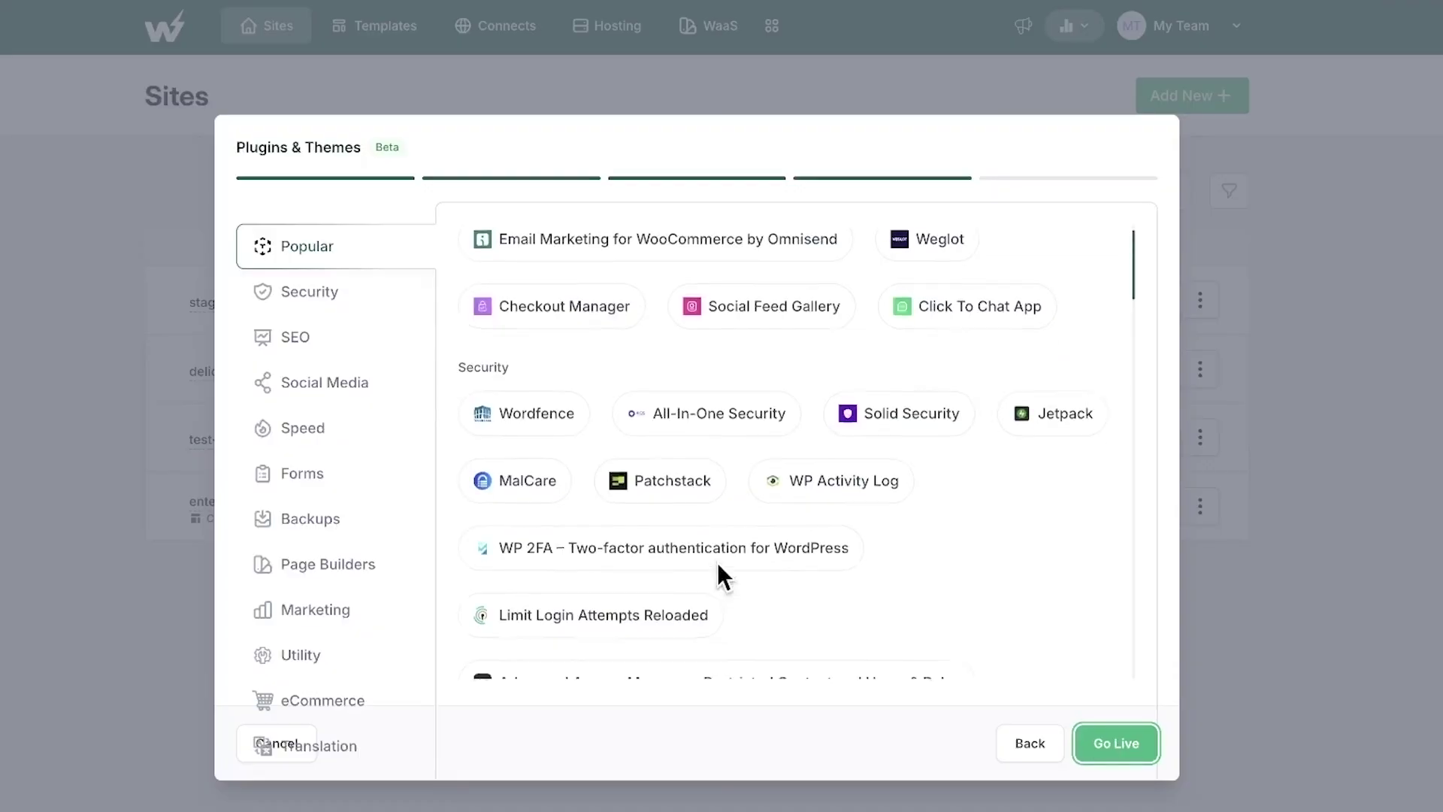
- Go Live from the Plugins & Themes step and confirm creating the hosted site
scroll(717, 562, down, 4)
click(1115, 743)
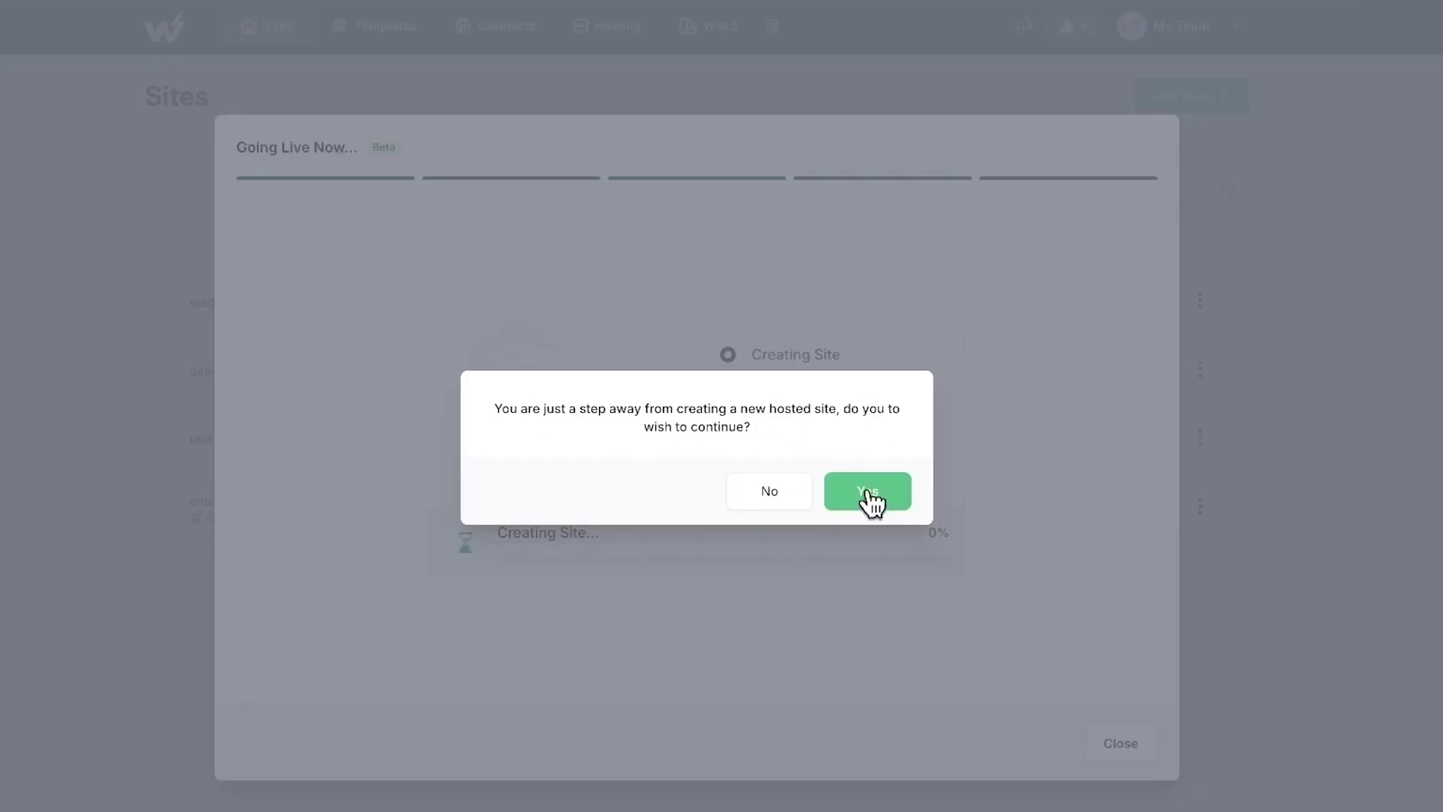
click(868, 492)
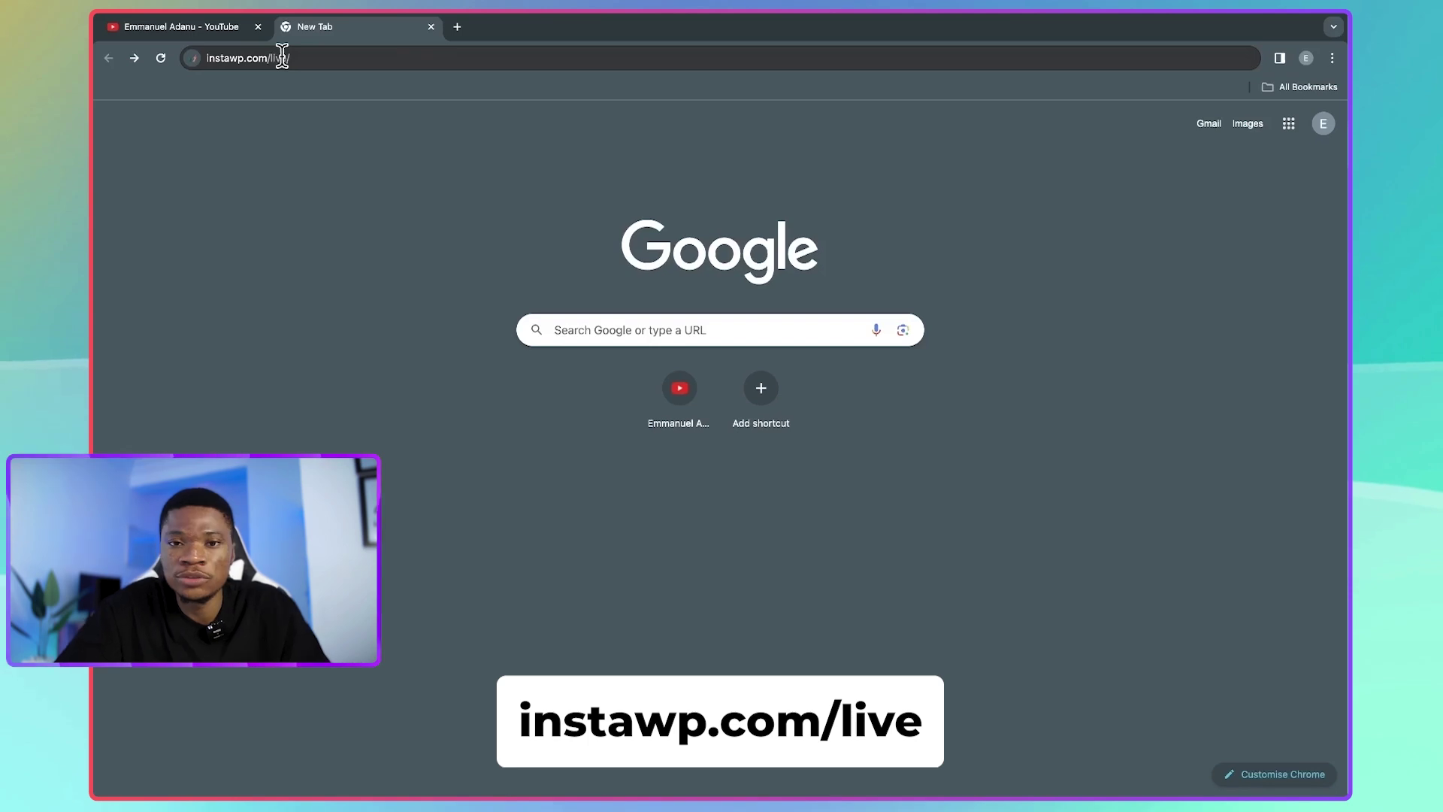
- Load instawp.com/live in the new tab and scroll through the InstaWP Live page
click(290, 59)
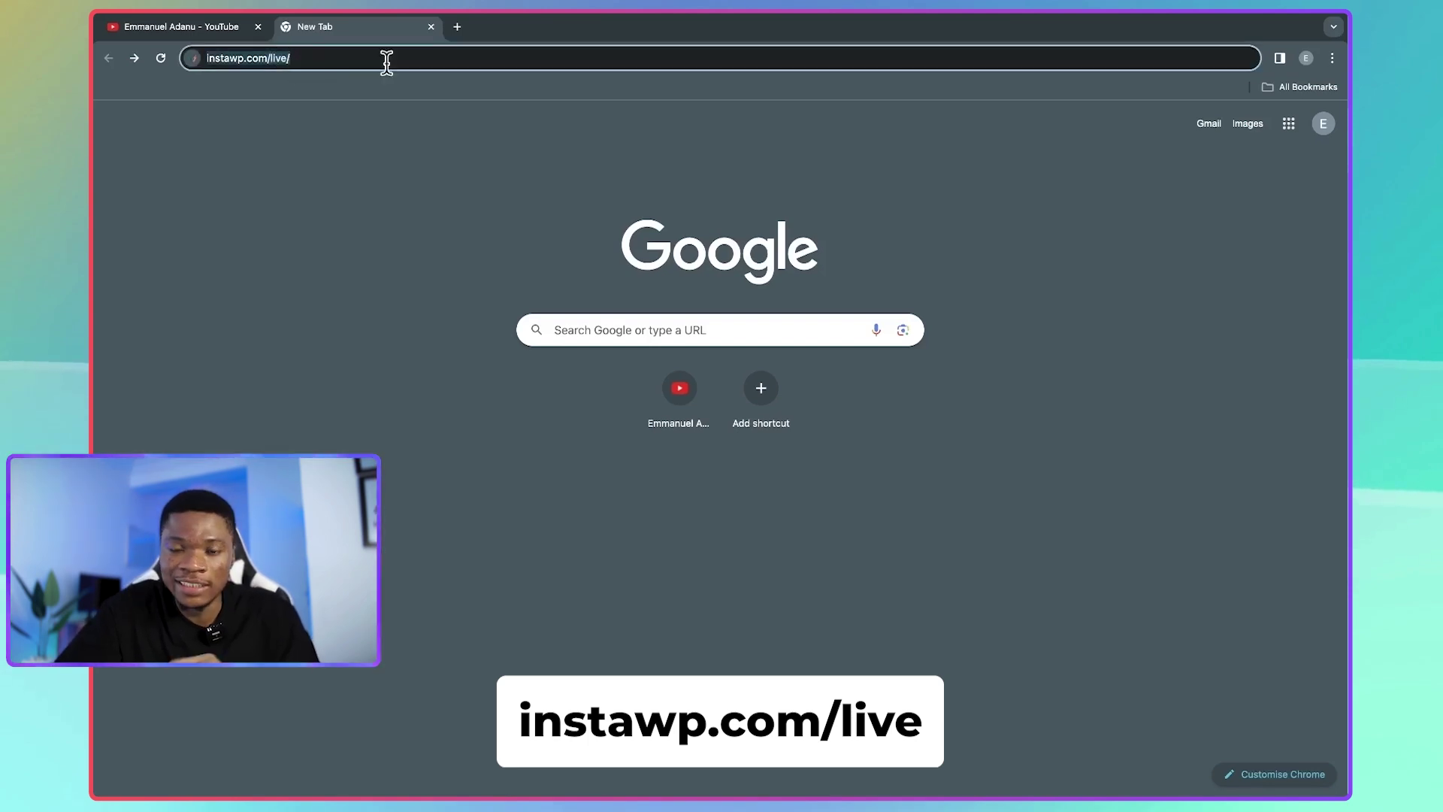
key(Return)
scroll(847, 456, down, 2)
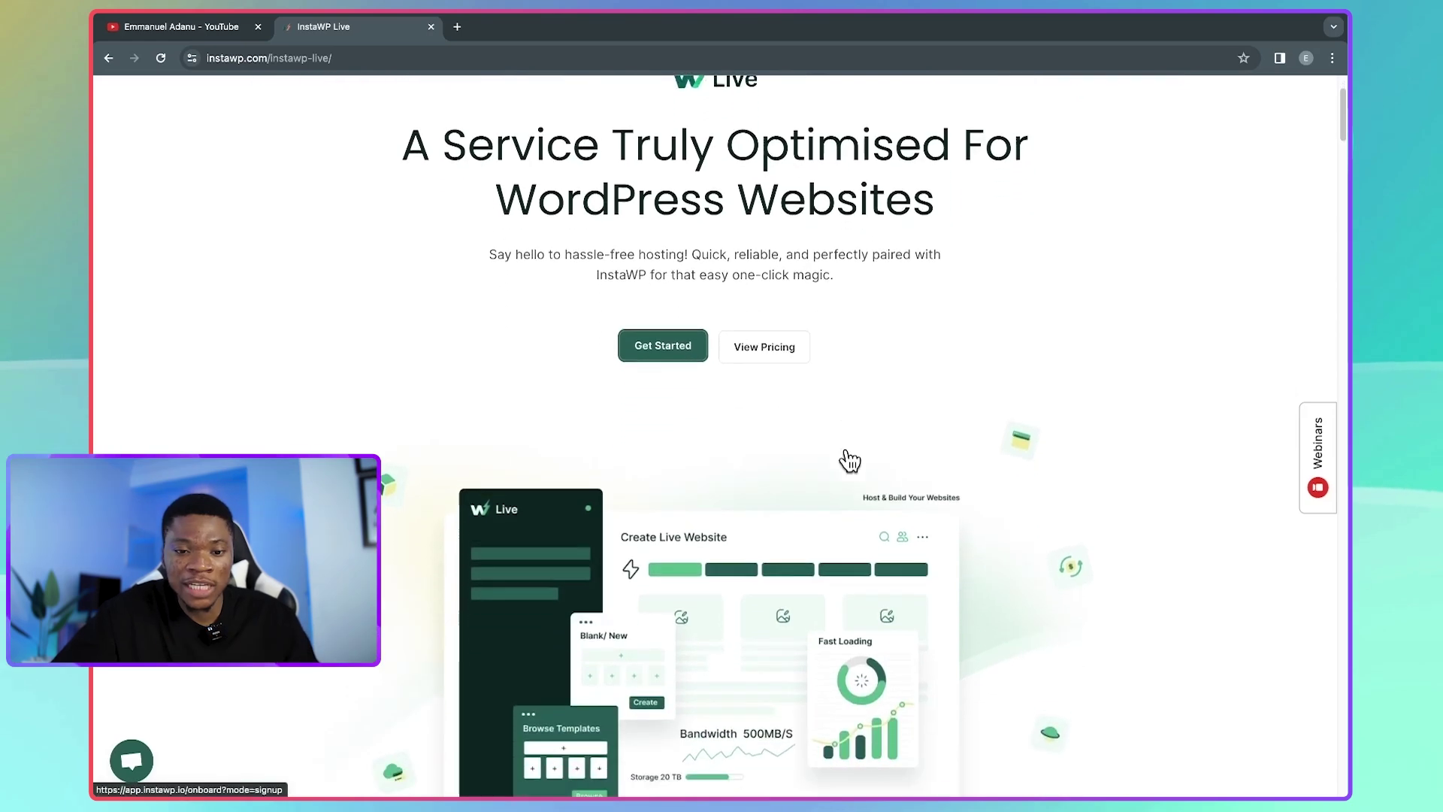
scroll(851, 460, down, 3)
scroll(850, 460, down, 6)
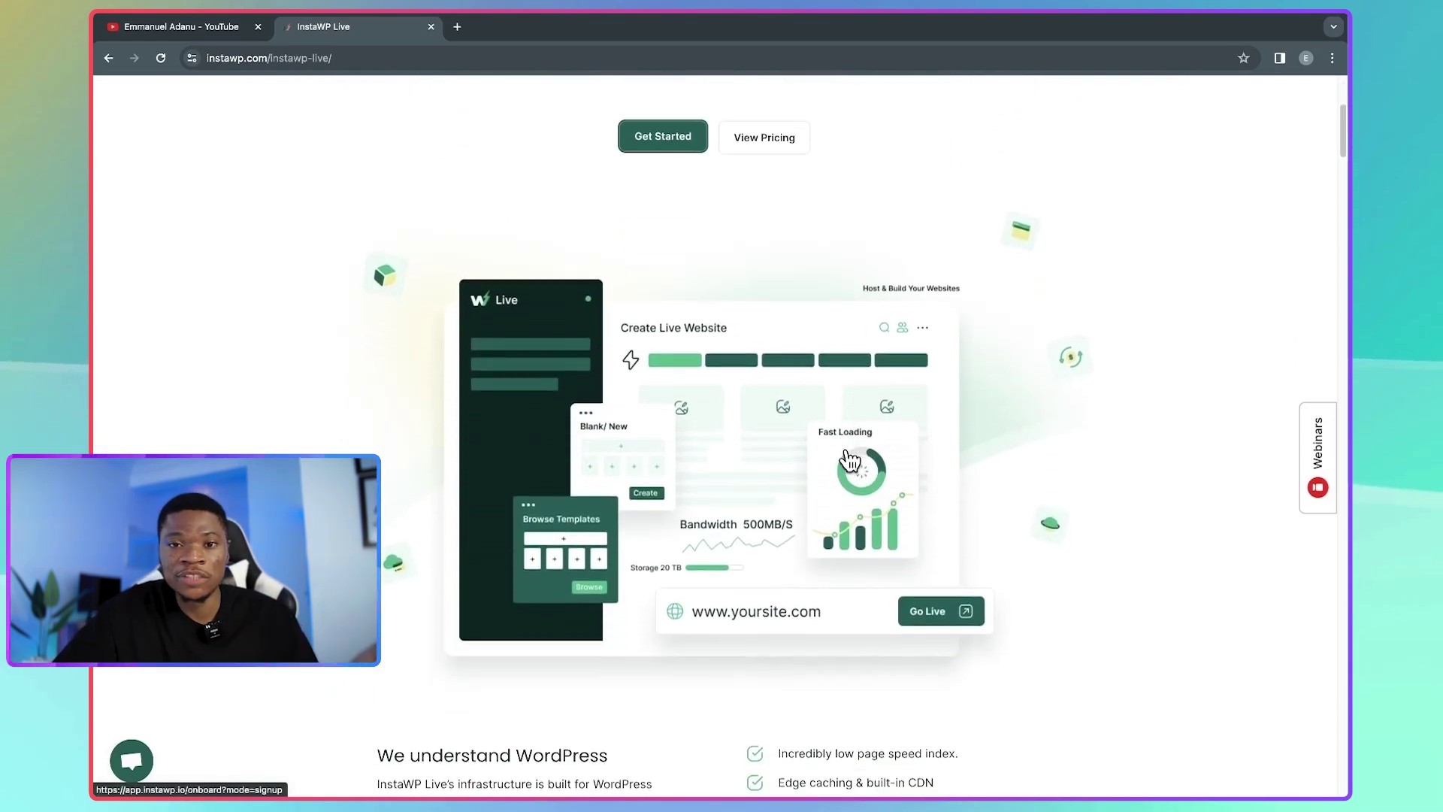
scroll(711, 457, down, 3)
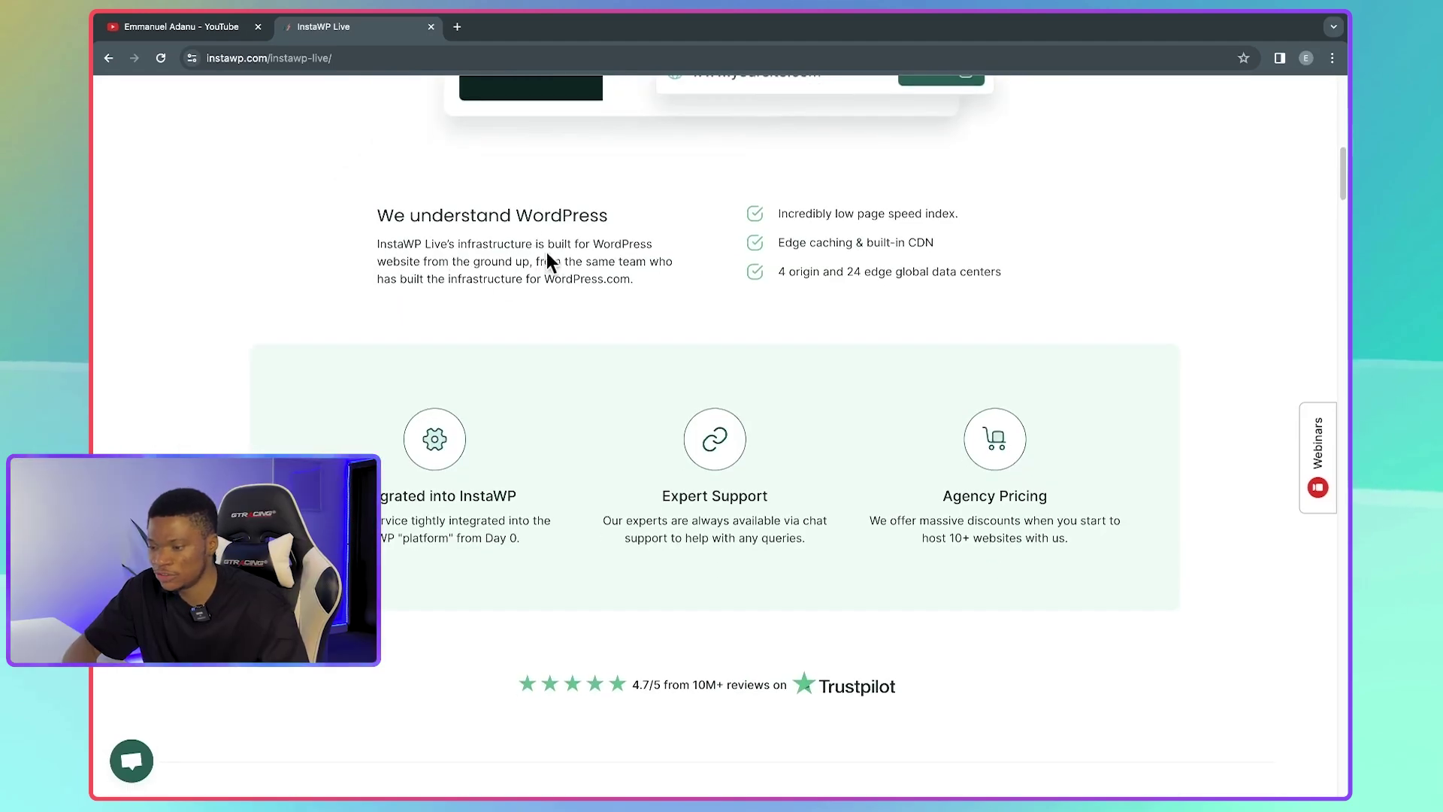
scroll(671, 278, down, 1)
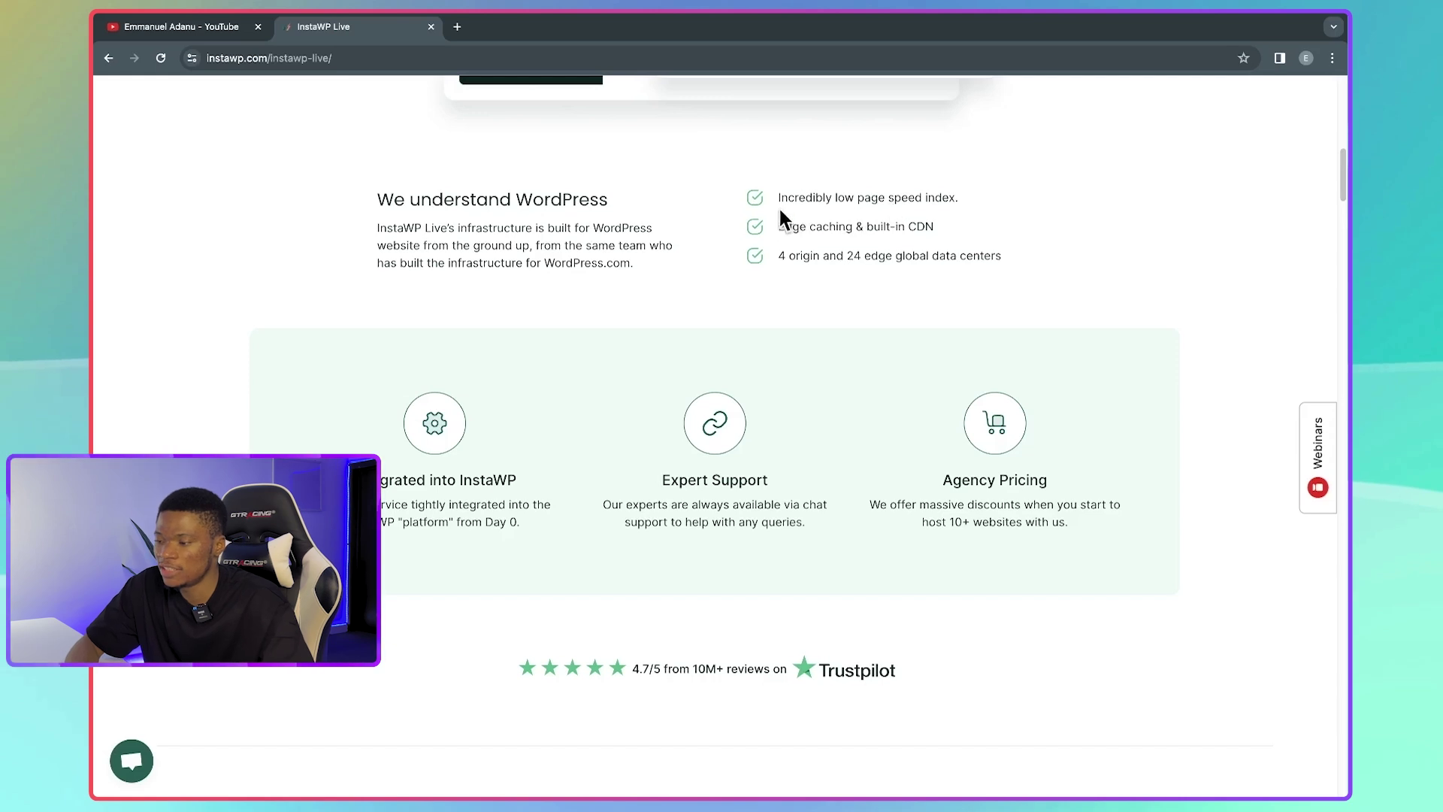
scroll(813, 245, down, 1)
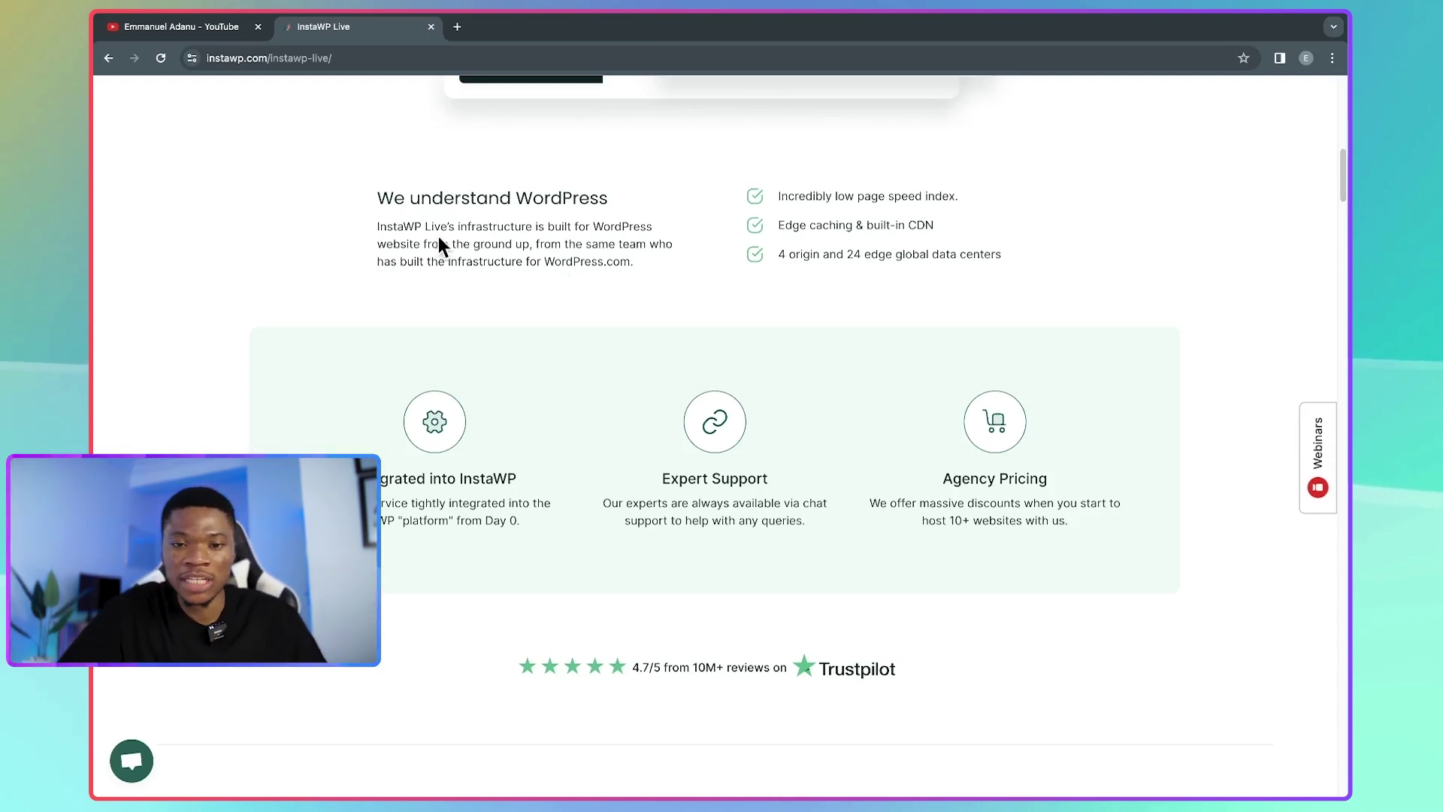
scroll(820, 295, down, 1)
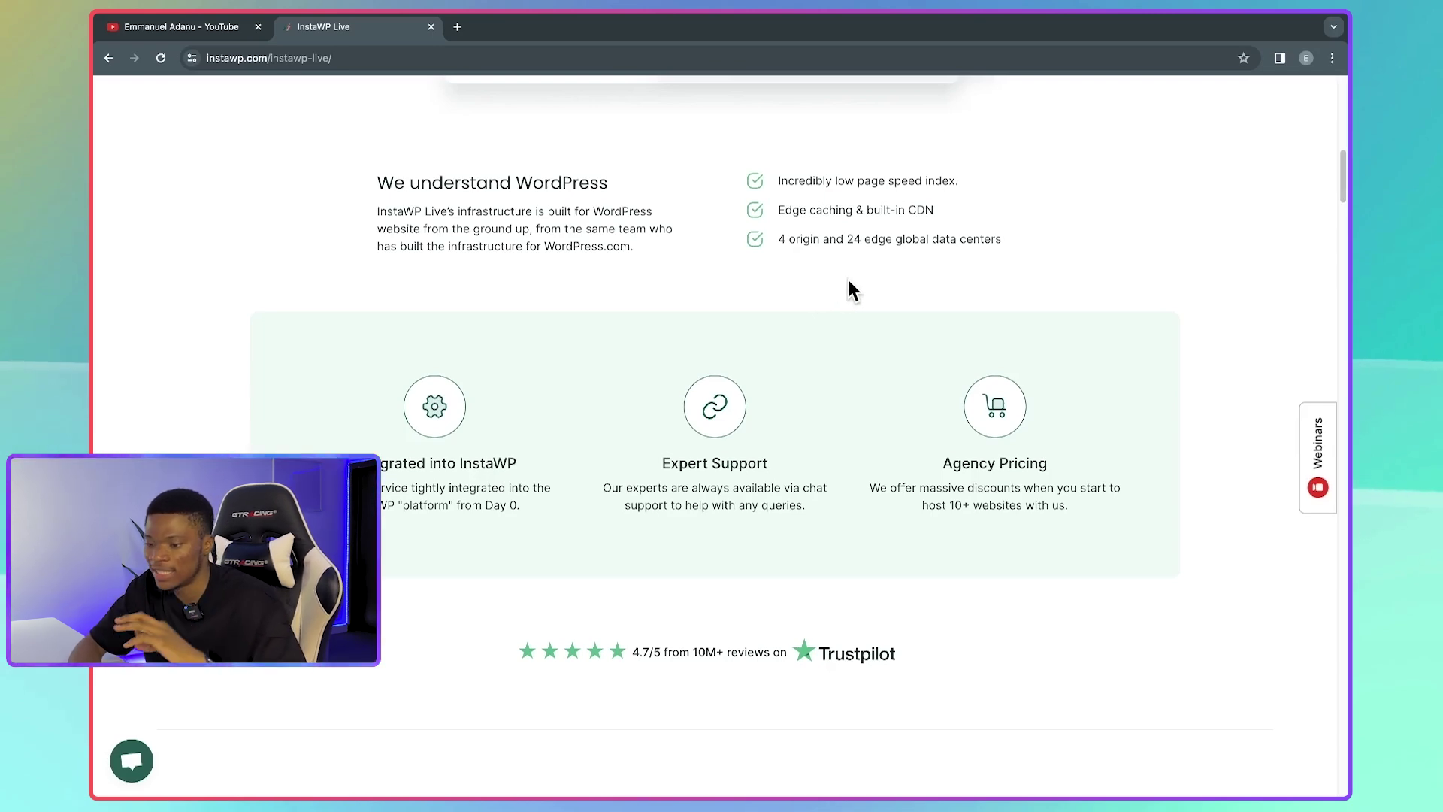
scroll(841, 312, down, 2)
scroll(841, 319, down, 9)
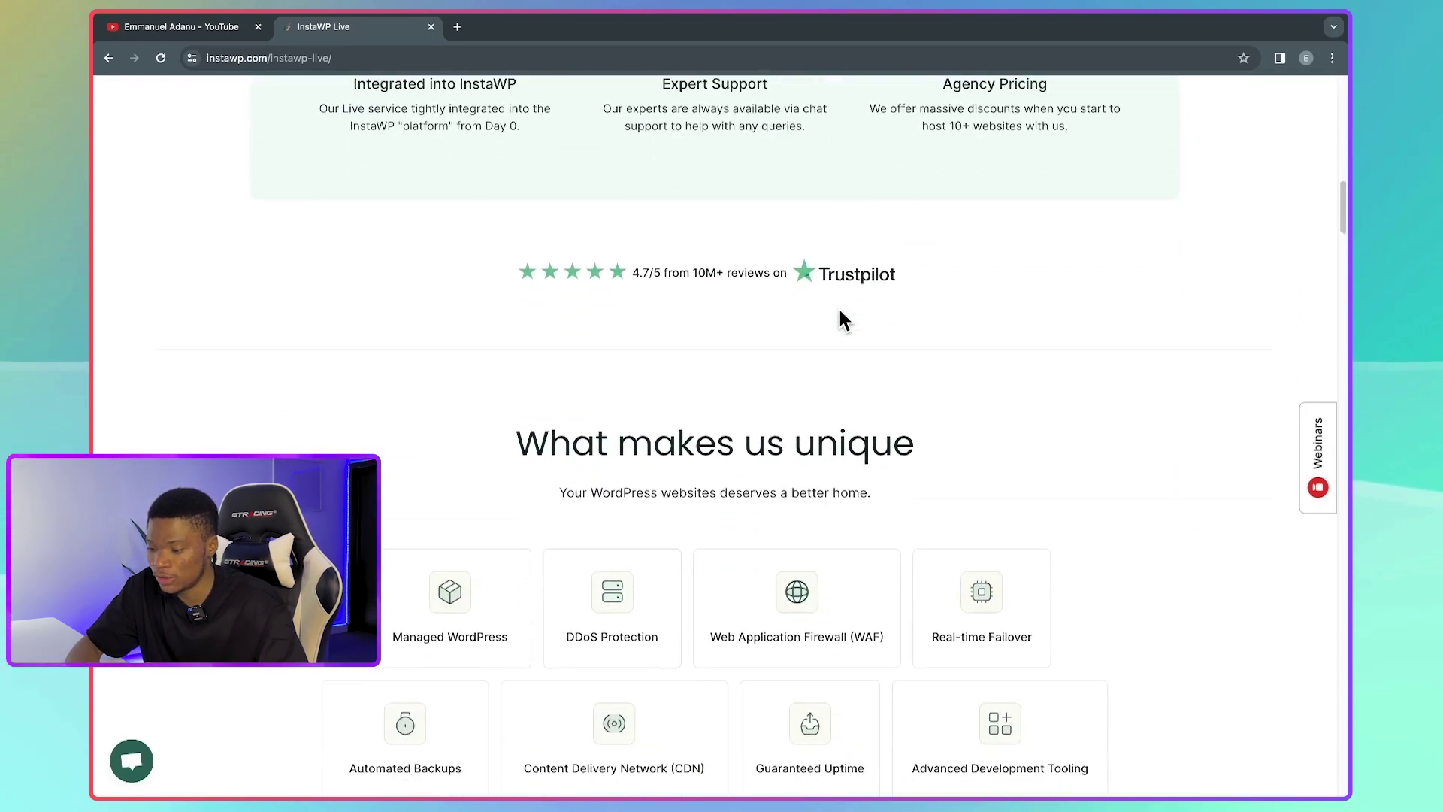
scroll(841, 318, down, 4)
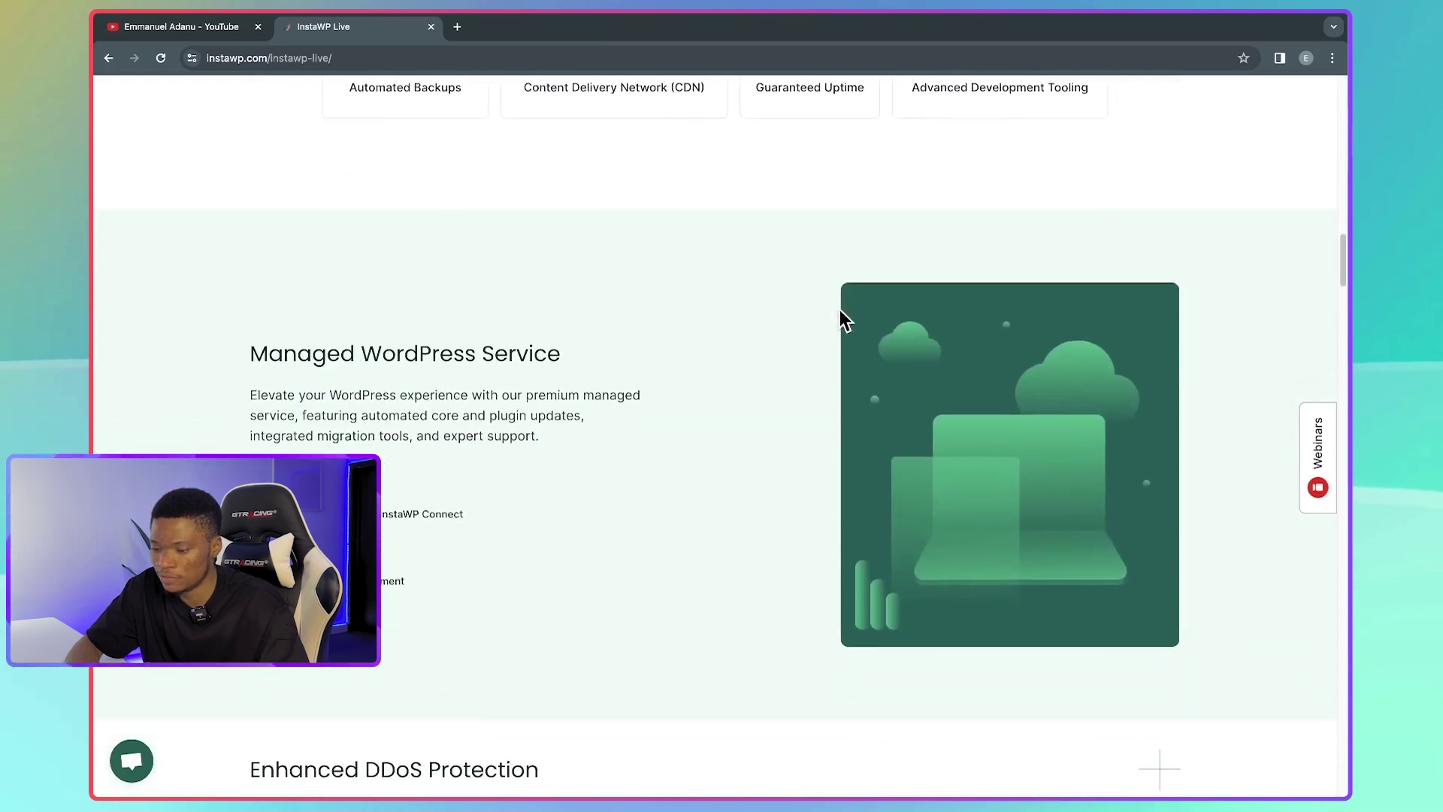
scroll(561, 338, down, 1)
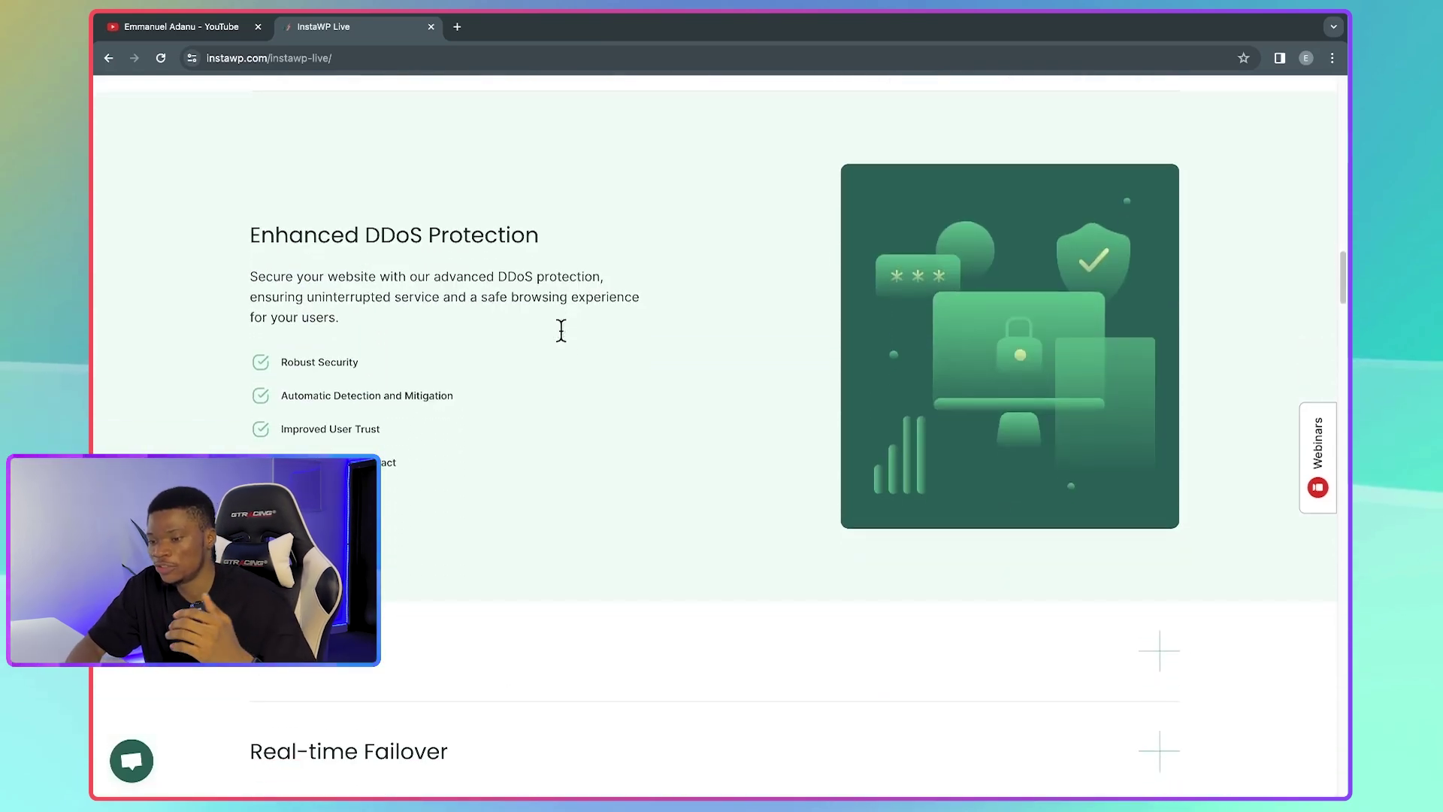
scroll(557, 259, down, 5)
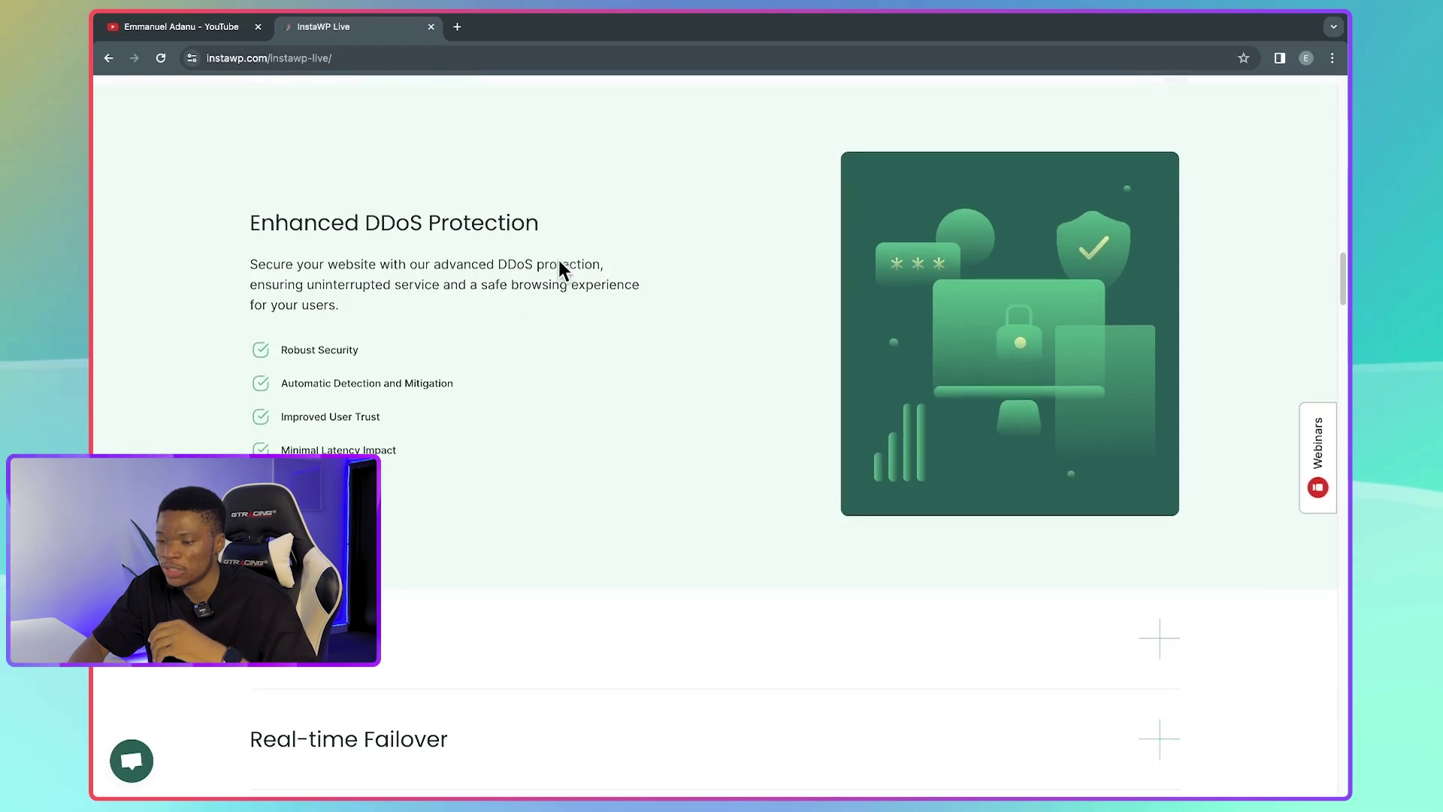
scroll(408, 240, up, 2)
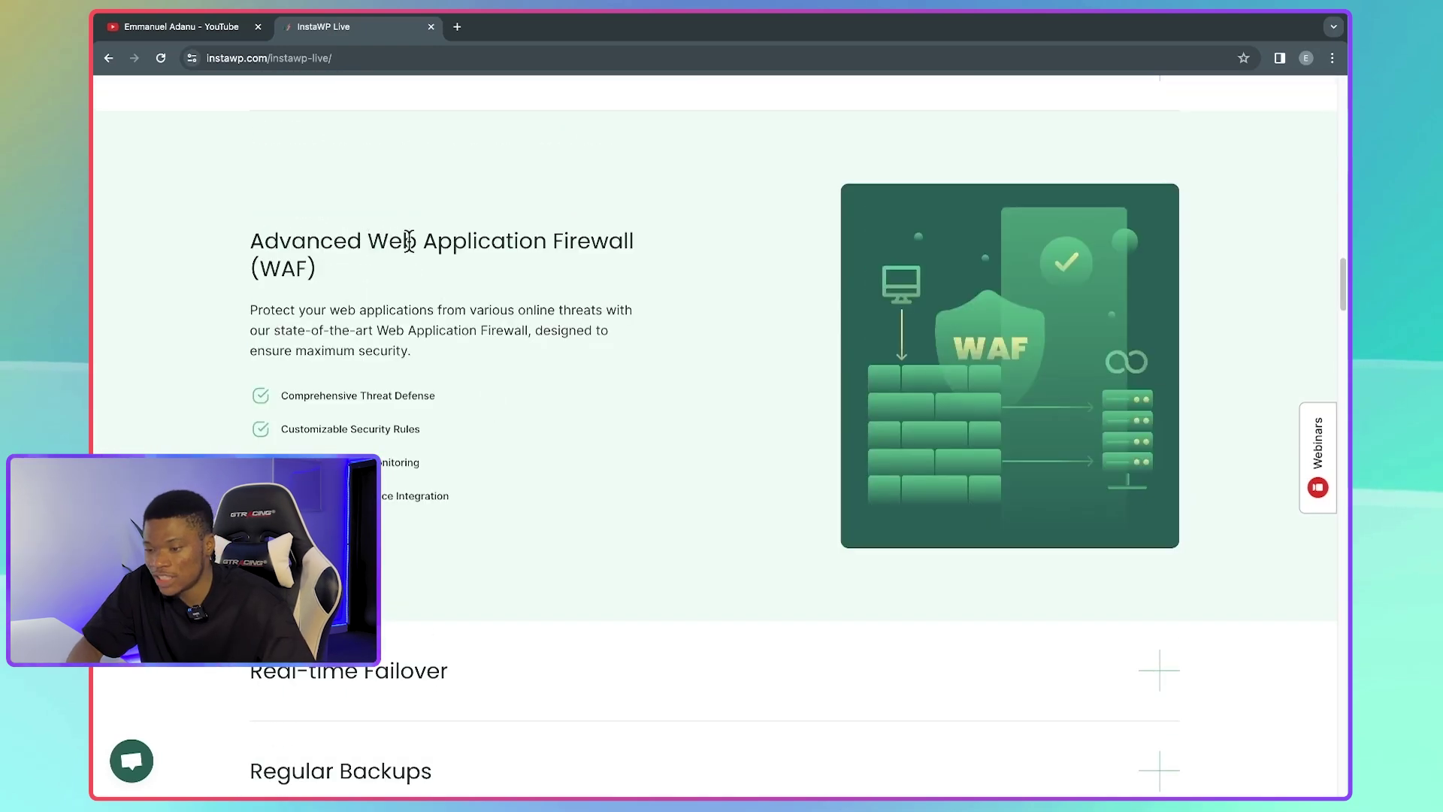
scroll(493, 581, down, 4)
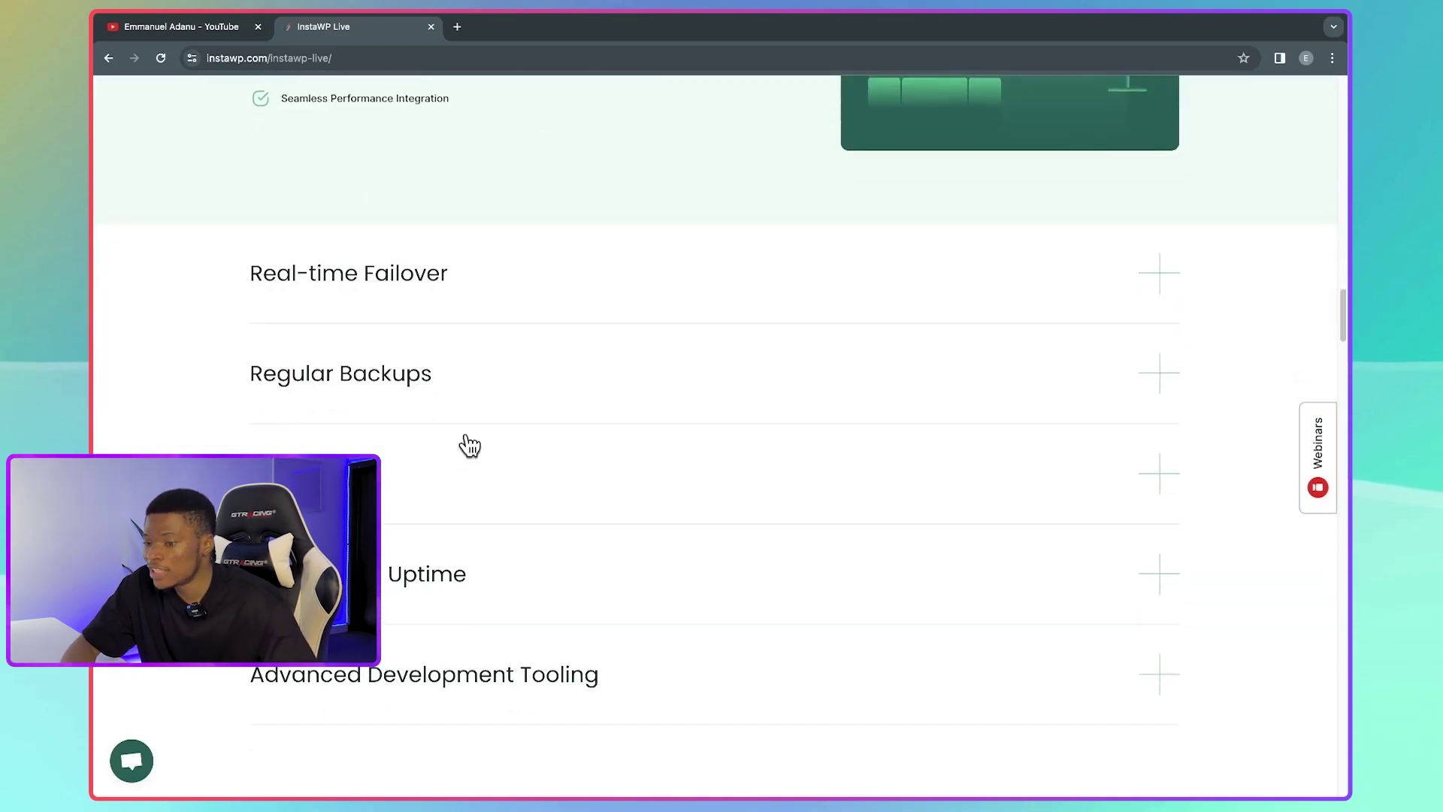
scroll(433, 384, down, 1)
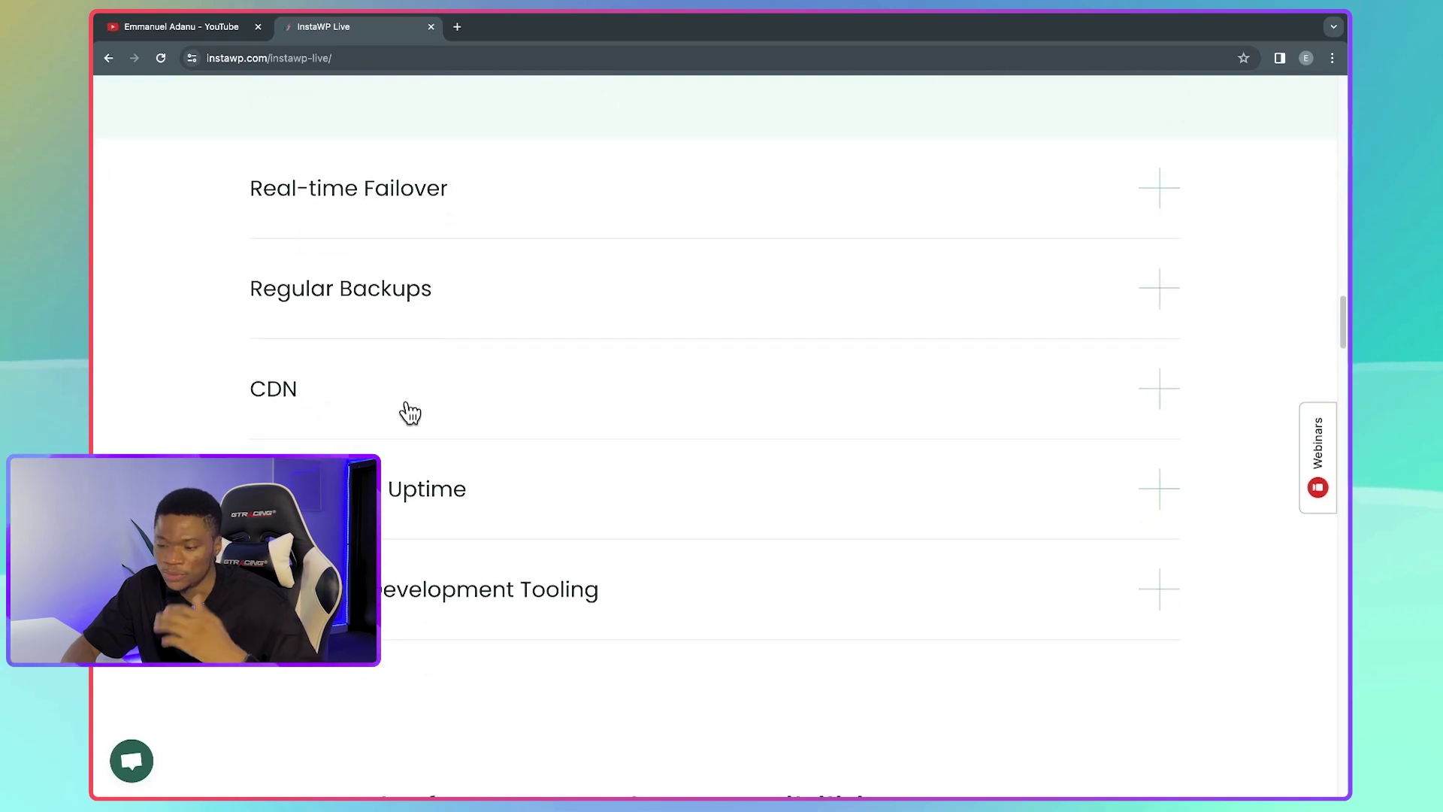
scroll(376, 383, down, 3)
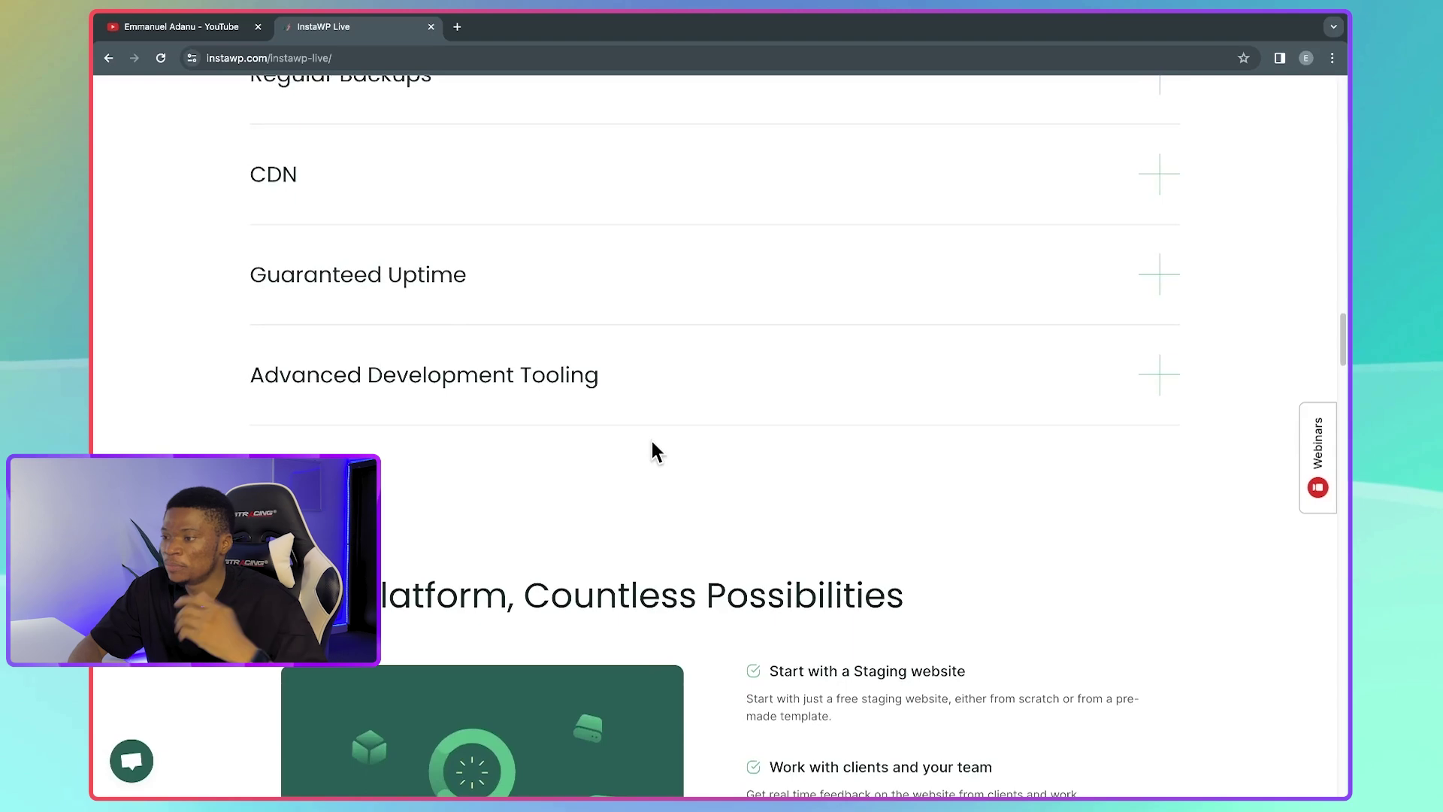
scroll(652, 450, down, 2)
scroll(821, 508, down, 1)
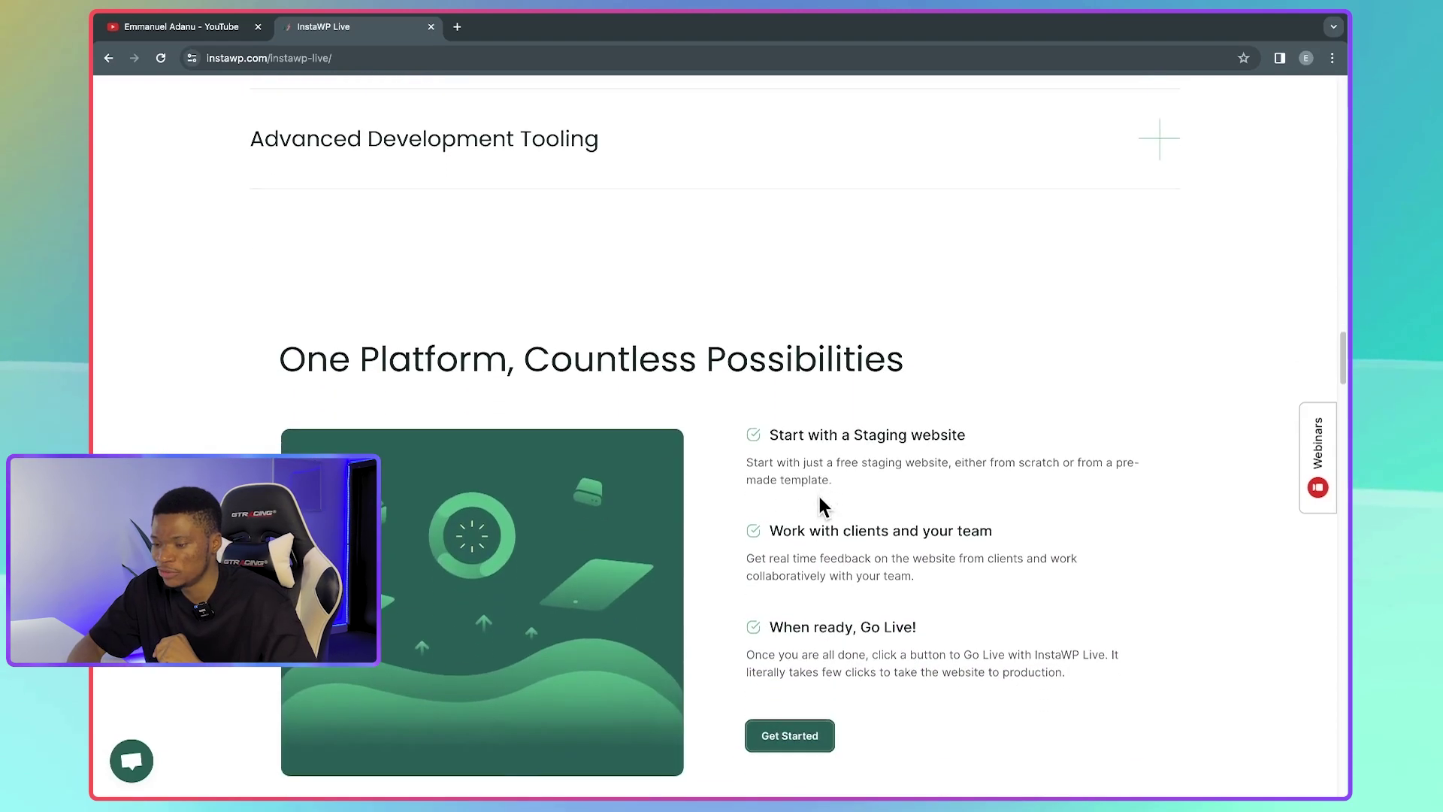
scroll(820, 500, down, 1)
scroll(797, 379, down, 1)
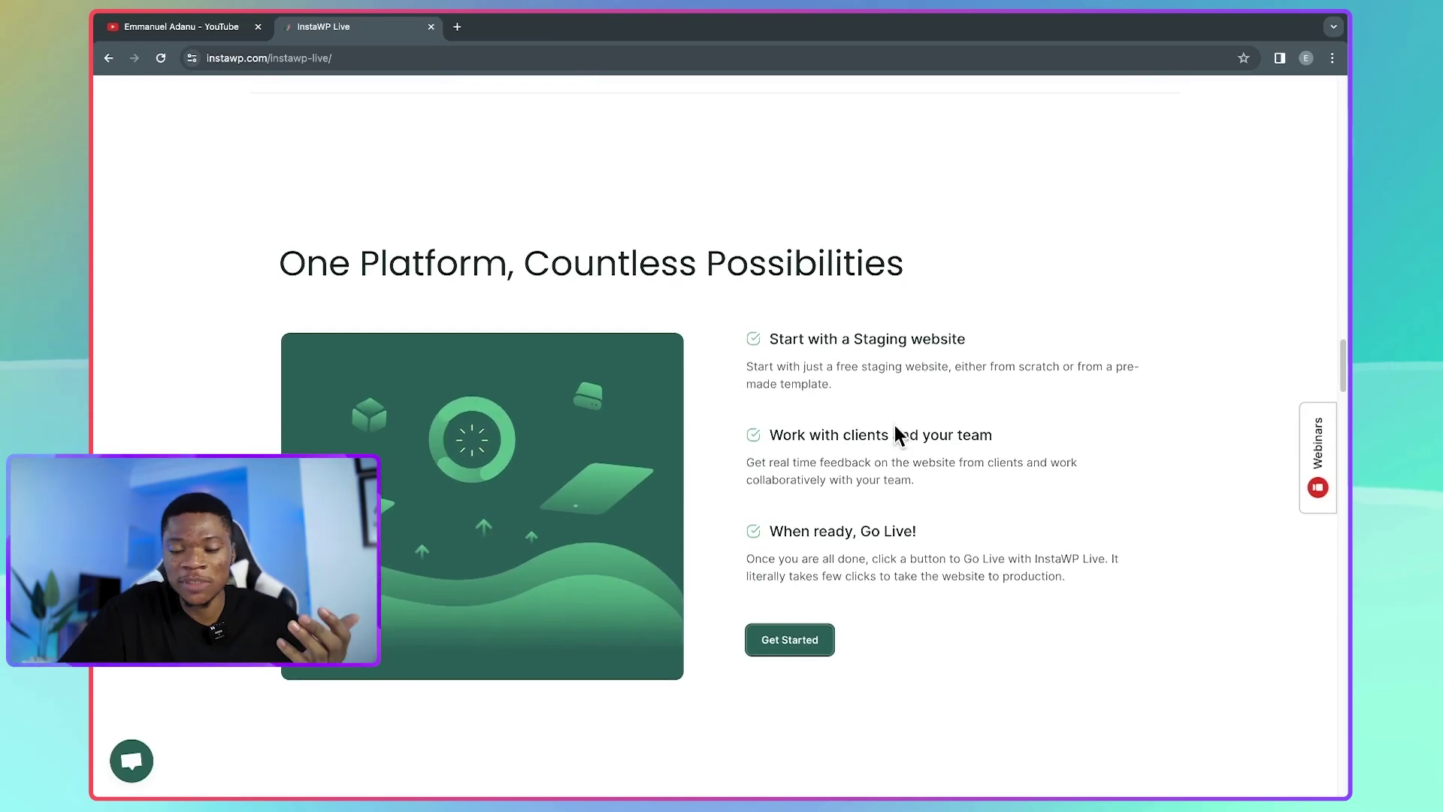
scroll(887, 466, down, 1)
scroll(882, 501, up, 1)
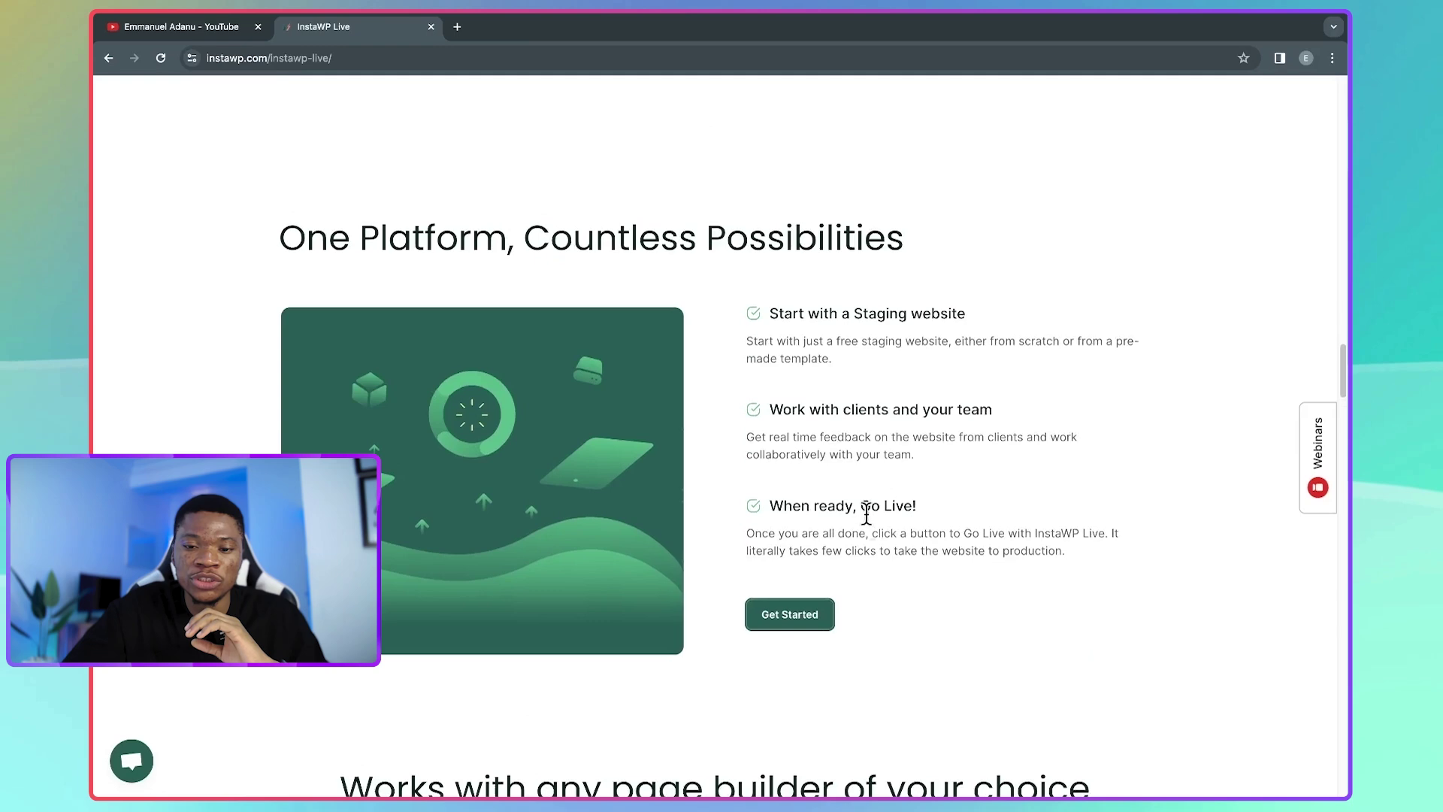
scroll(902, 526, down, 5)
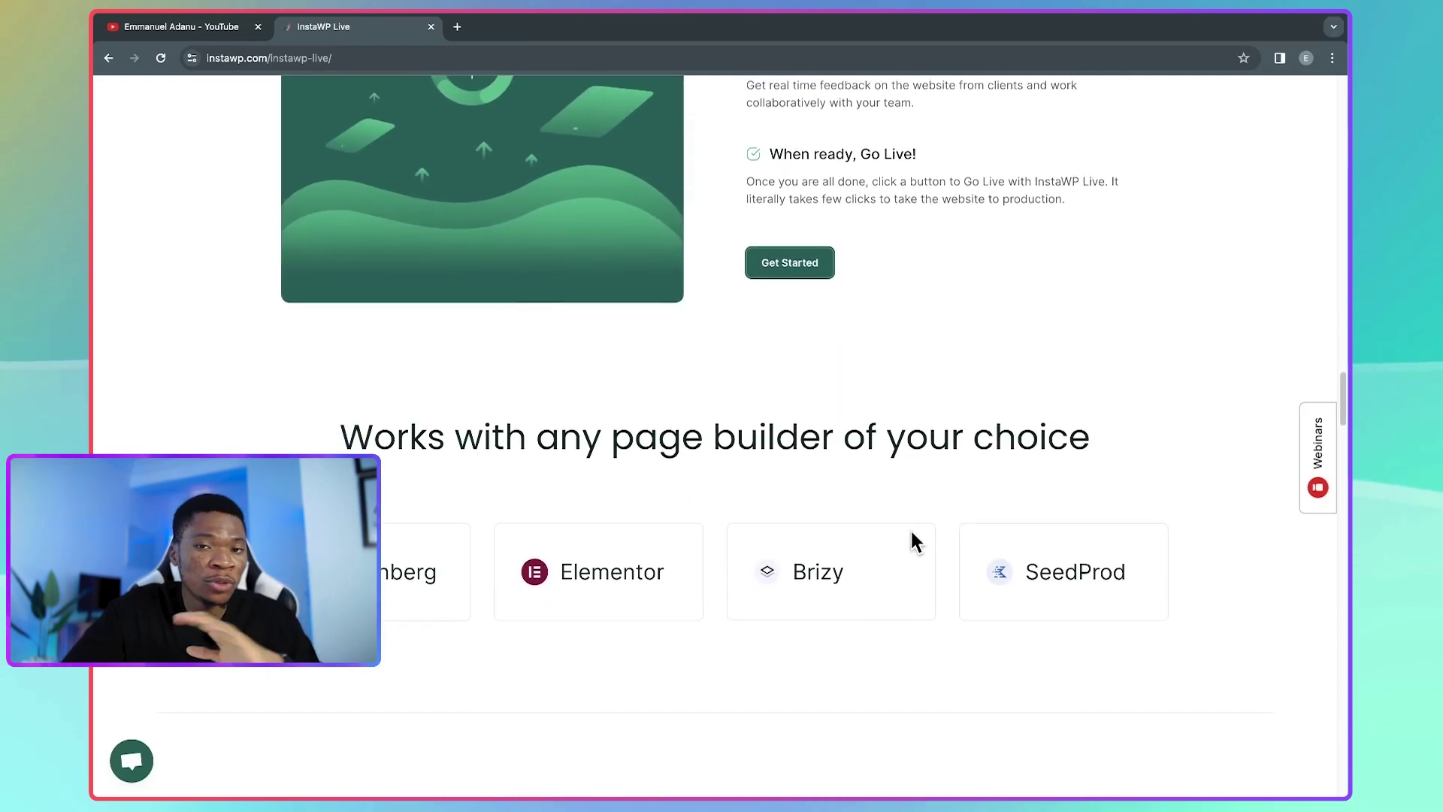
scroll(911, 535, down, 3)
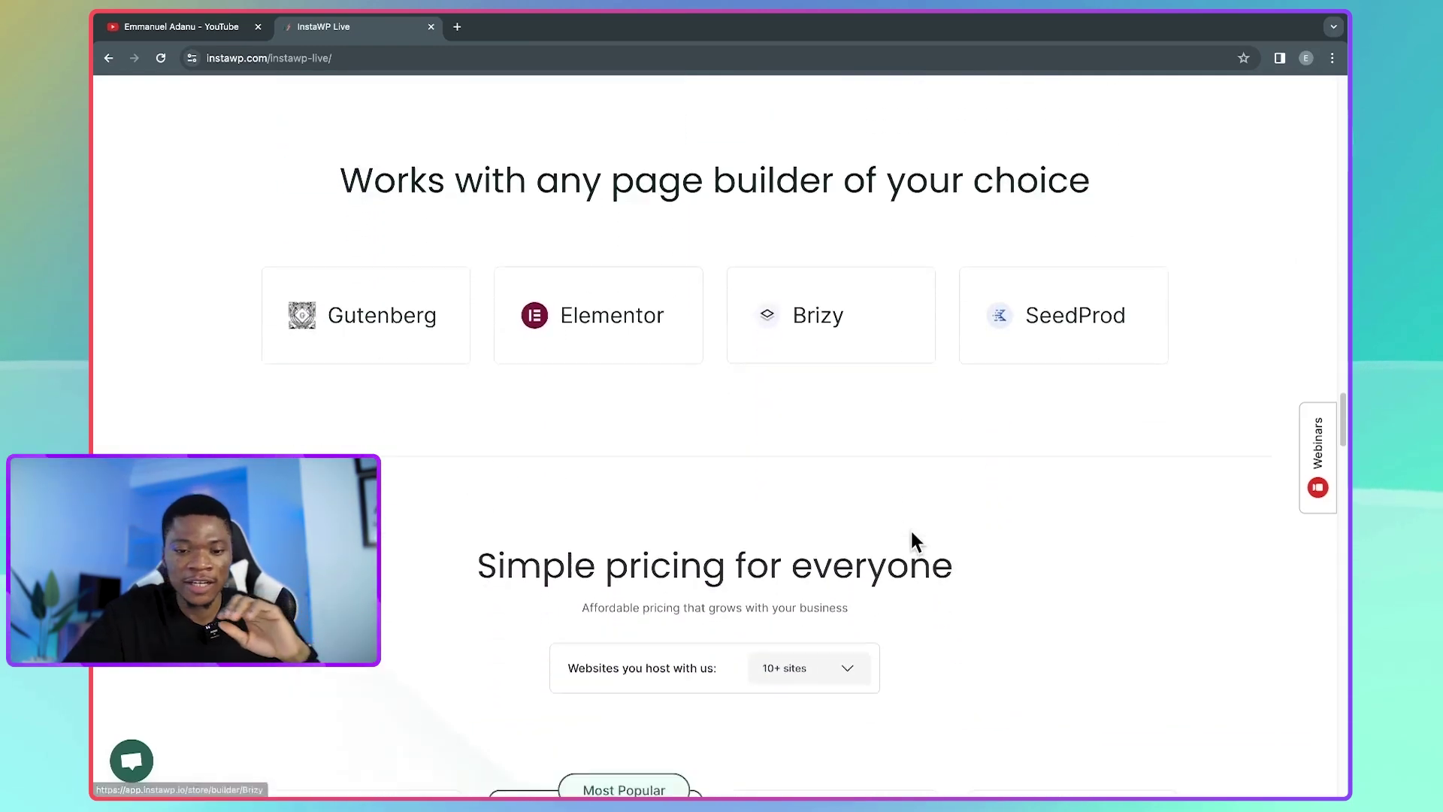
scroll(914, 540, down, 5)
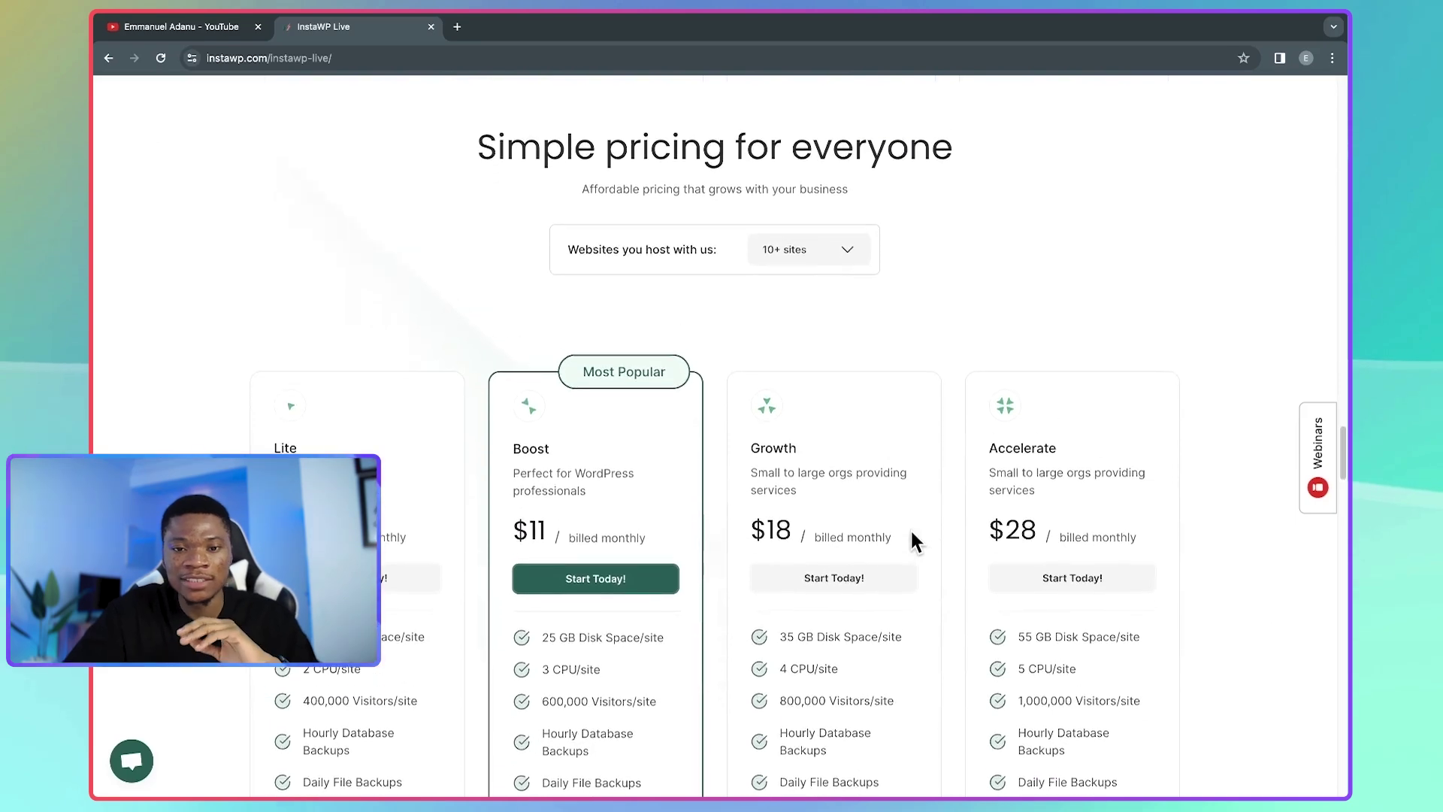
scroll(913, 540, up, 1)
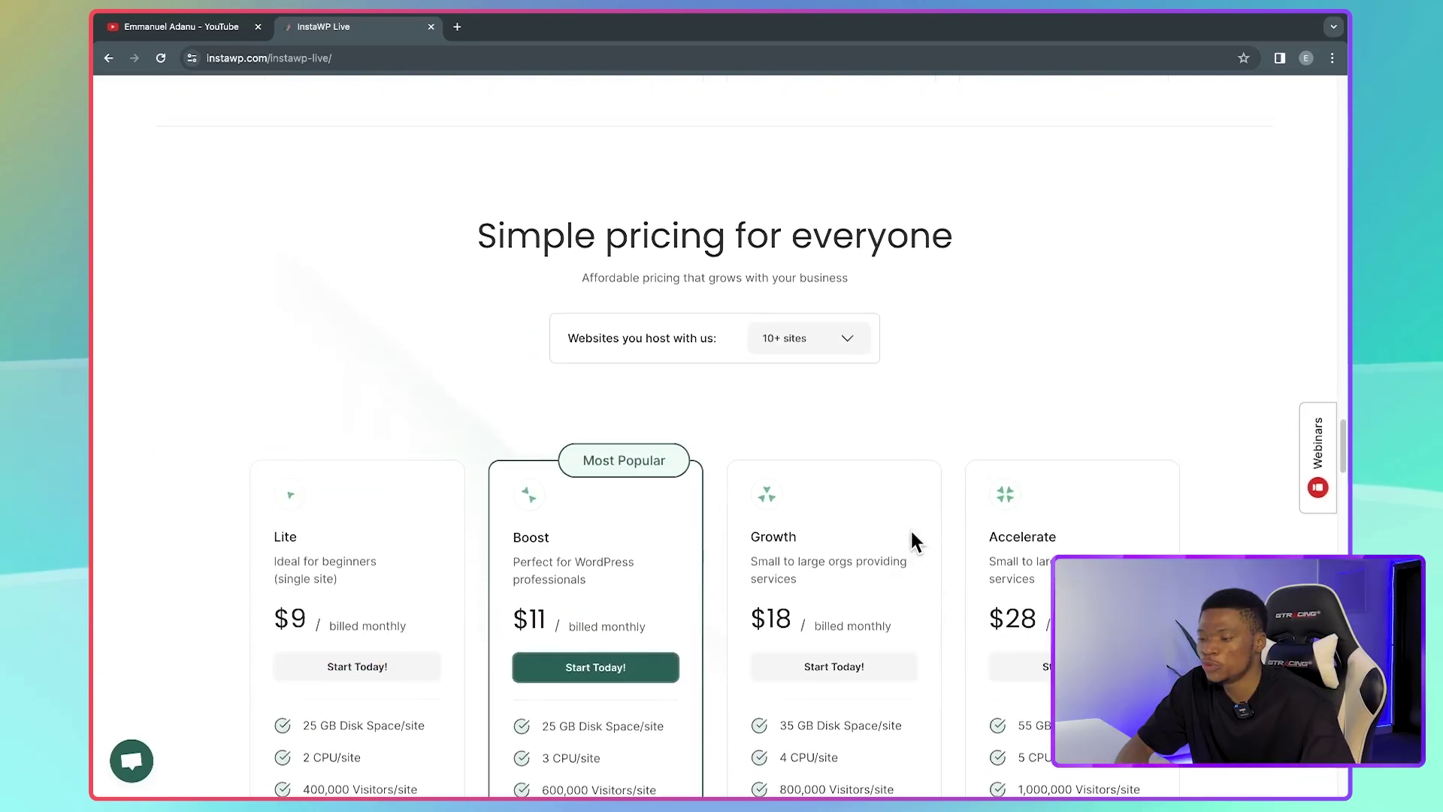
scroll(911, 532, down, 1)
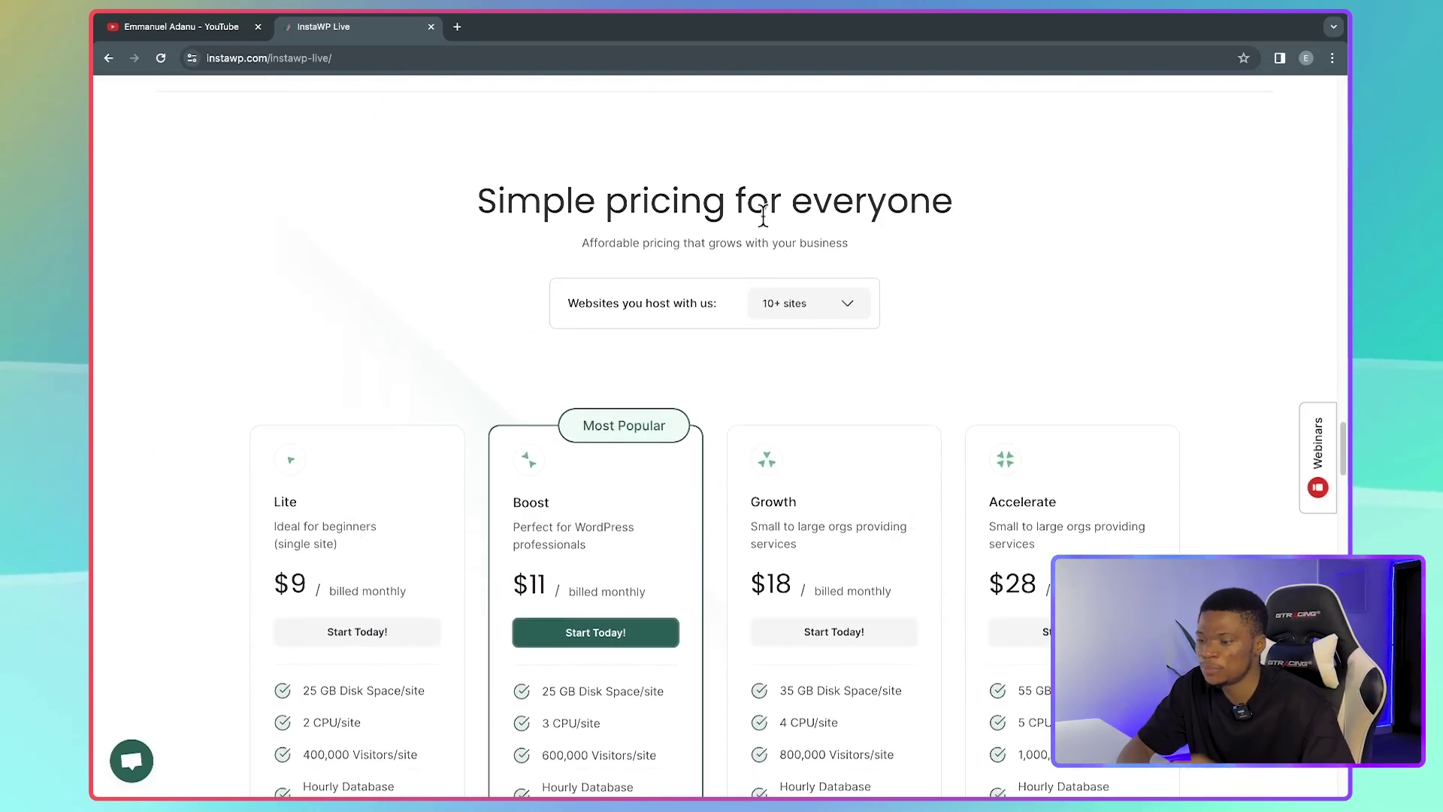
scroll(619, 410, down, 3)
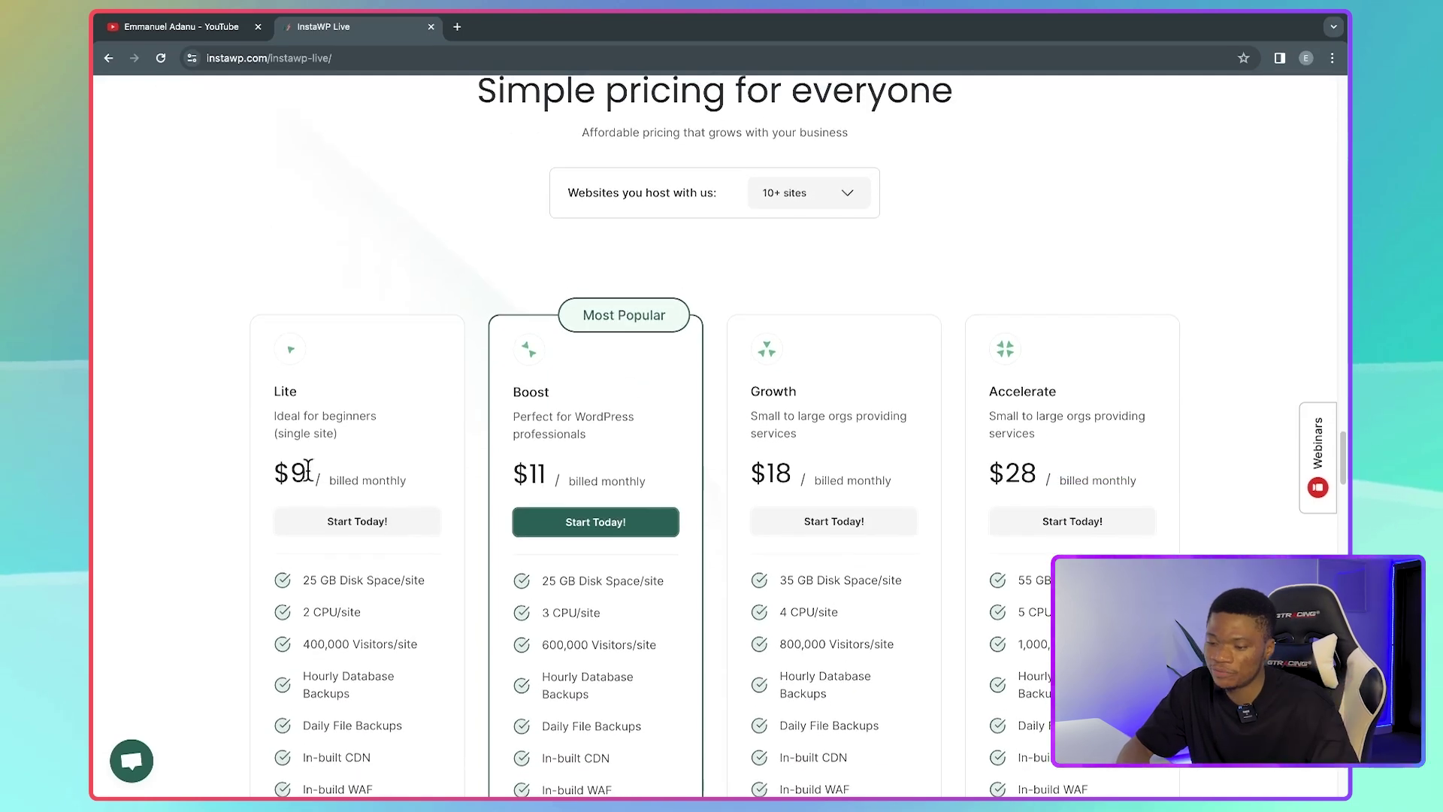
scroll(381, 472, down, 1)
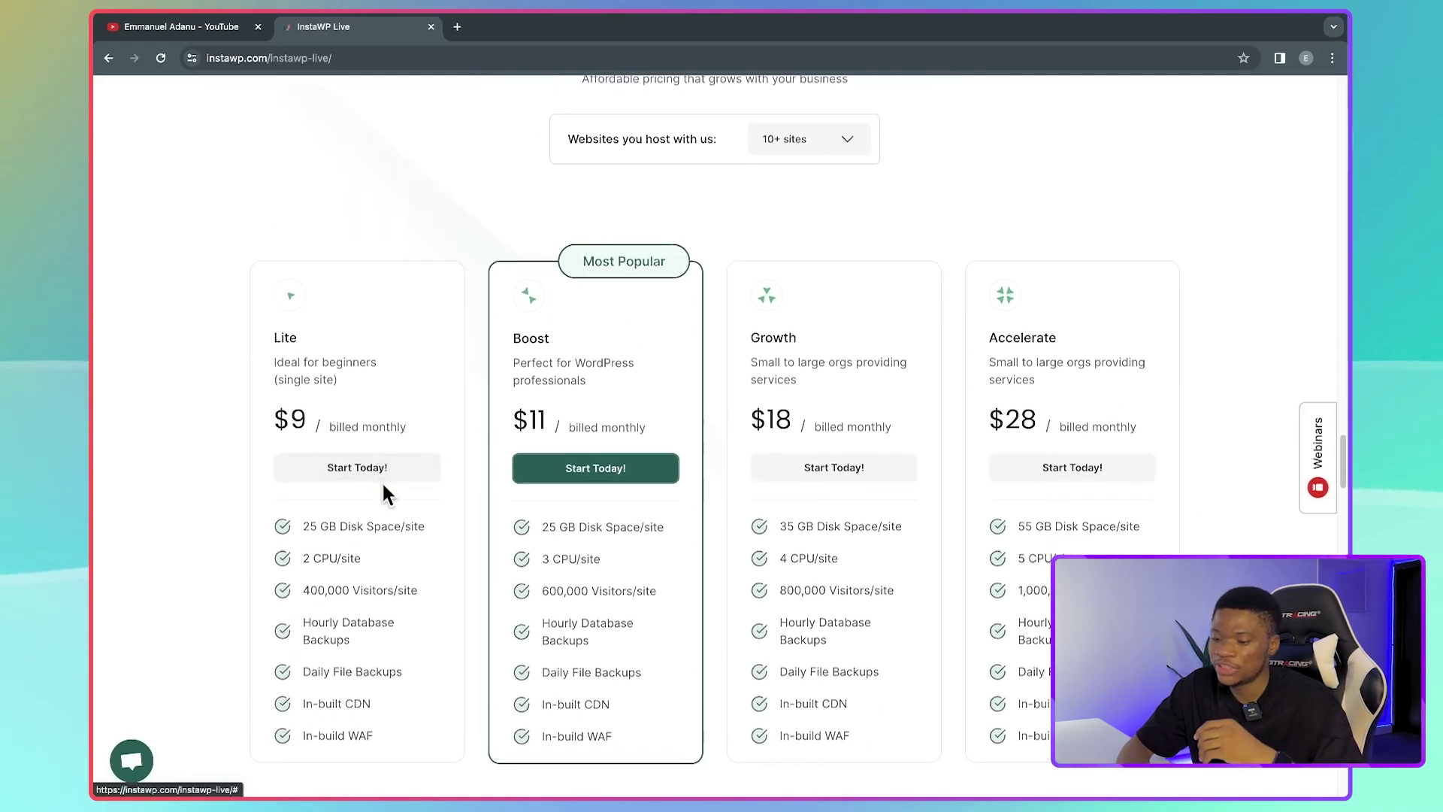
scroll(383, 492, down, 1)
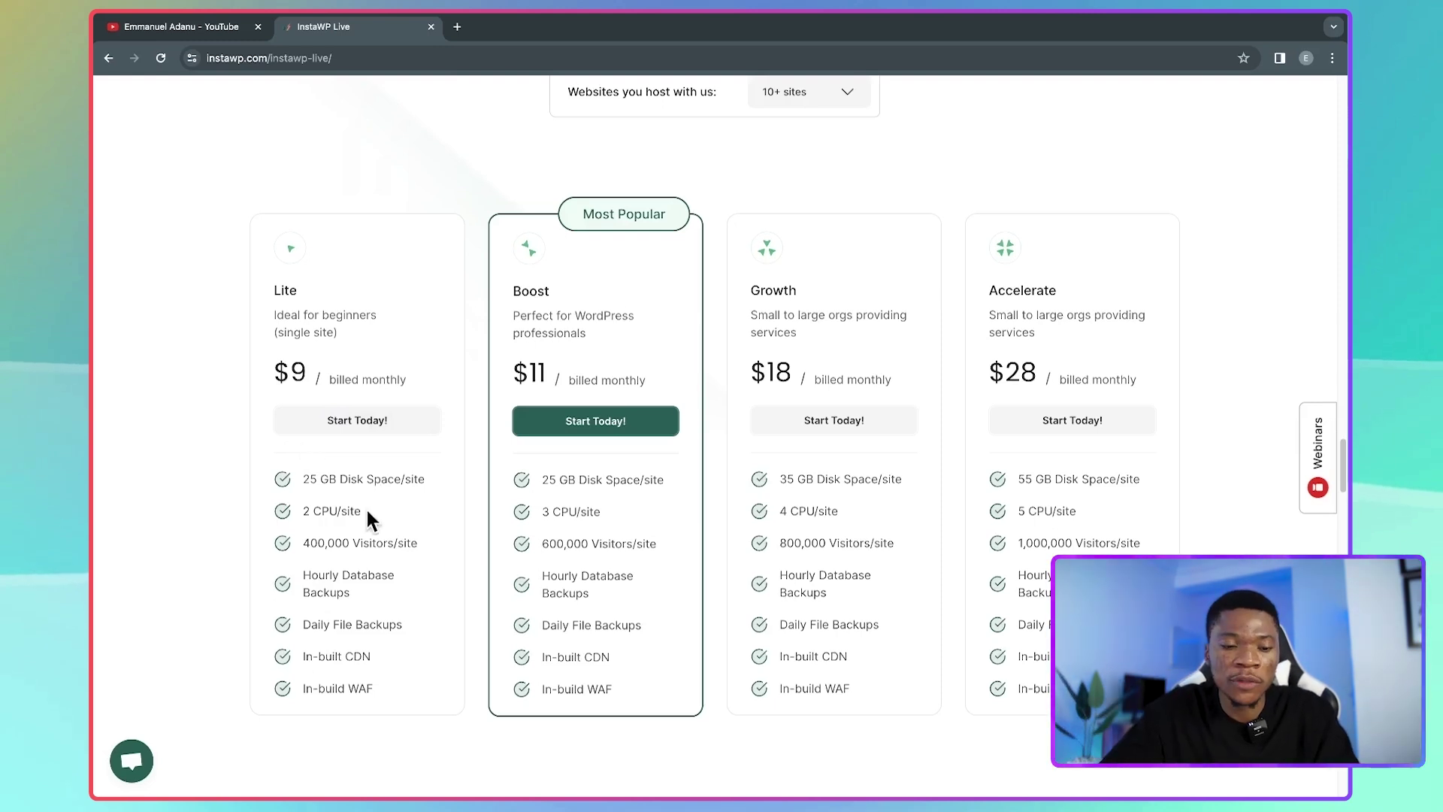
scroll(366, 523, down, 1)
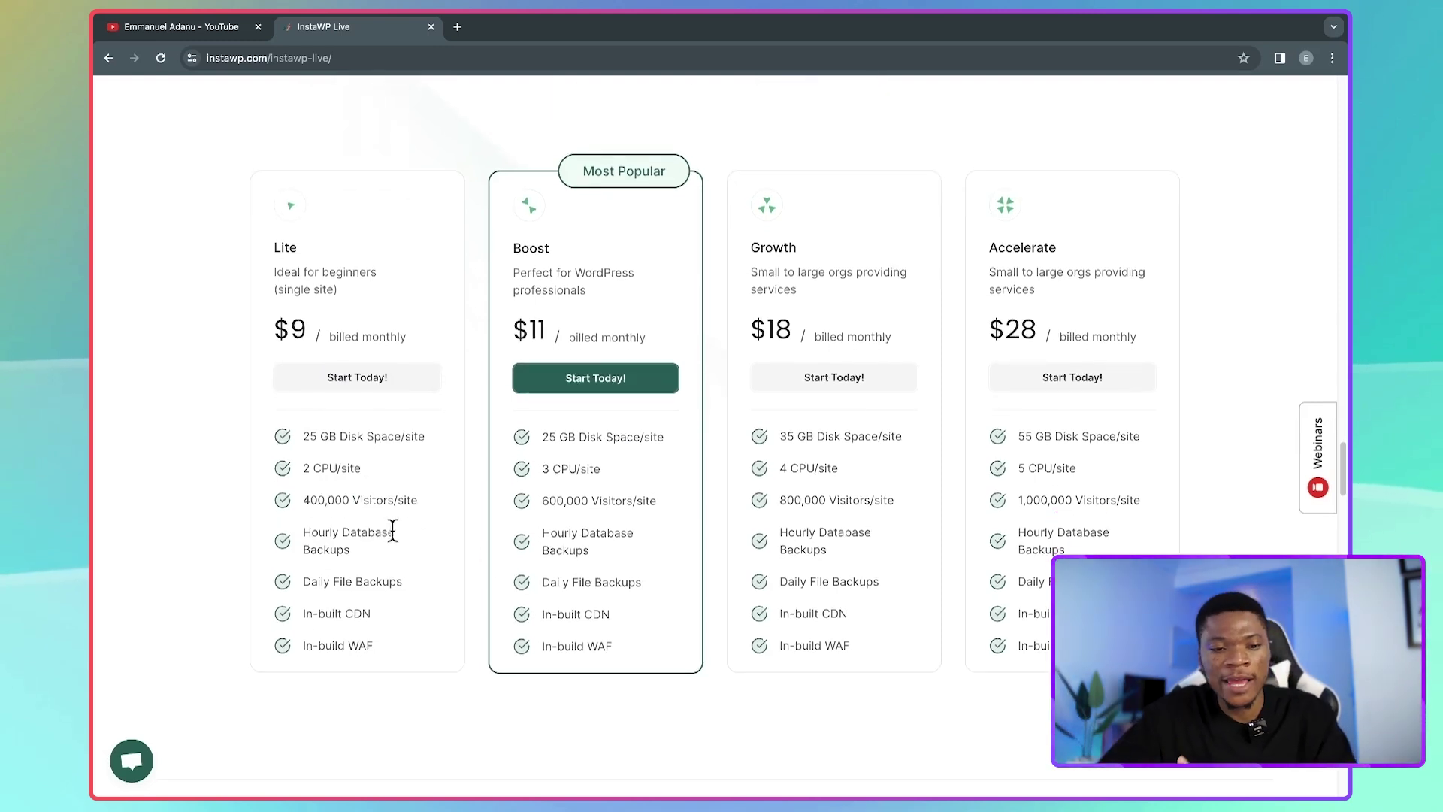
scroll(392, 530, down, 1)
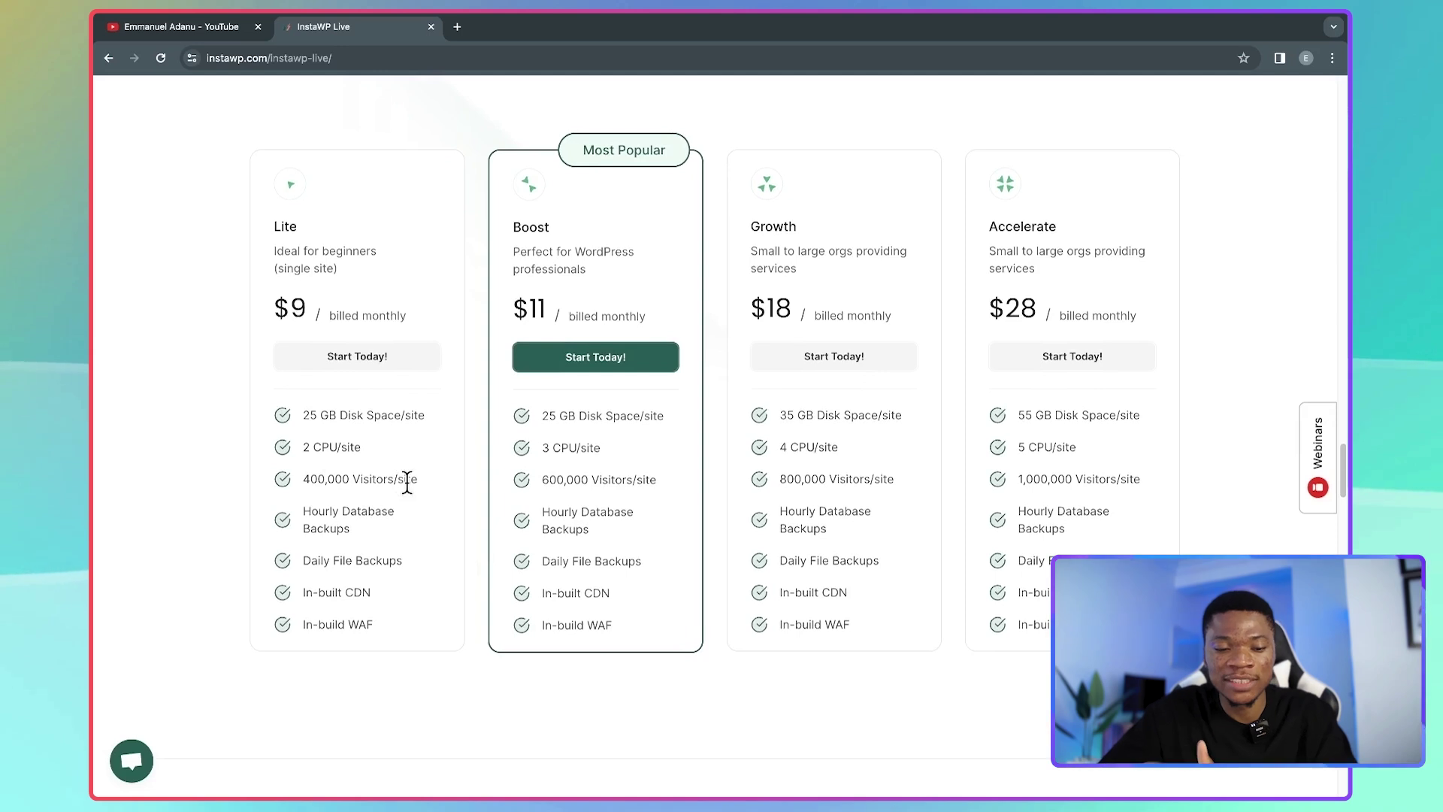
scroll(406, 483, down, 1)
scroll(399, 528, down, 1)
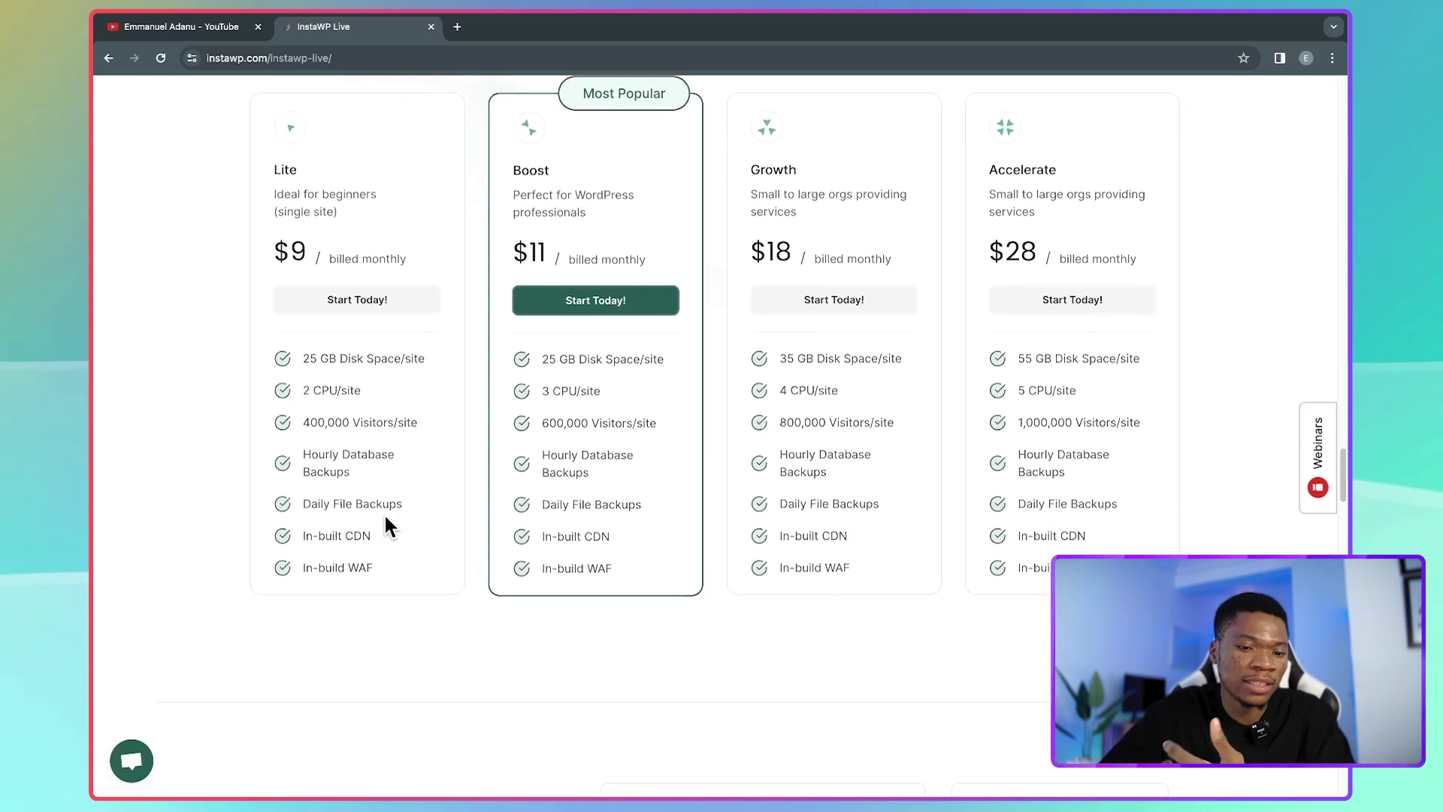
scroll(376, 506, down, 1)
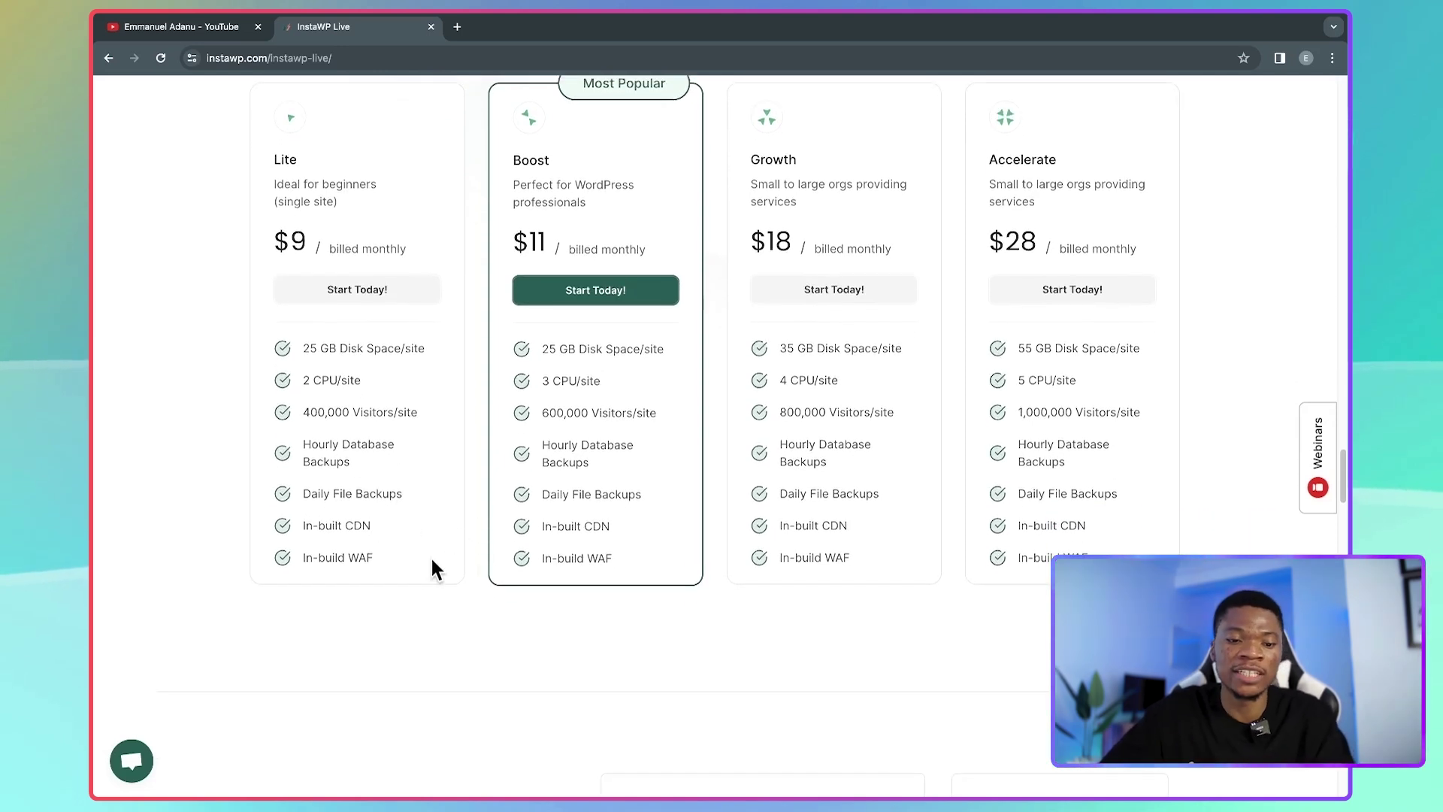
scroll(384, 564, down, 1)
scroll(382, 503, up, 1)
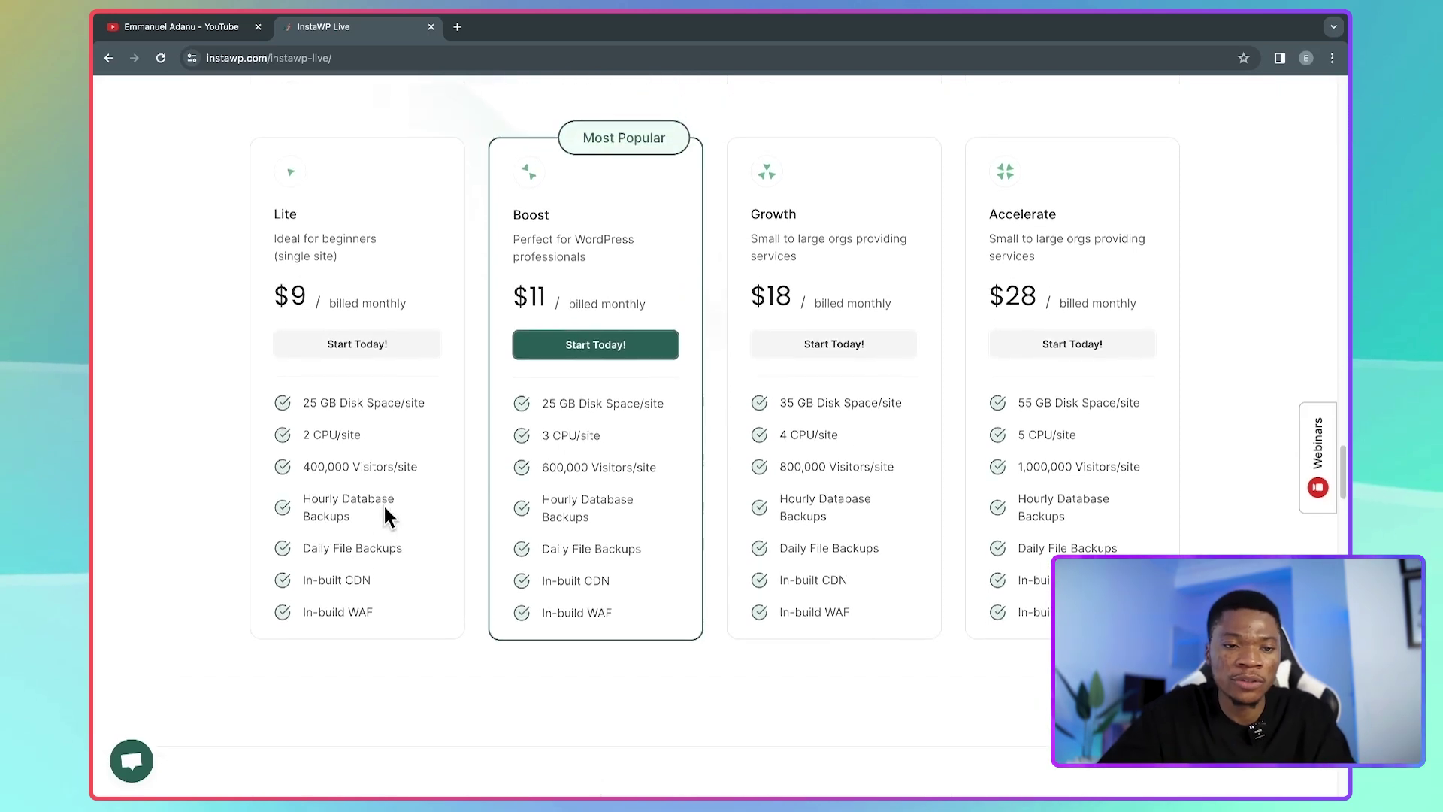
scroll(374, 425, up, 1)
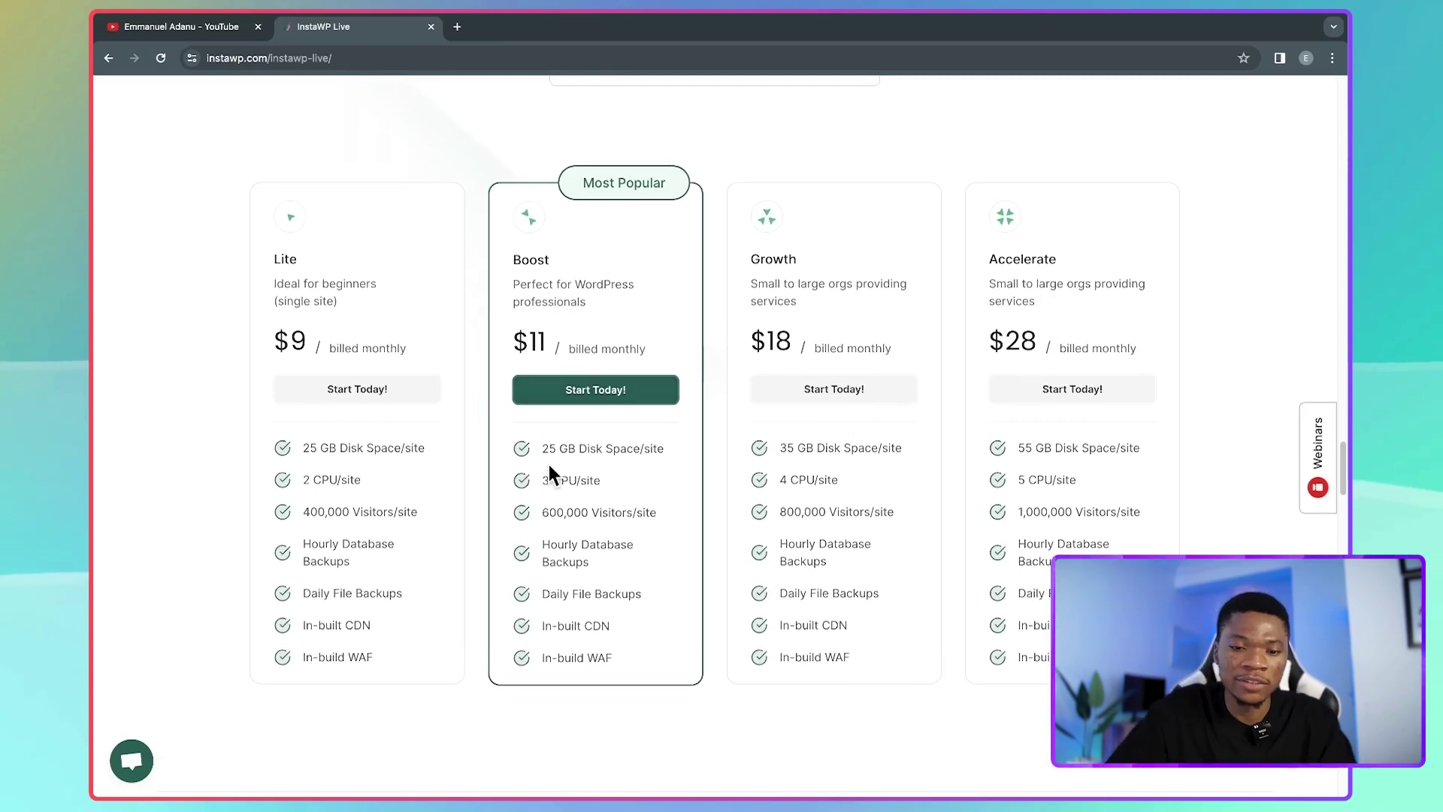
scroll(1075, 436, up, 1)
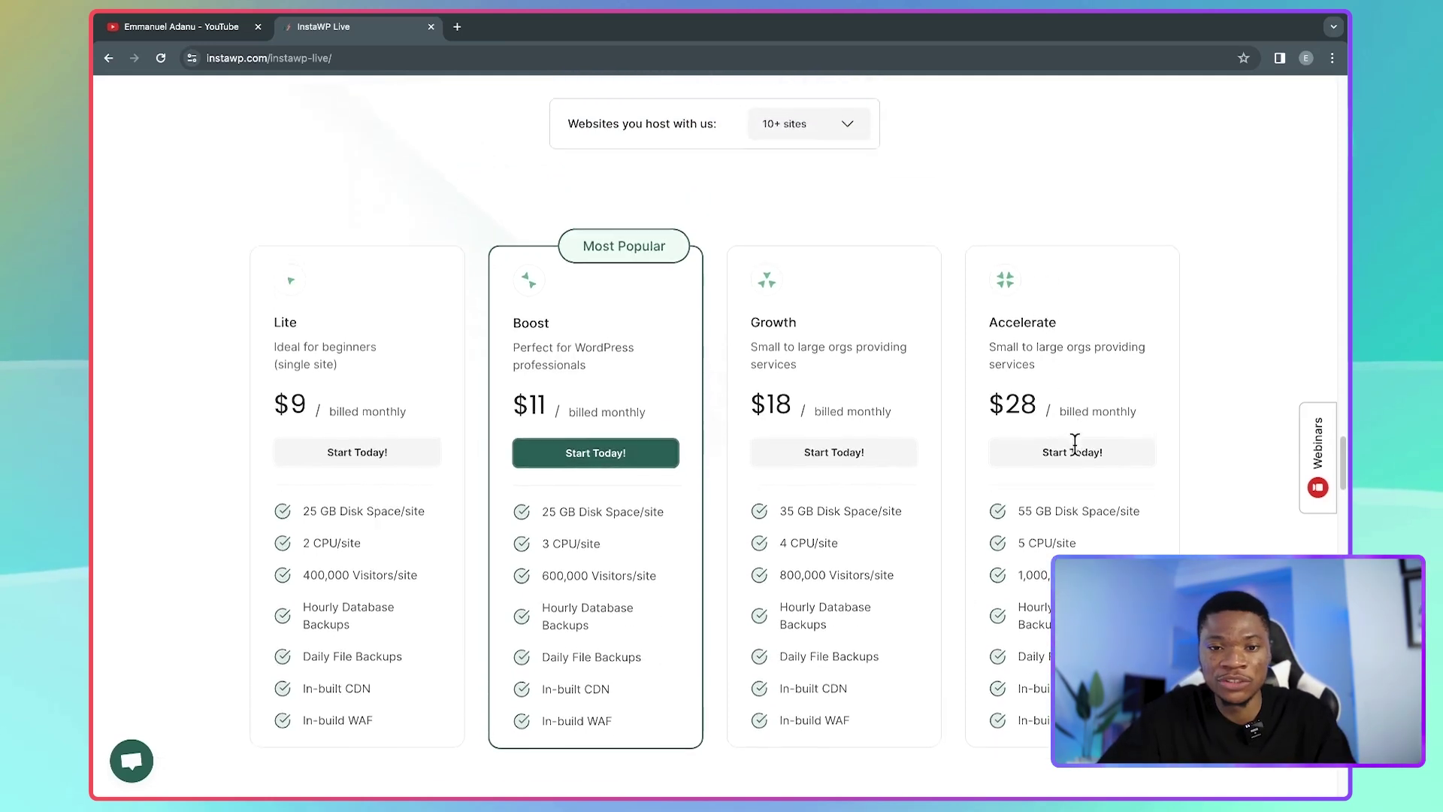
scroll(1075, 443, up, 1)
scroll(912, 355, down, 3)
scroll(912, 354, up, 2)
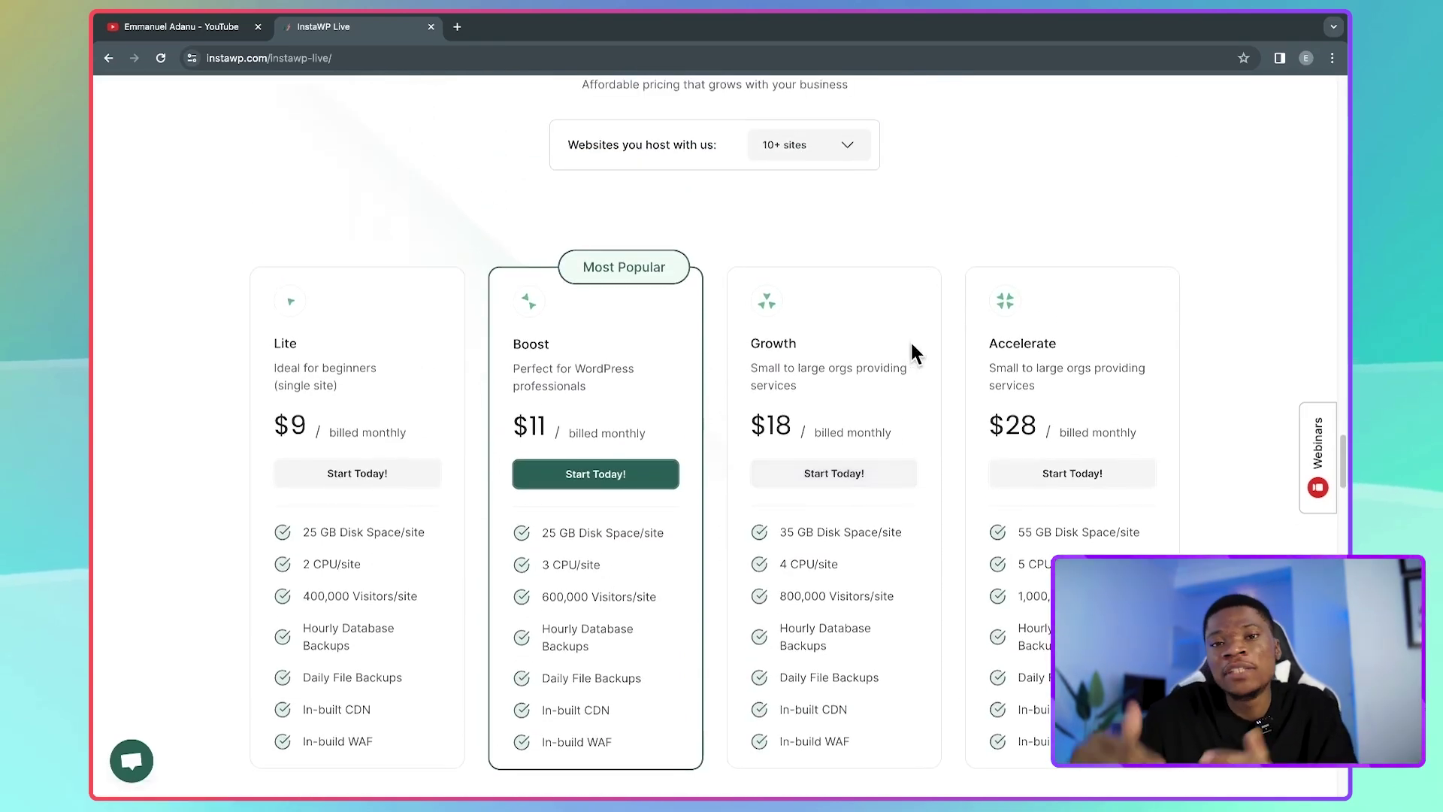
scroll(934, 218, up, 1)
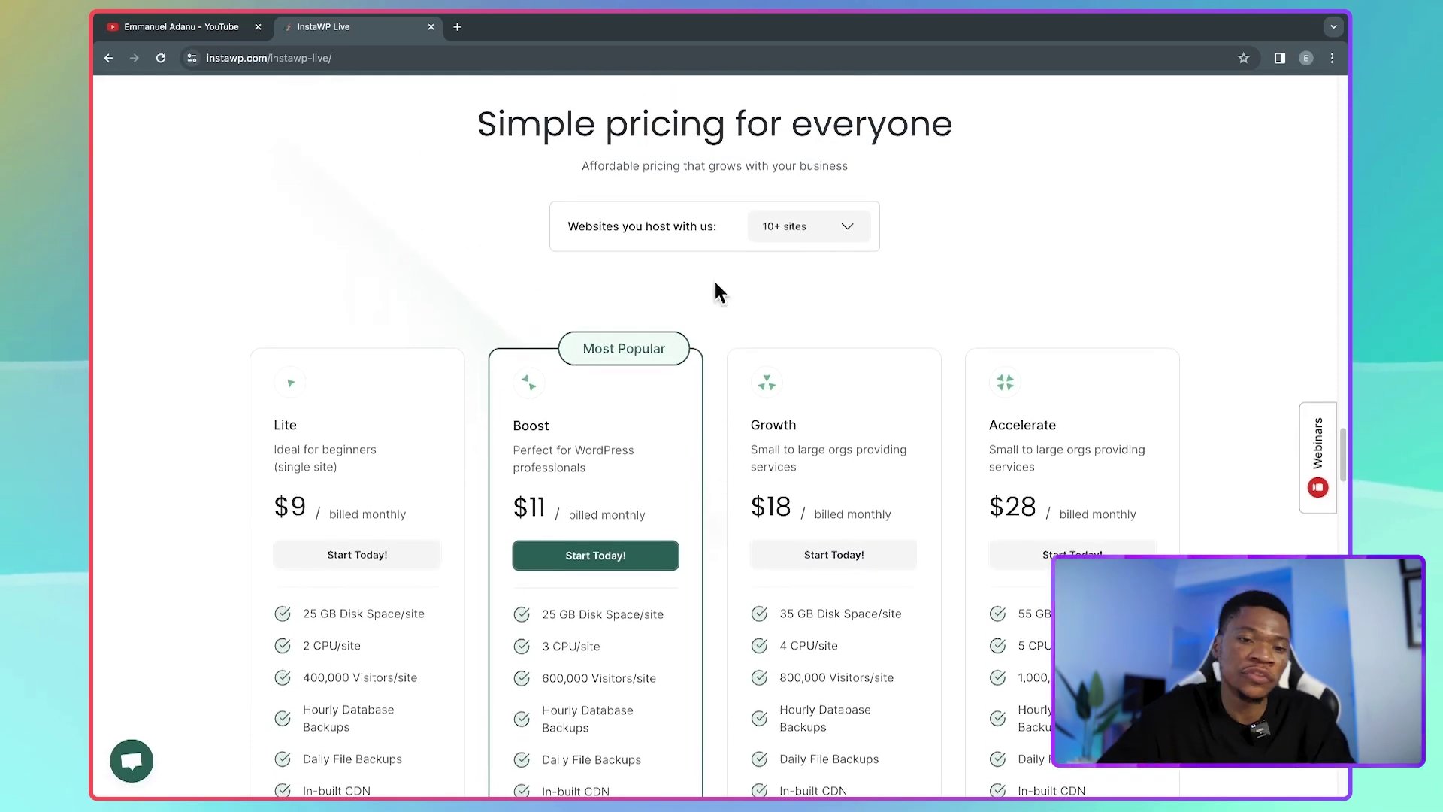
click(791, 228)
click(804, 294)
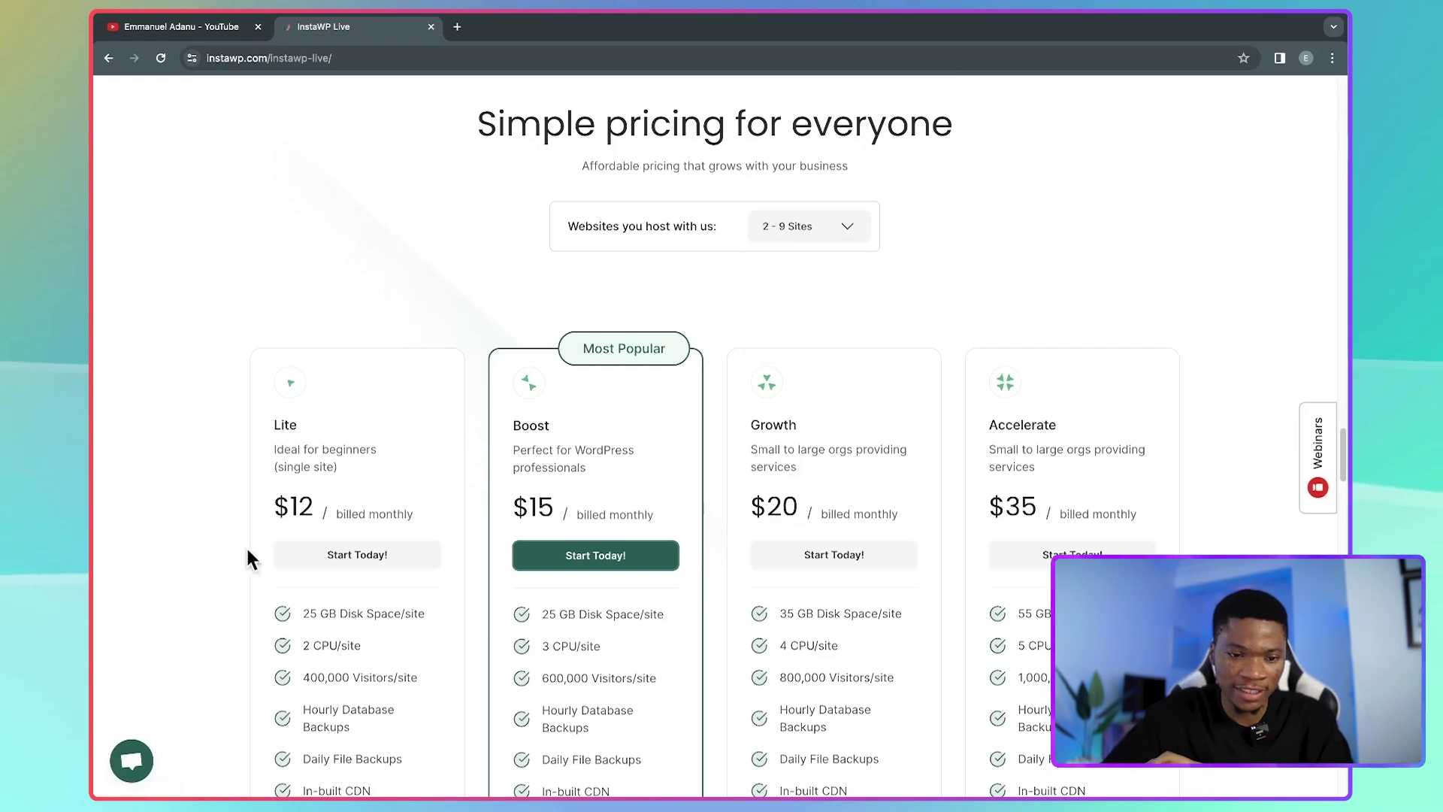
click(840, 226)
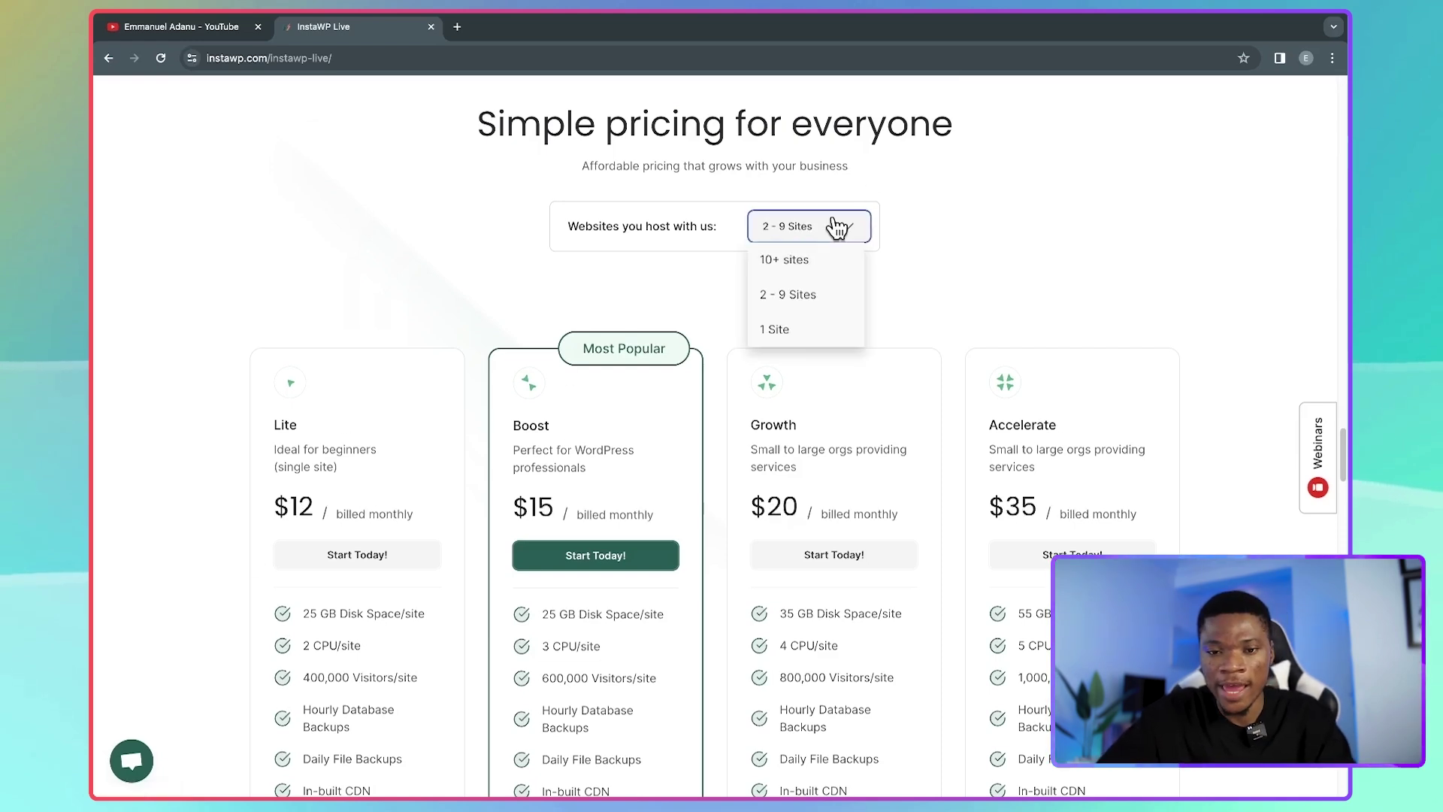
click(803, 329)
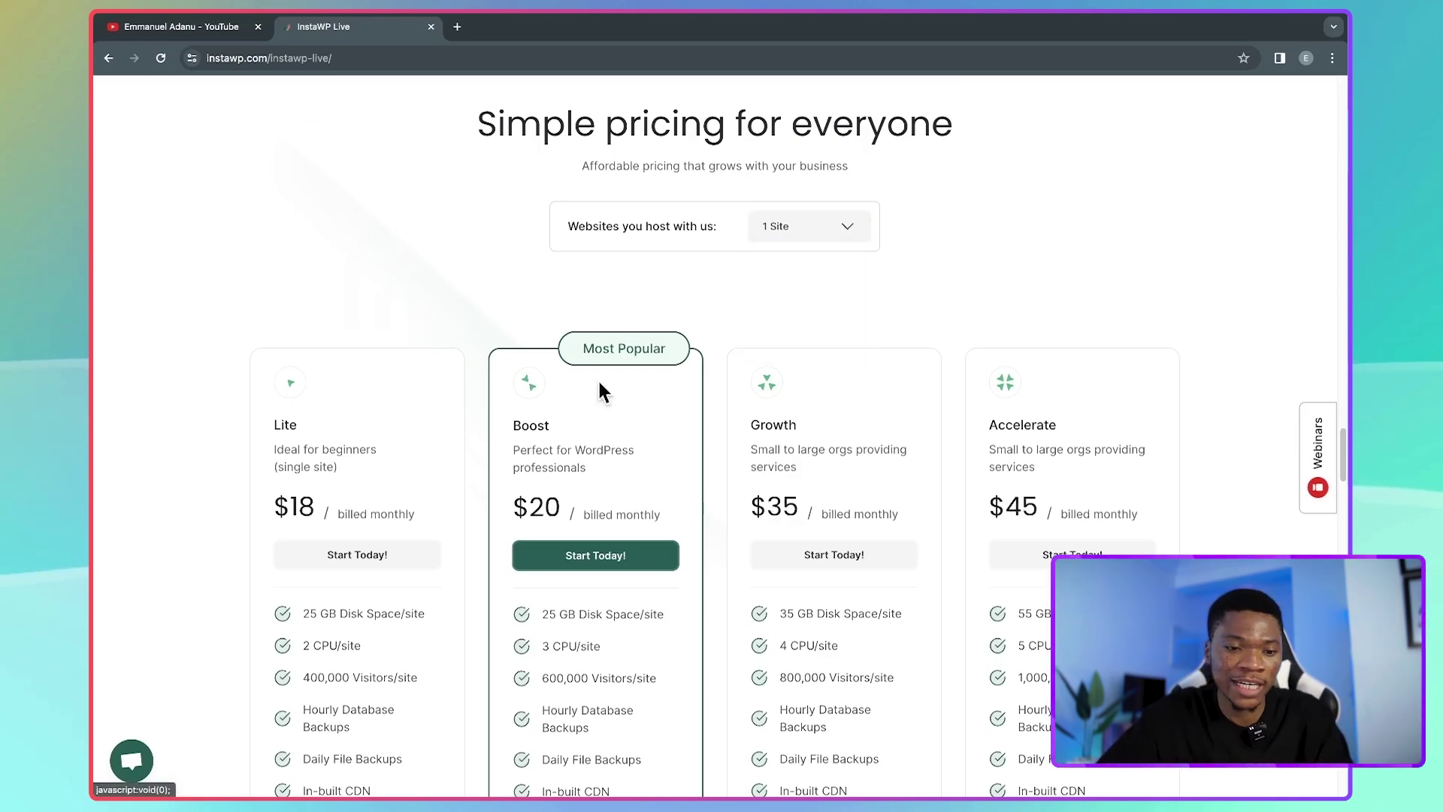
click(811, 227)
click(806, 255)
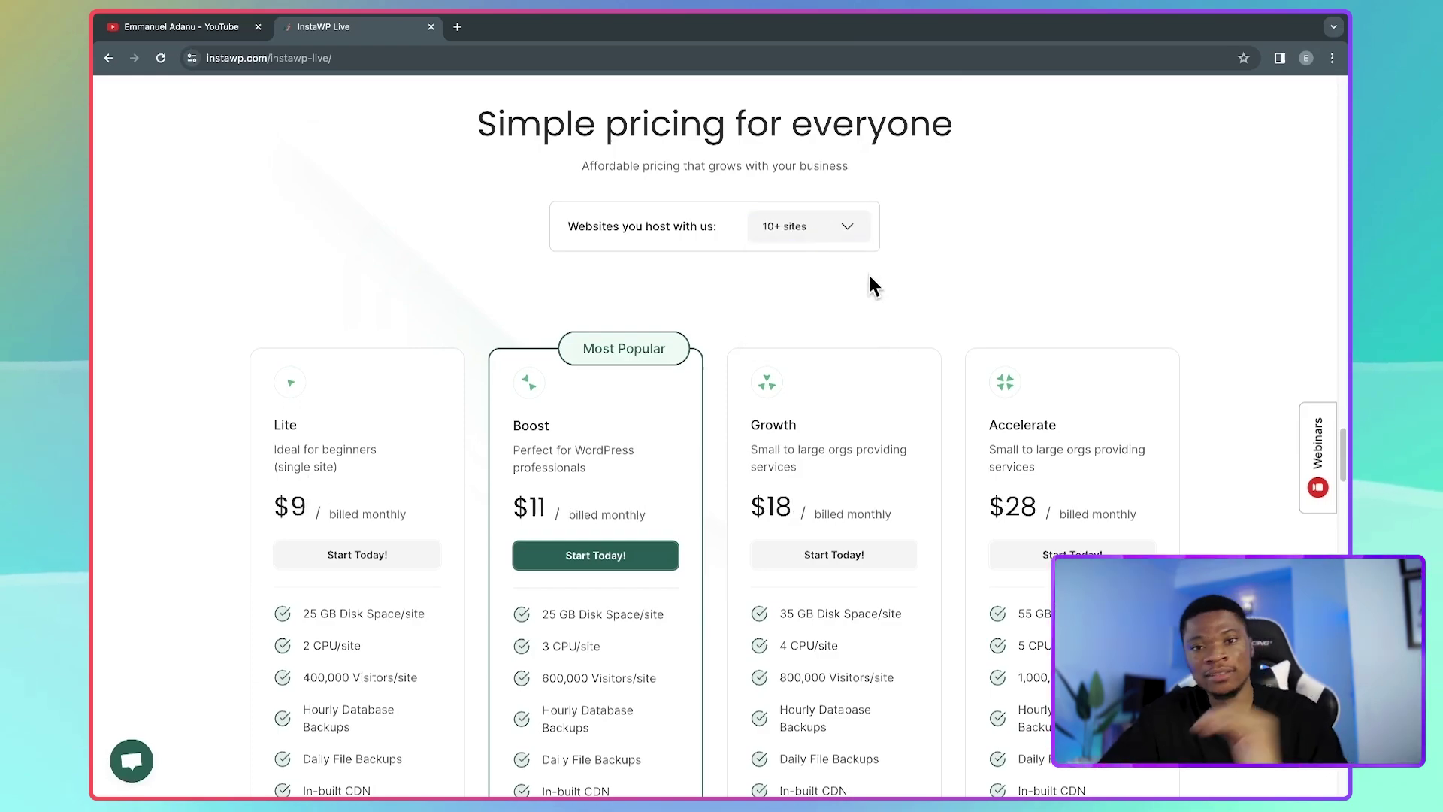
- Scroll back up to the InstaWP Live page's hero section
scroll(960, 234, up, 2)
scroll(960, 234, up, 20)
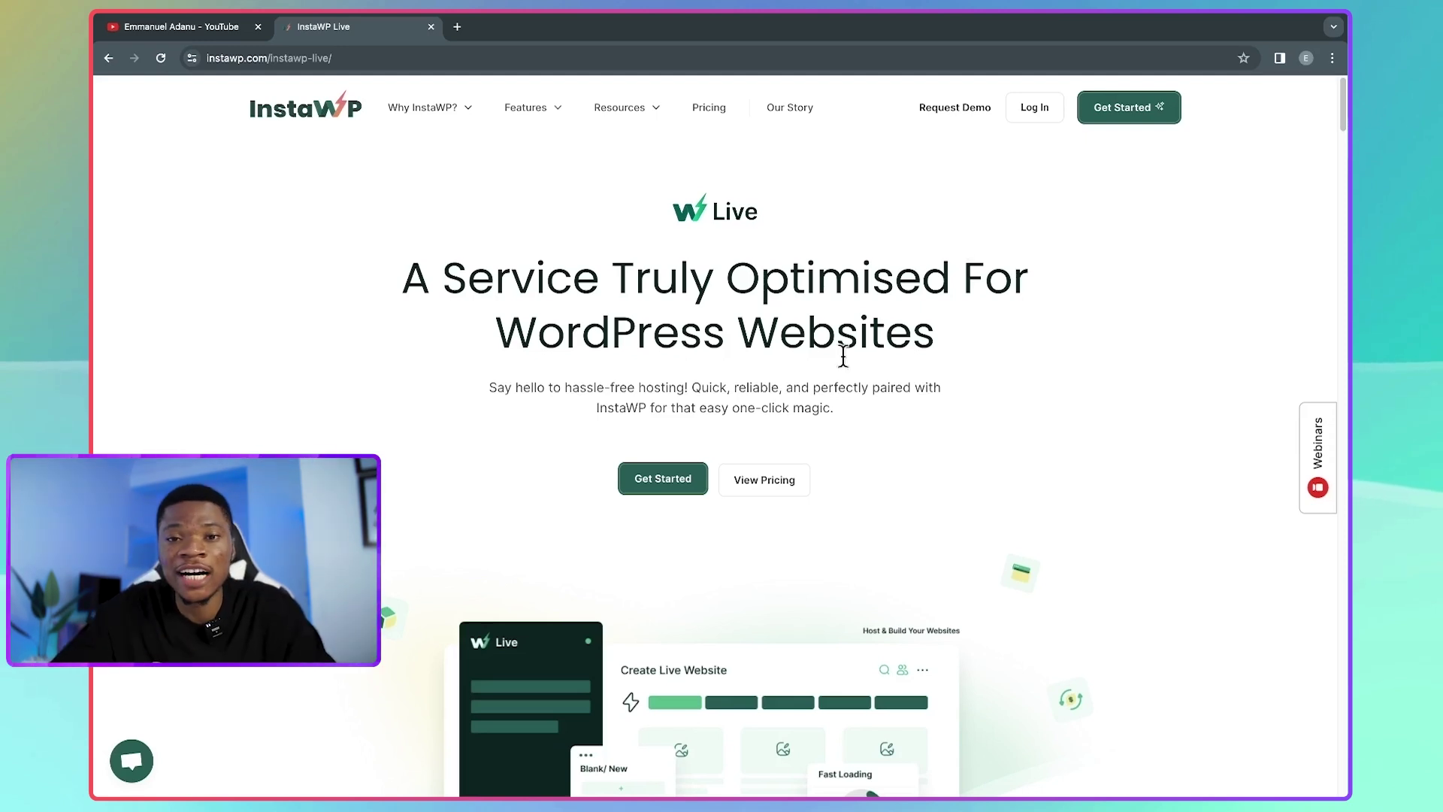
- Log in and set up a new reserved site 'staging-site' with the Email Marketing plugin
click(1033, 106)
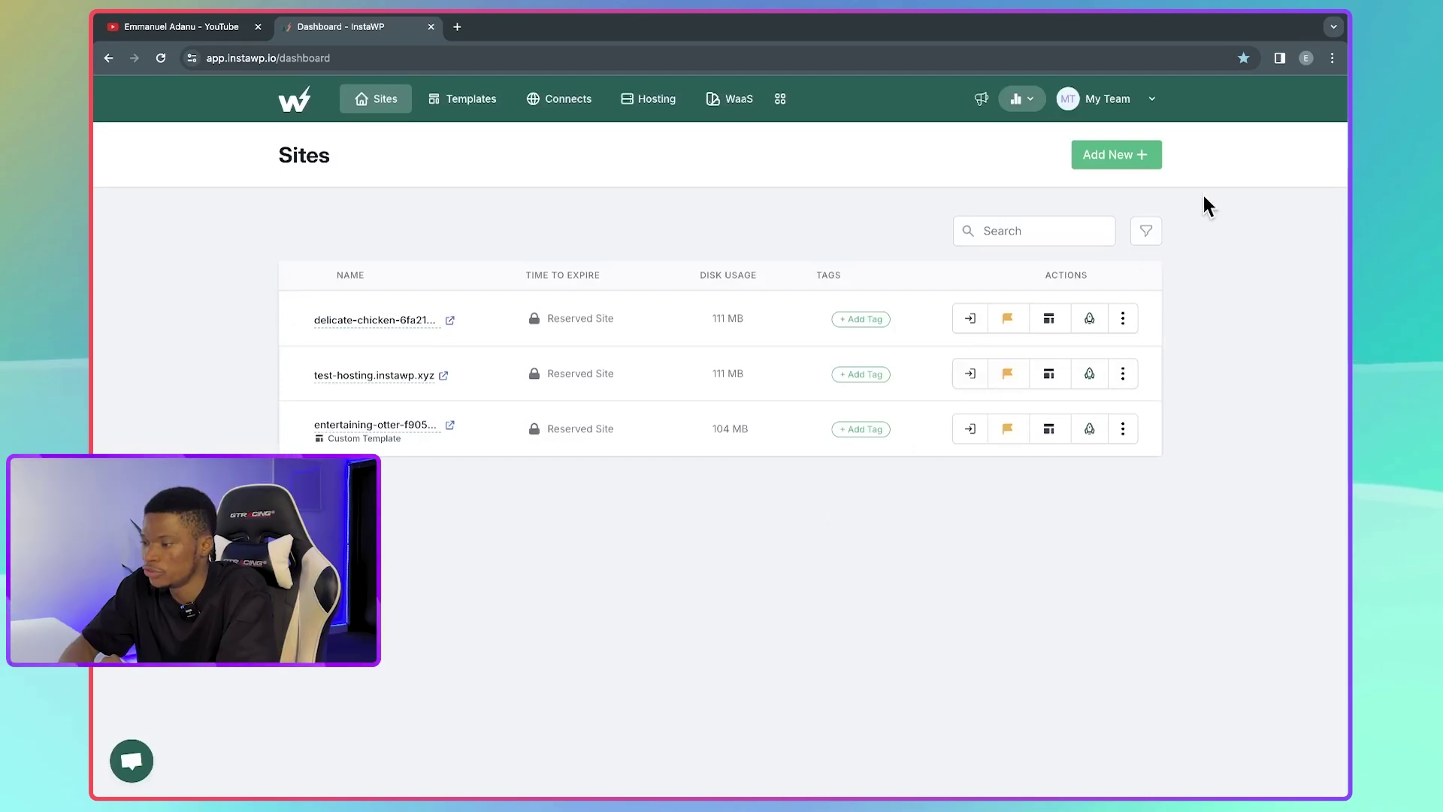
click(1142, 156)
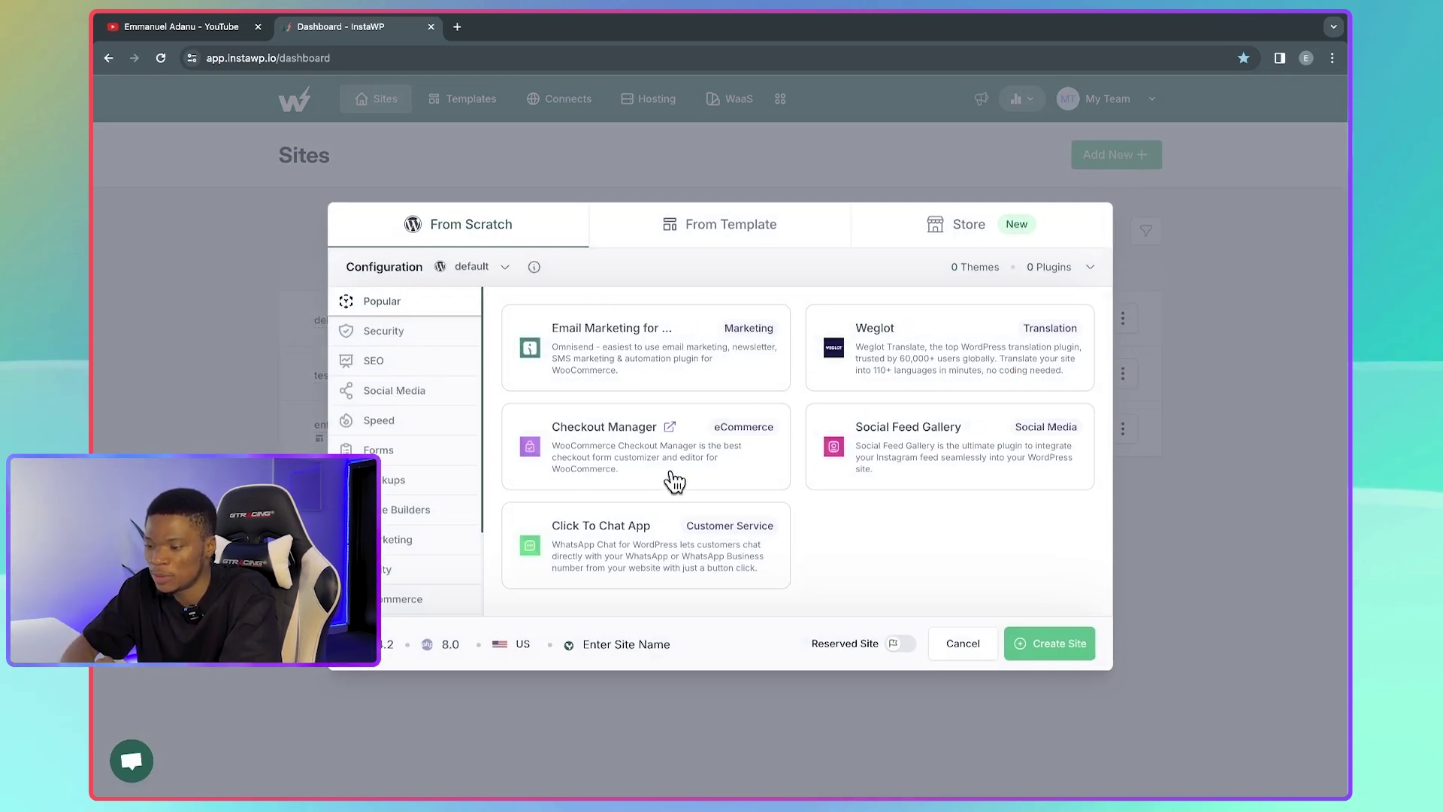
click(635, 359)
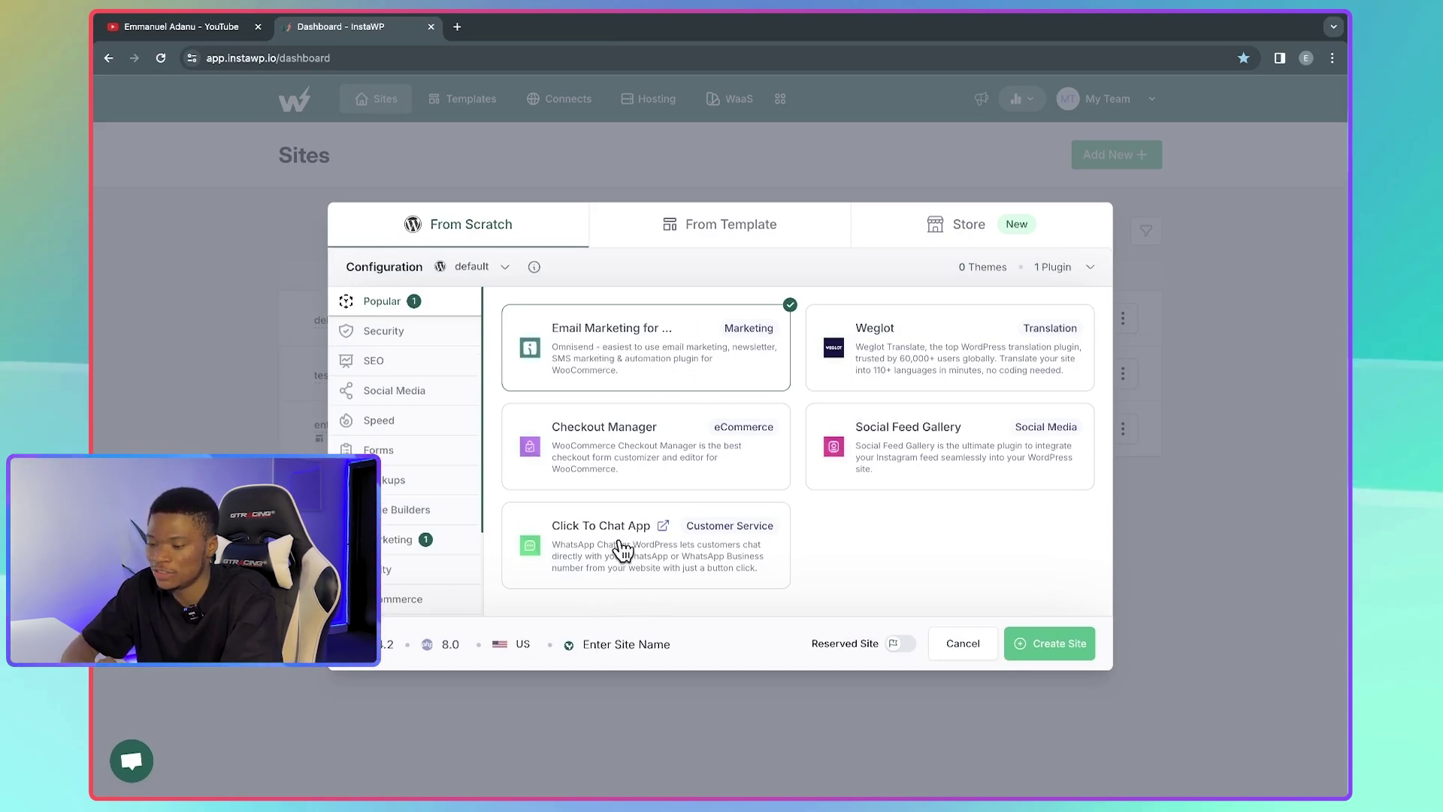
click(606, 644)
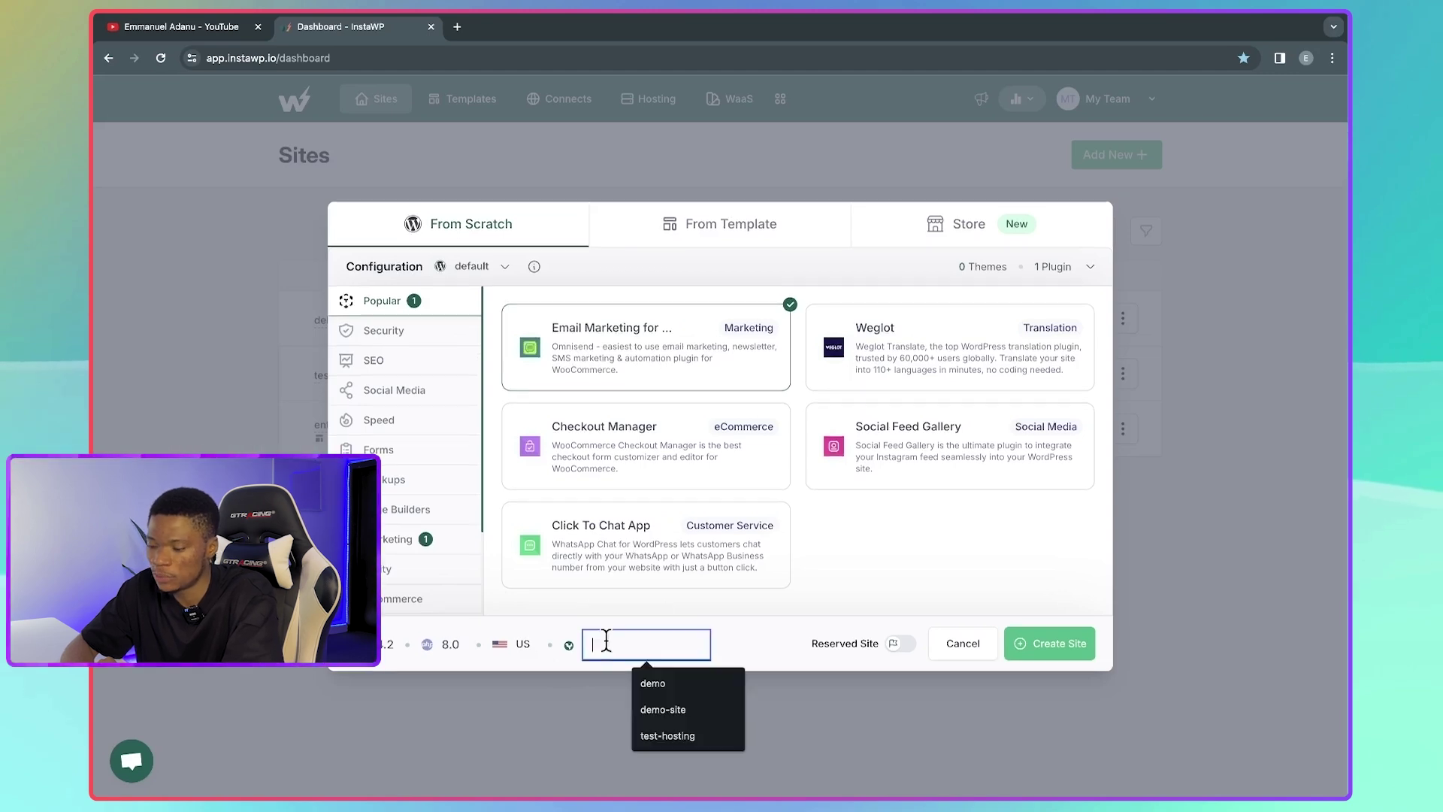
text(sta)
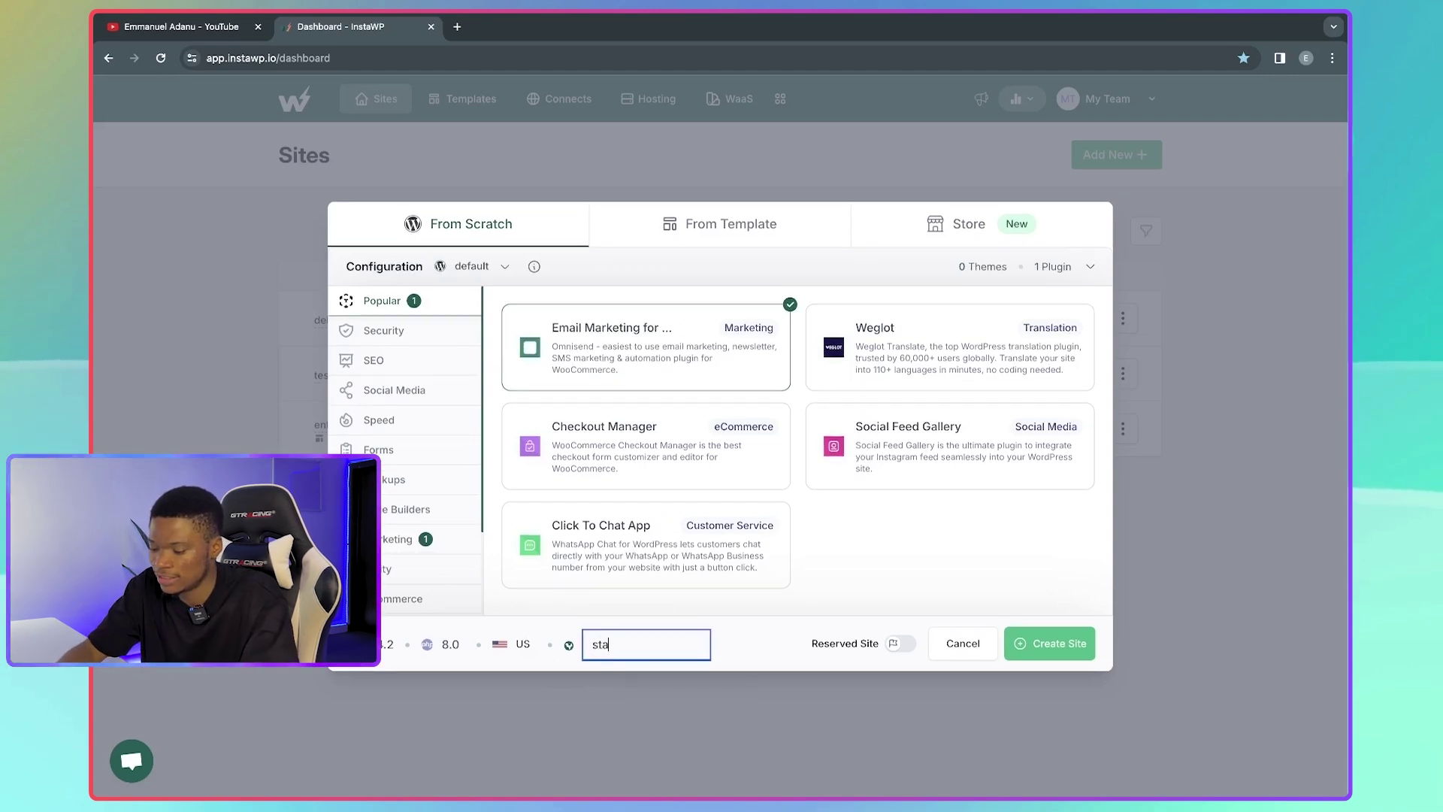
text(ging-site)
click(747, 638)
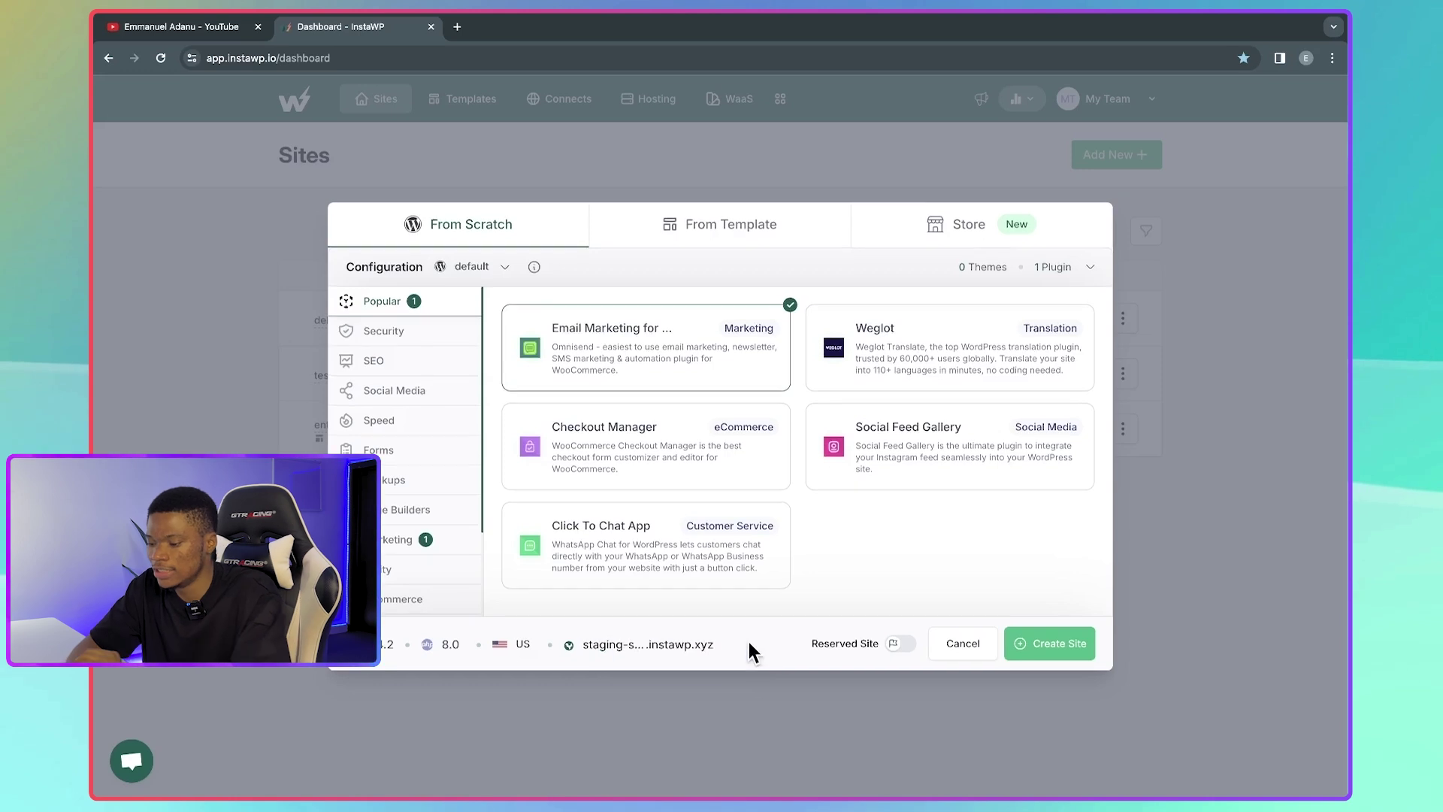
click(901, 645)
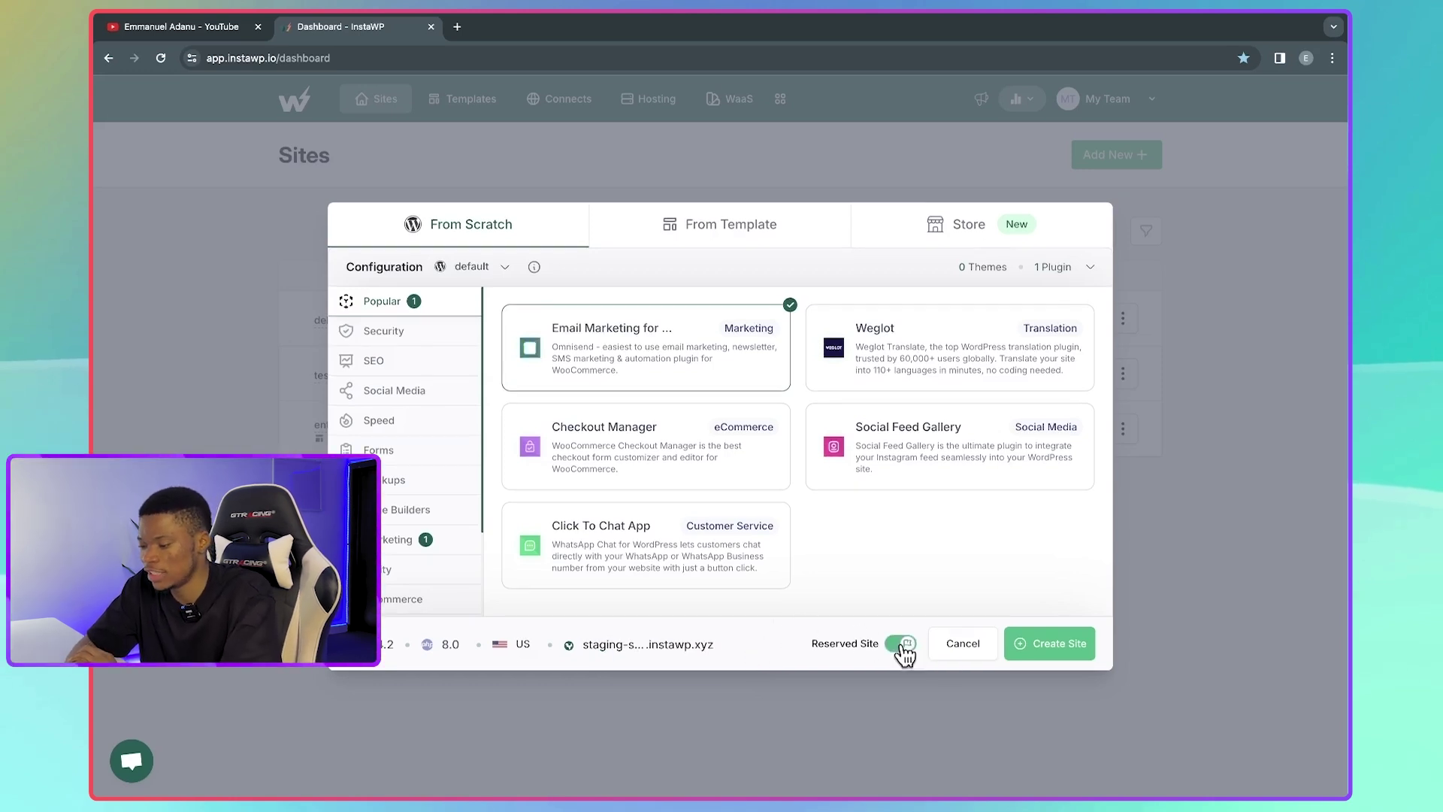
- Create staging-site, preview its WordPress front page in a new tab, then return to Sites
click(1047, 648)
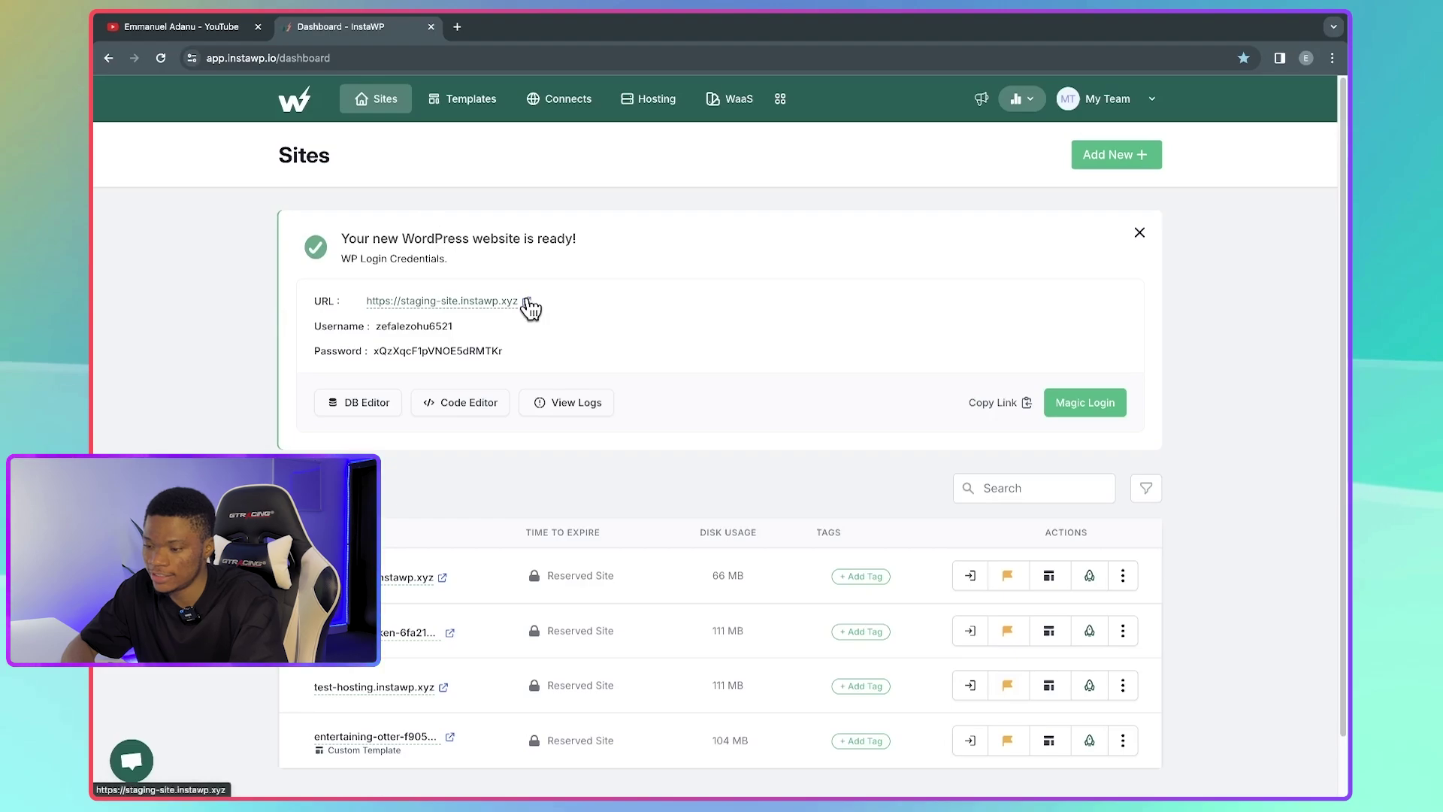
click(527, 302)
scroll(665, 327, down, 15)
scroll(664, 327, down, 15)
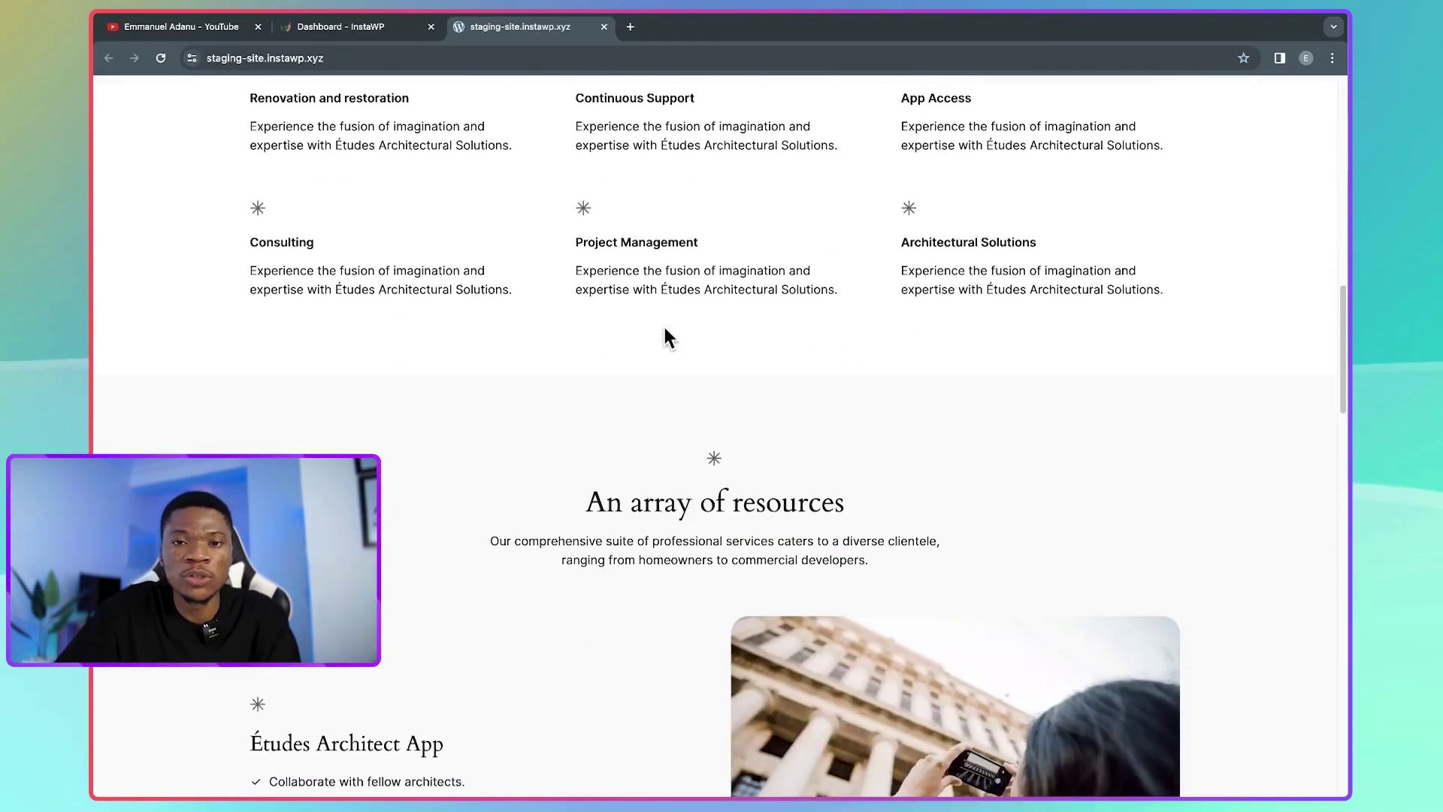
scroll(665, 327, up, 20)
scroll(664, 327, down, 1)
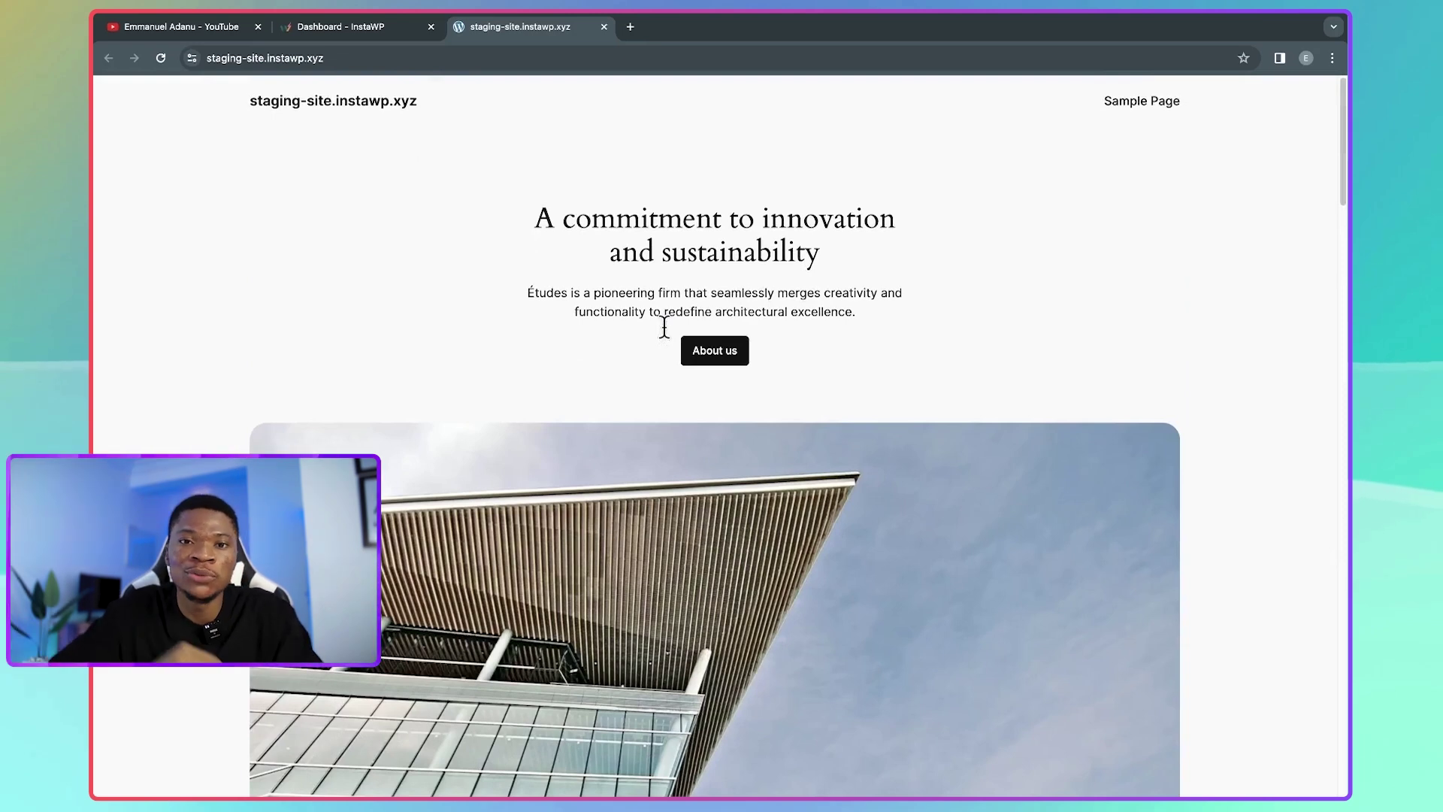
click(373, 32)
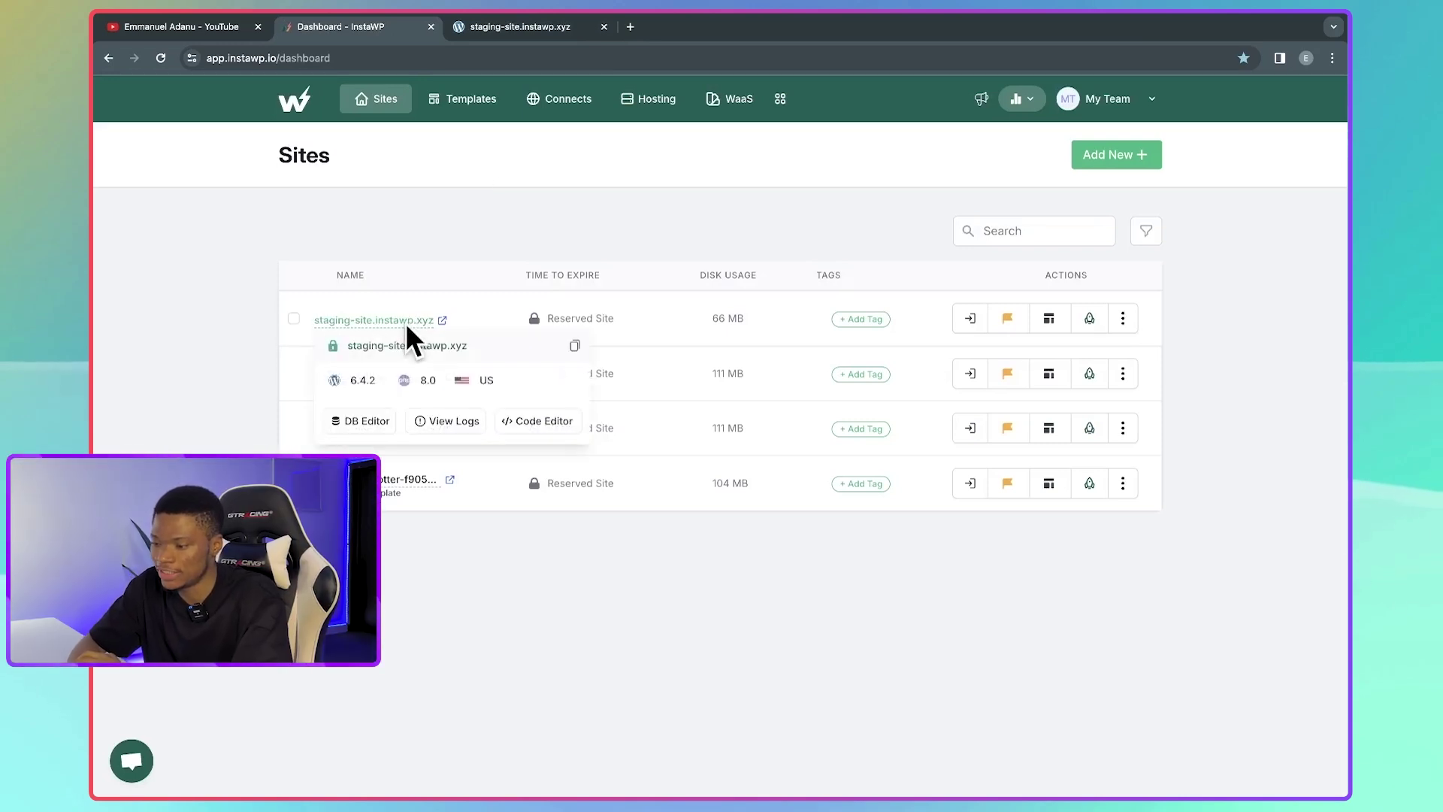
- Start Go Live for staging-site and continue with InstaWP Live hosting
click(1090, 320)
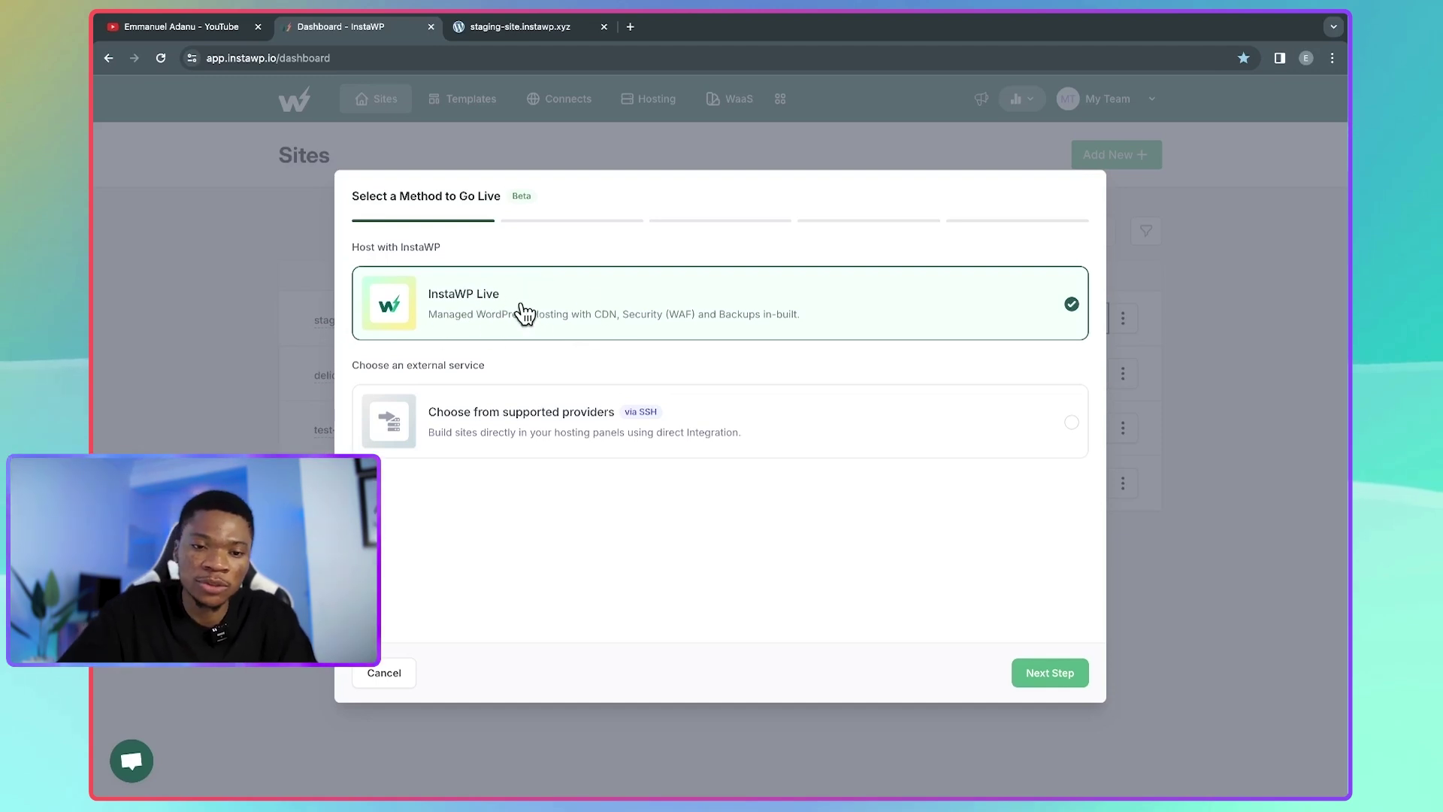
click(1037, 673)
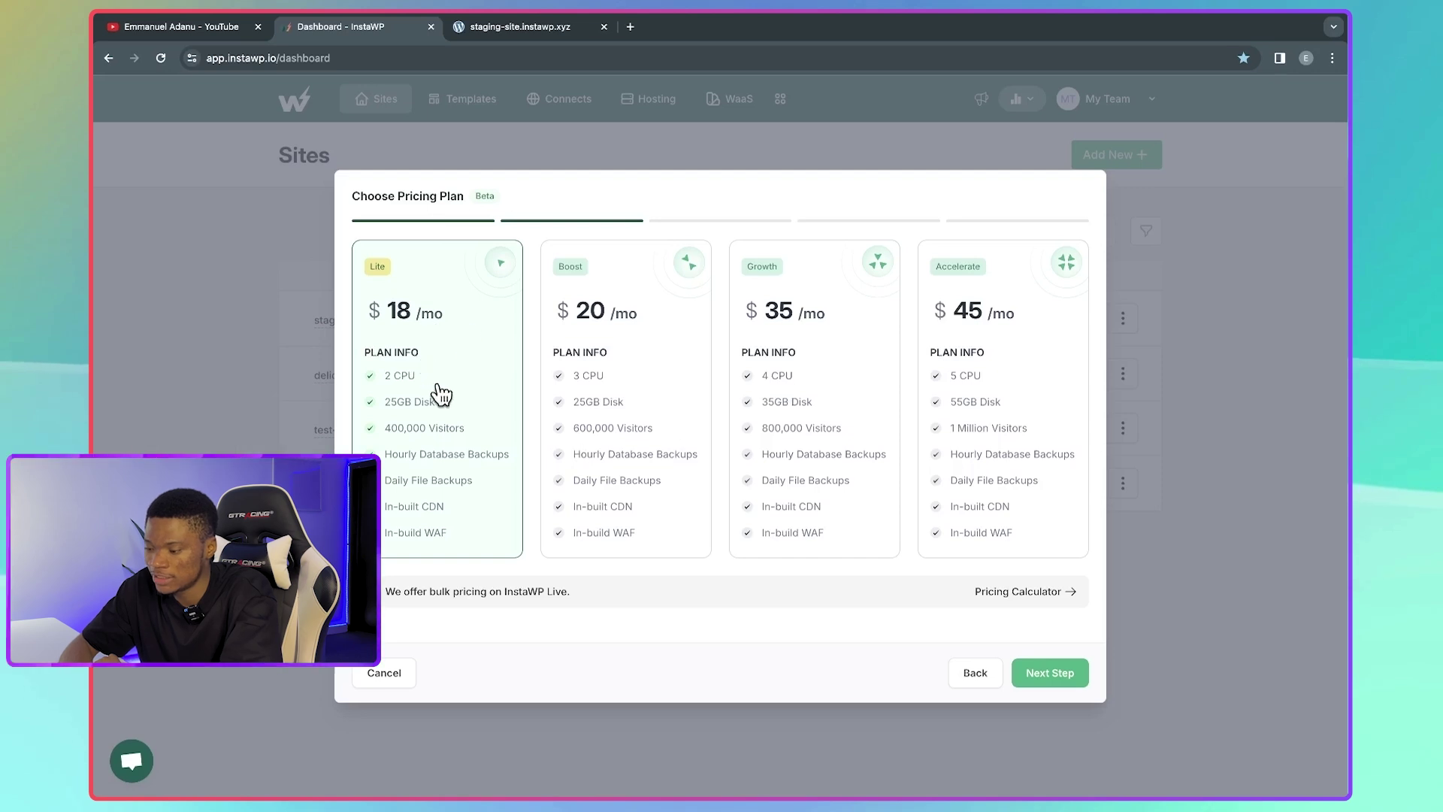
- Choose the Lite plan, keep Burbank, USA and PHP 8.0, and enter the .instawp.app subdomain
click(1049, 673)
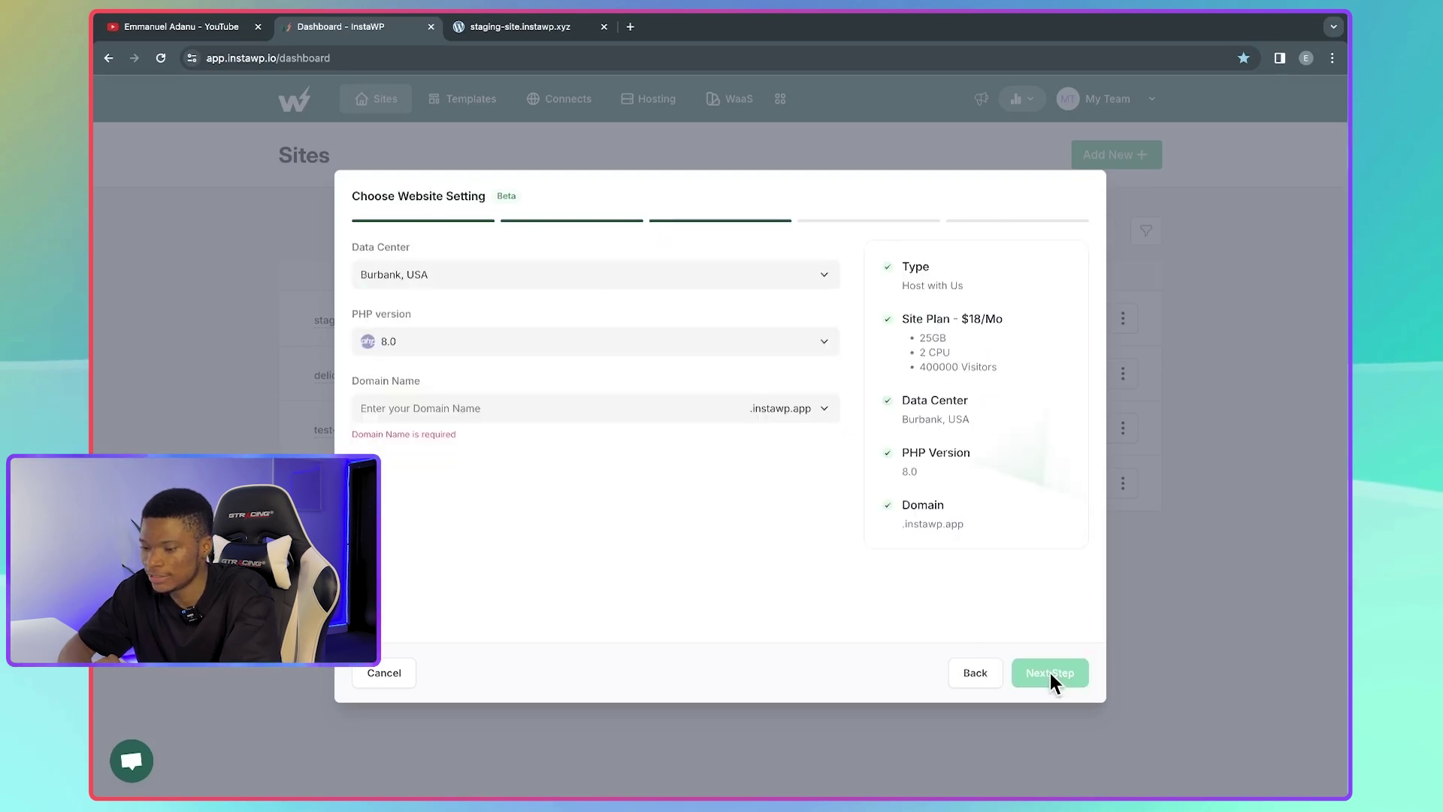
click(629, 280)
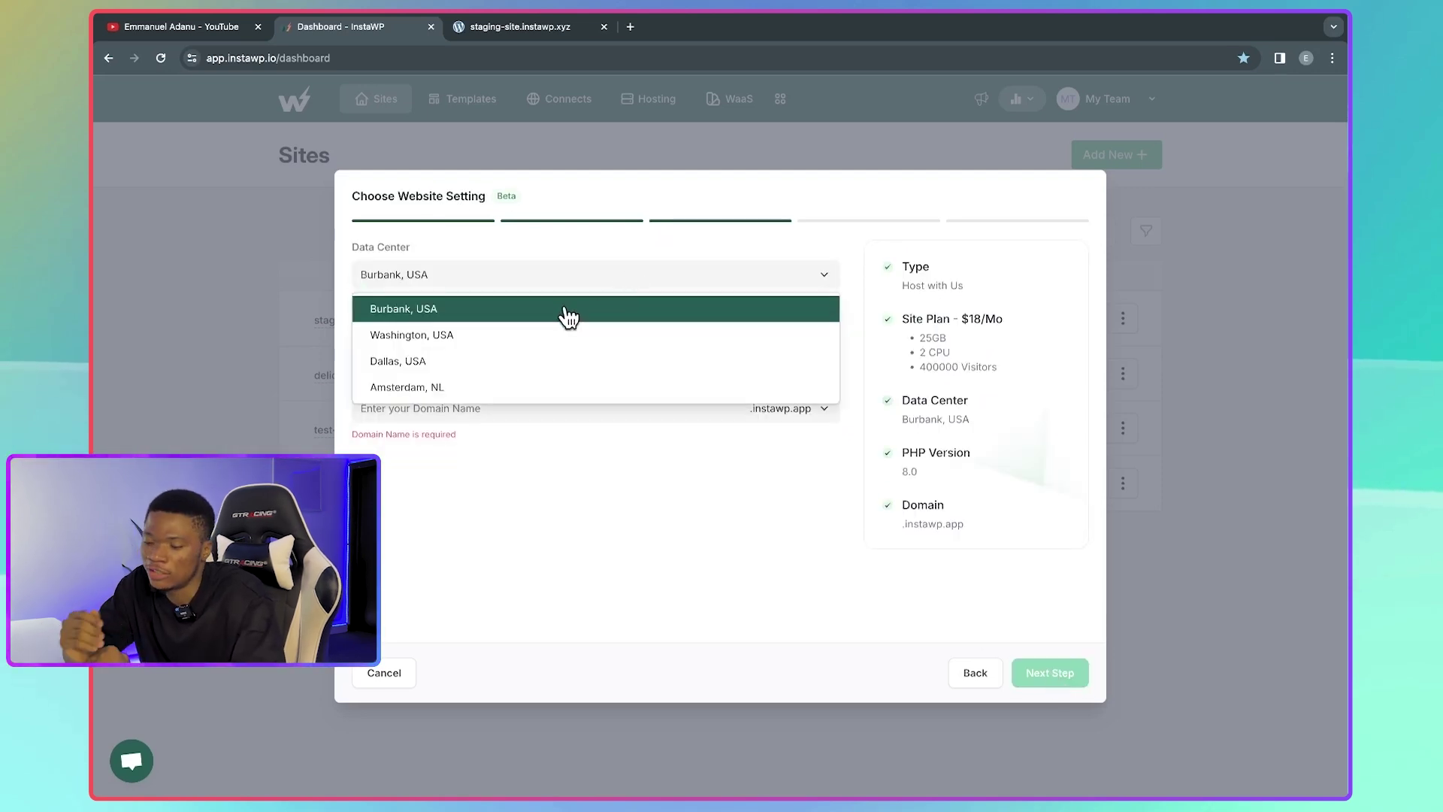
click(471, 392)
click(471, 343)
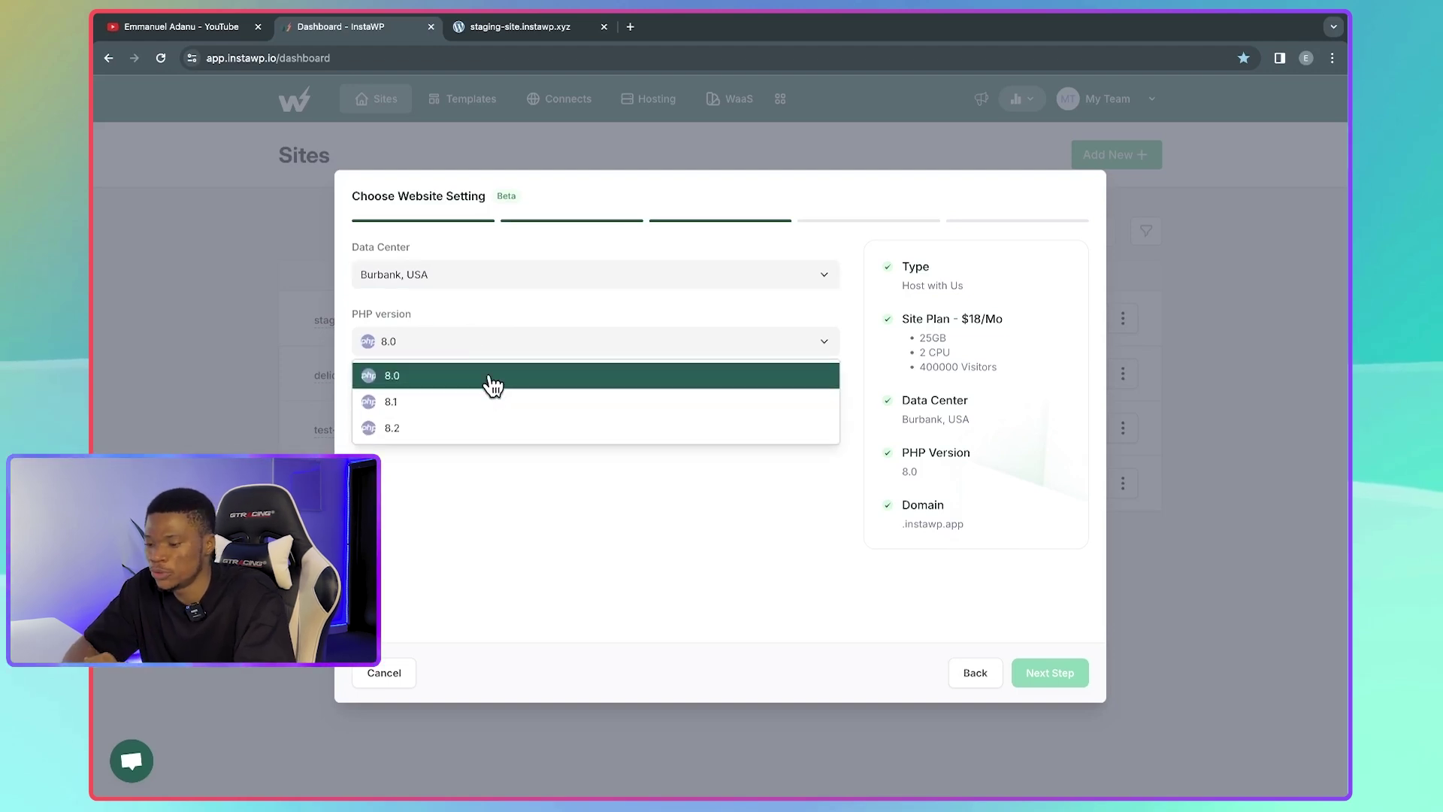
click(393, 351)
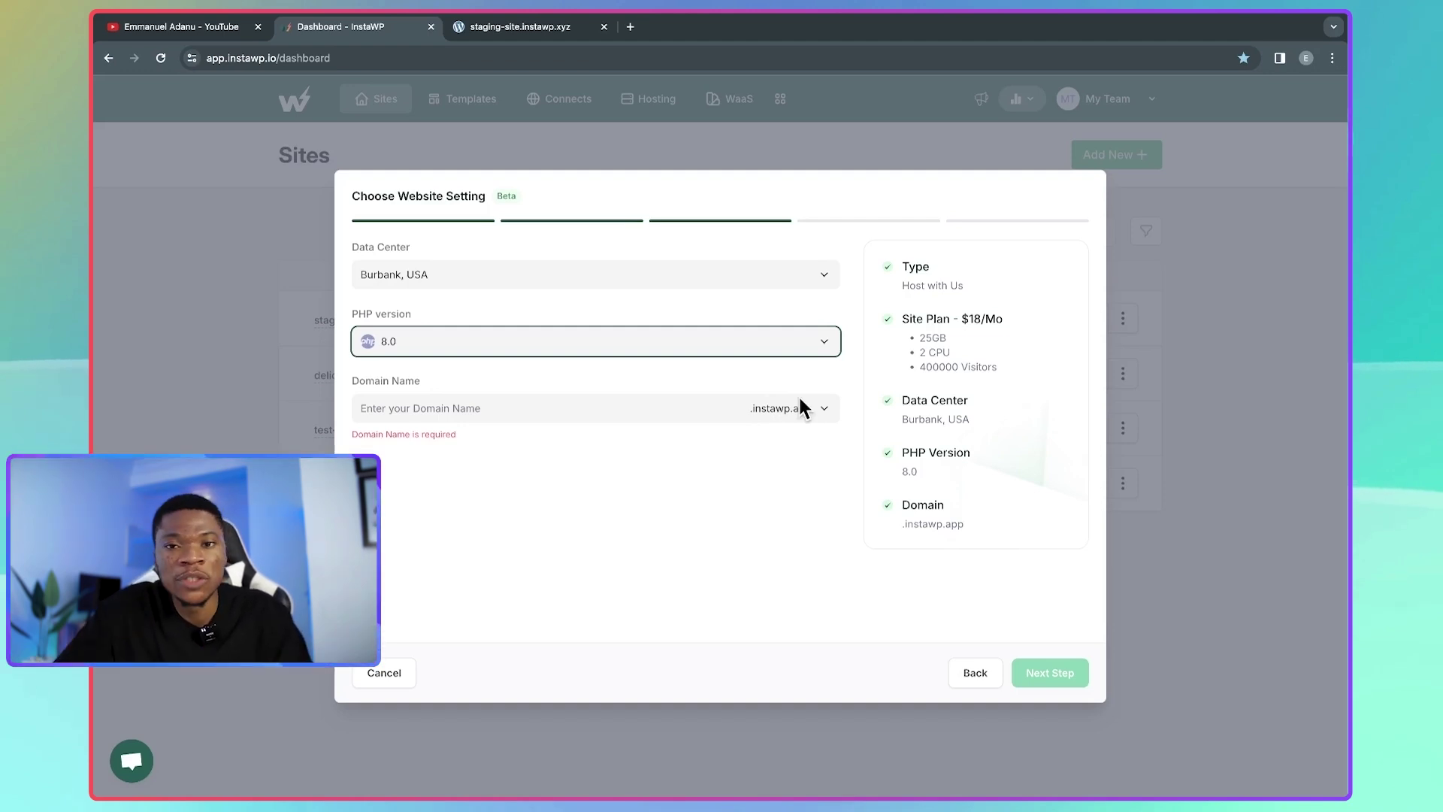
click(585, 411)
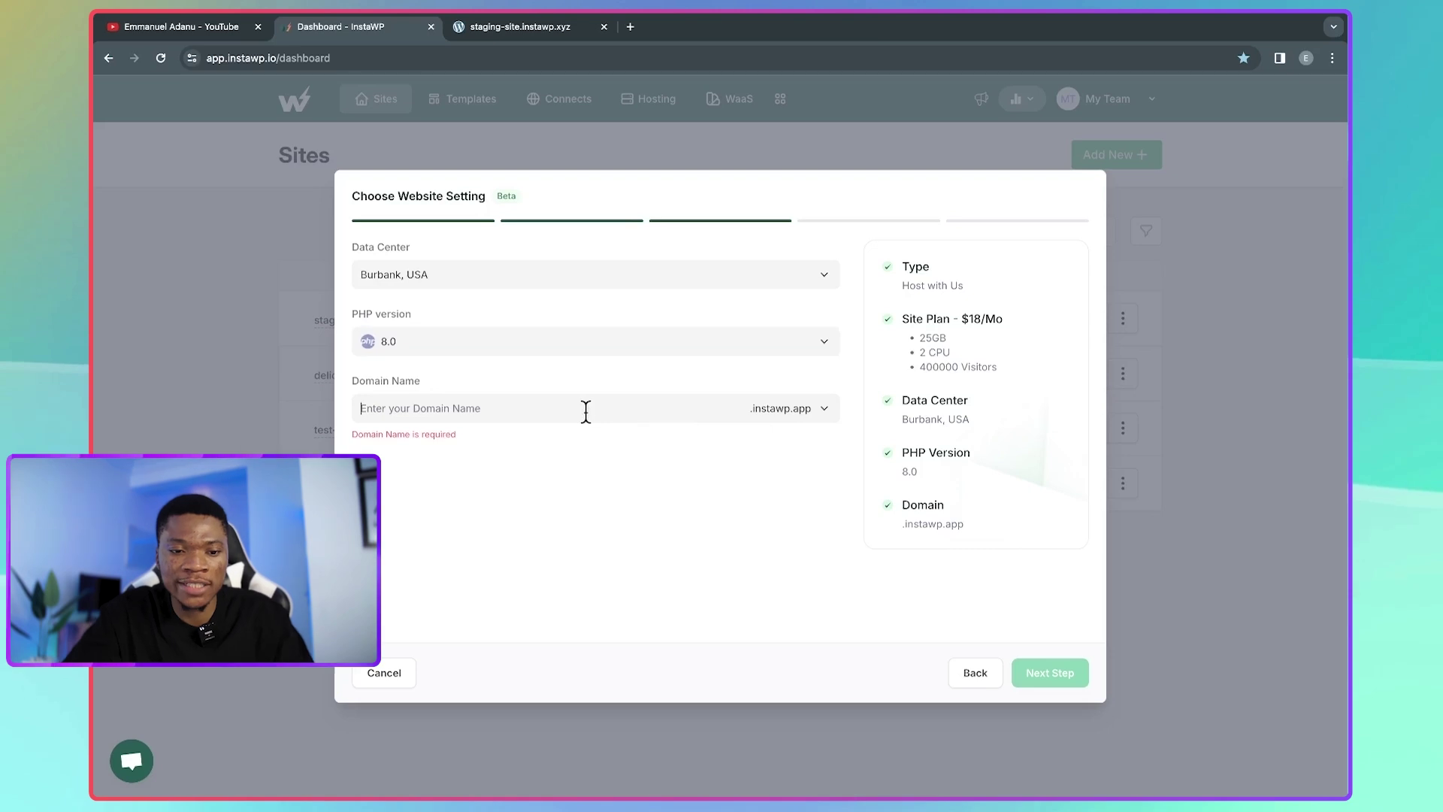
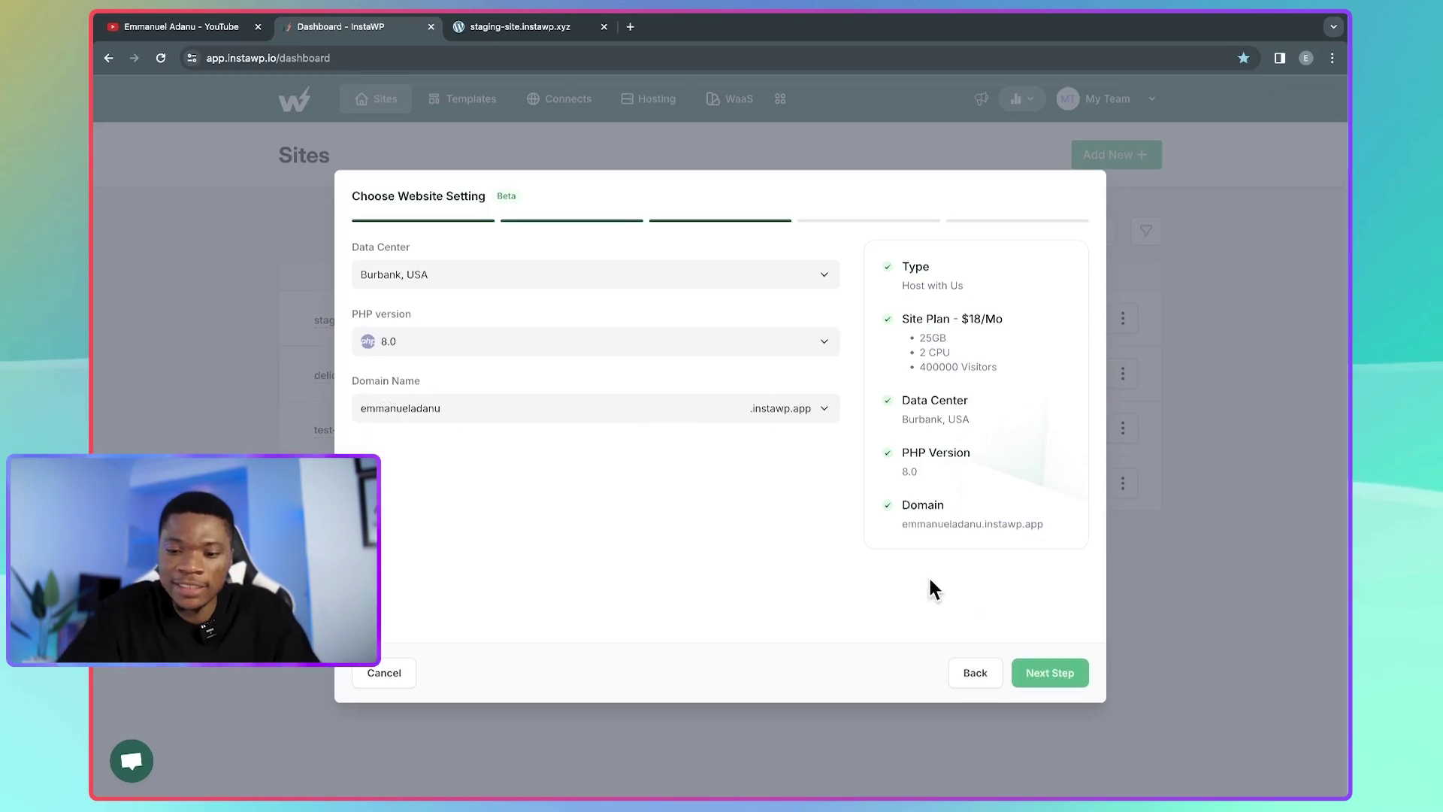
- Review the Plugins & Themes list, then launch the site live and confirm creation
click(1040, 678)
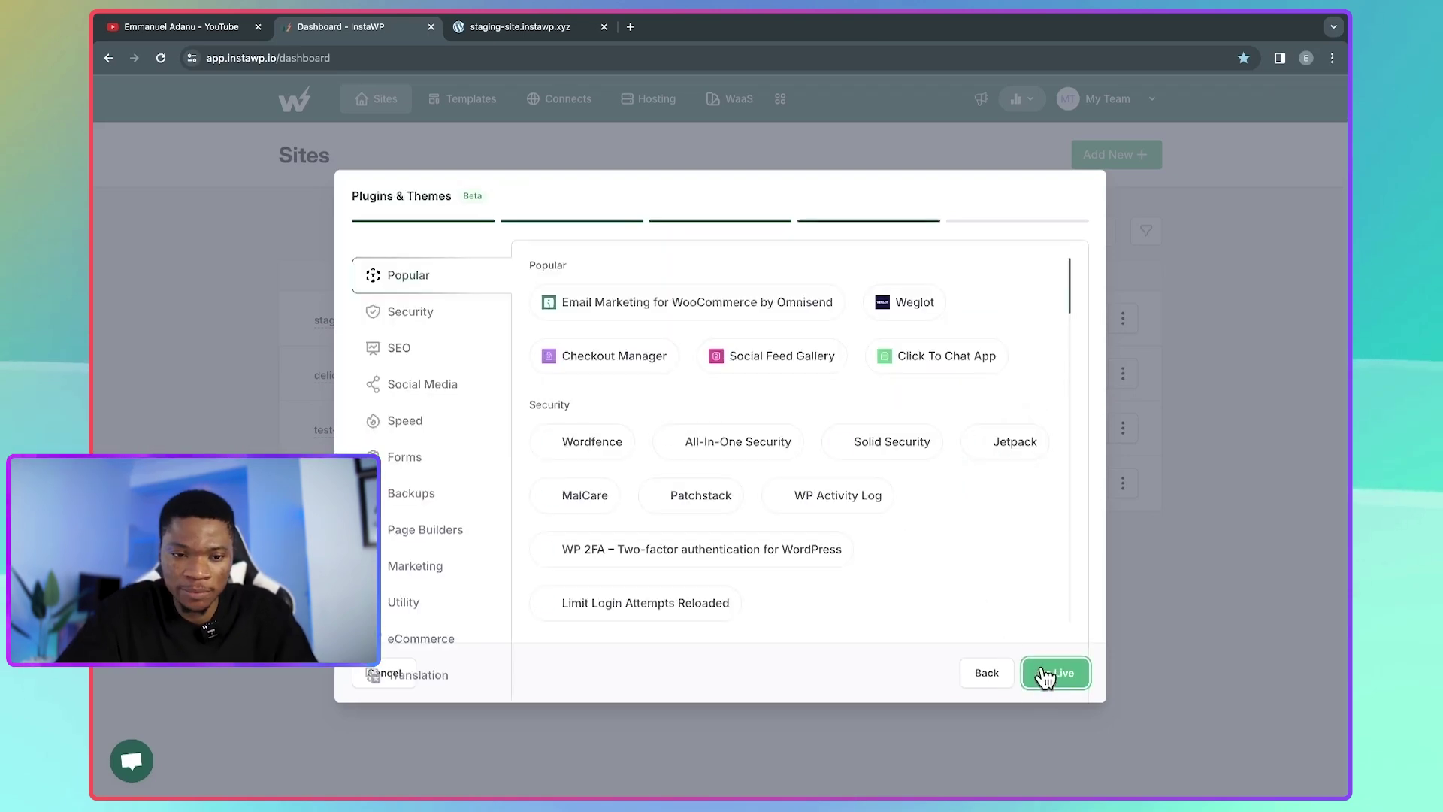
scroll(739, 535, down, 1)
scroll(739, 535, down, 7)
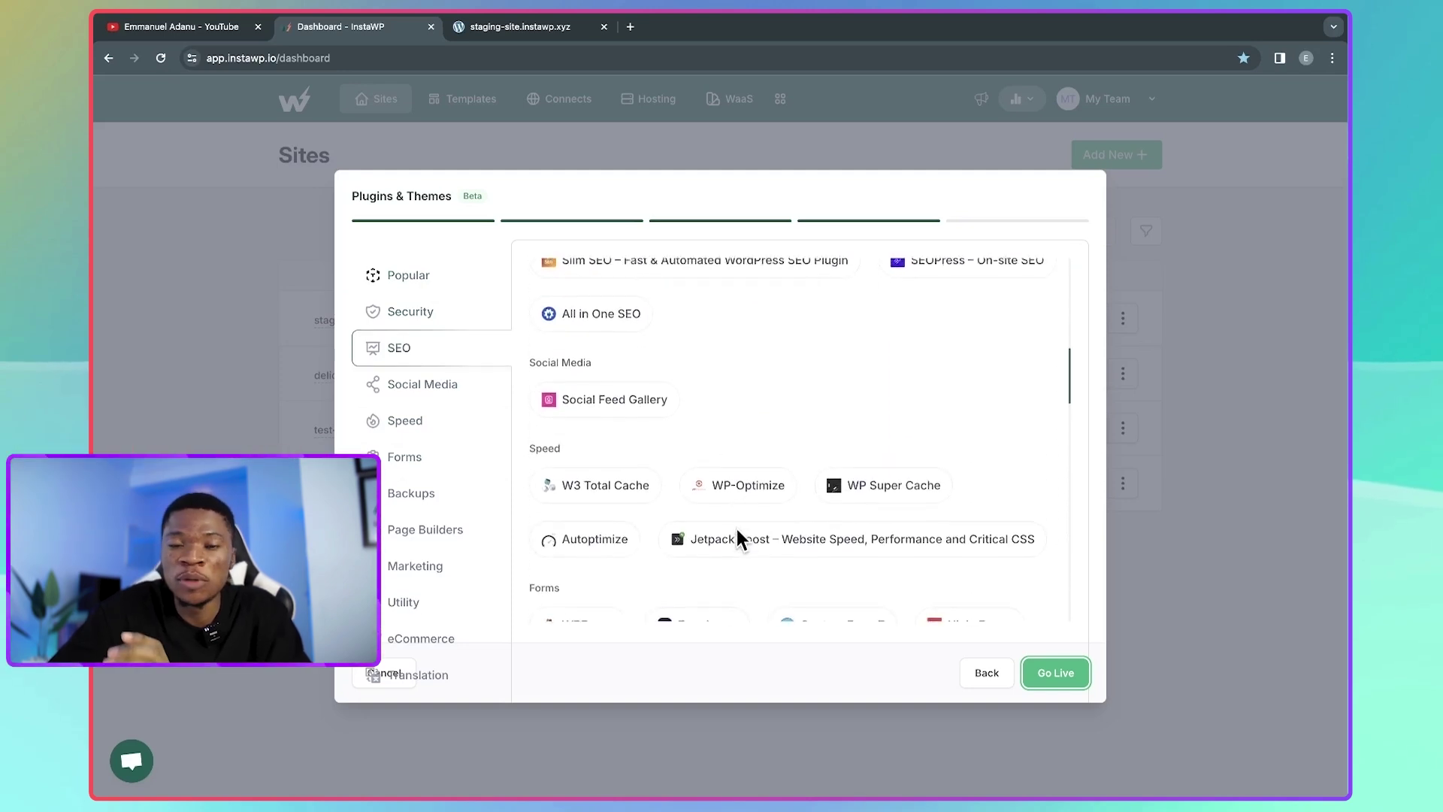
scroll(738, 532, up, 8)
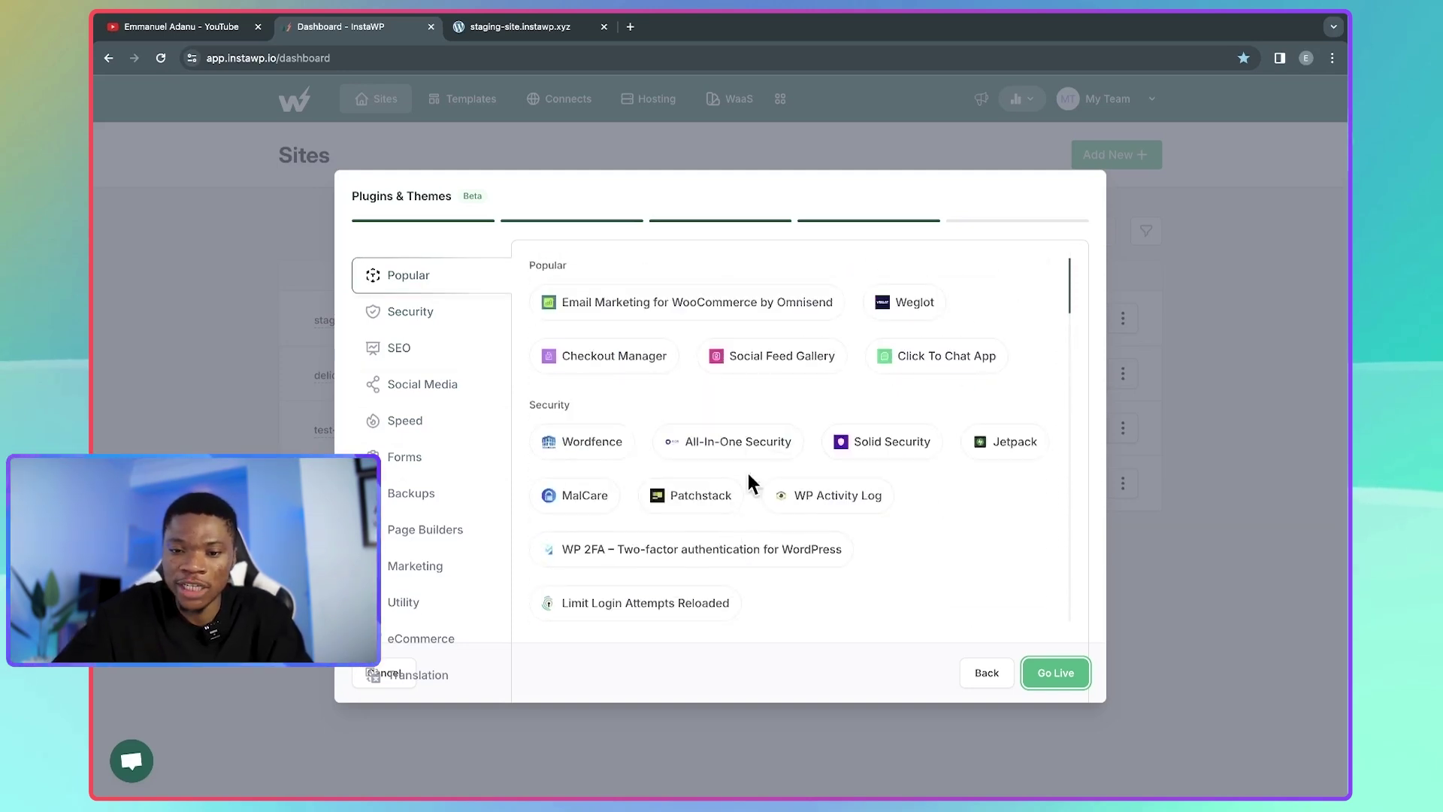
click(1055, 672)
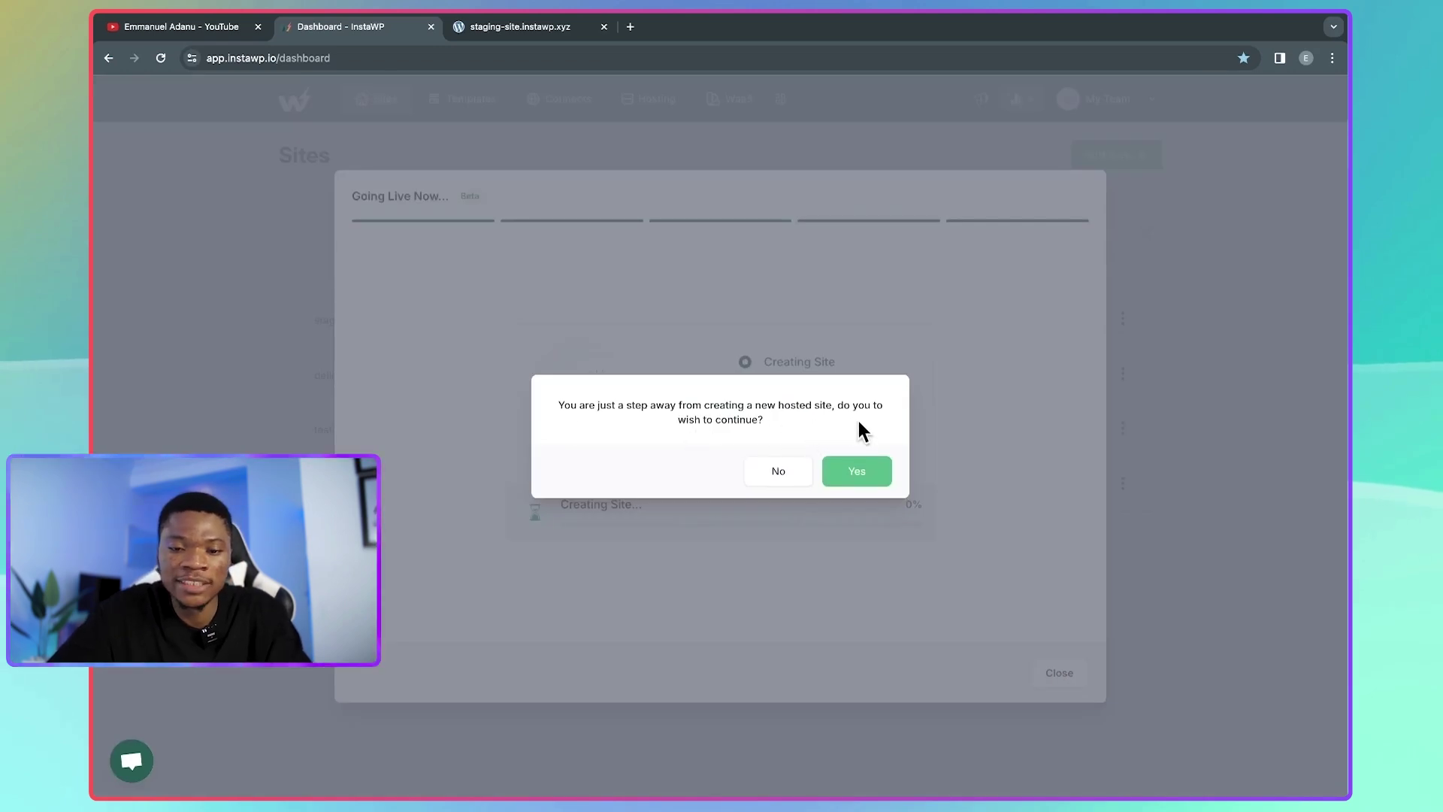
click(859, 472)
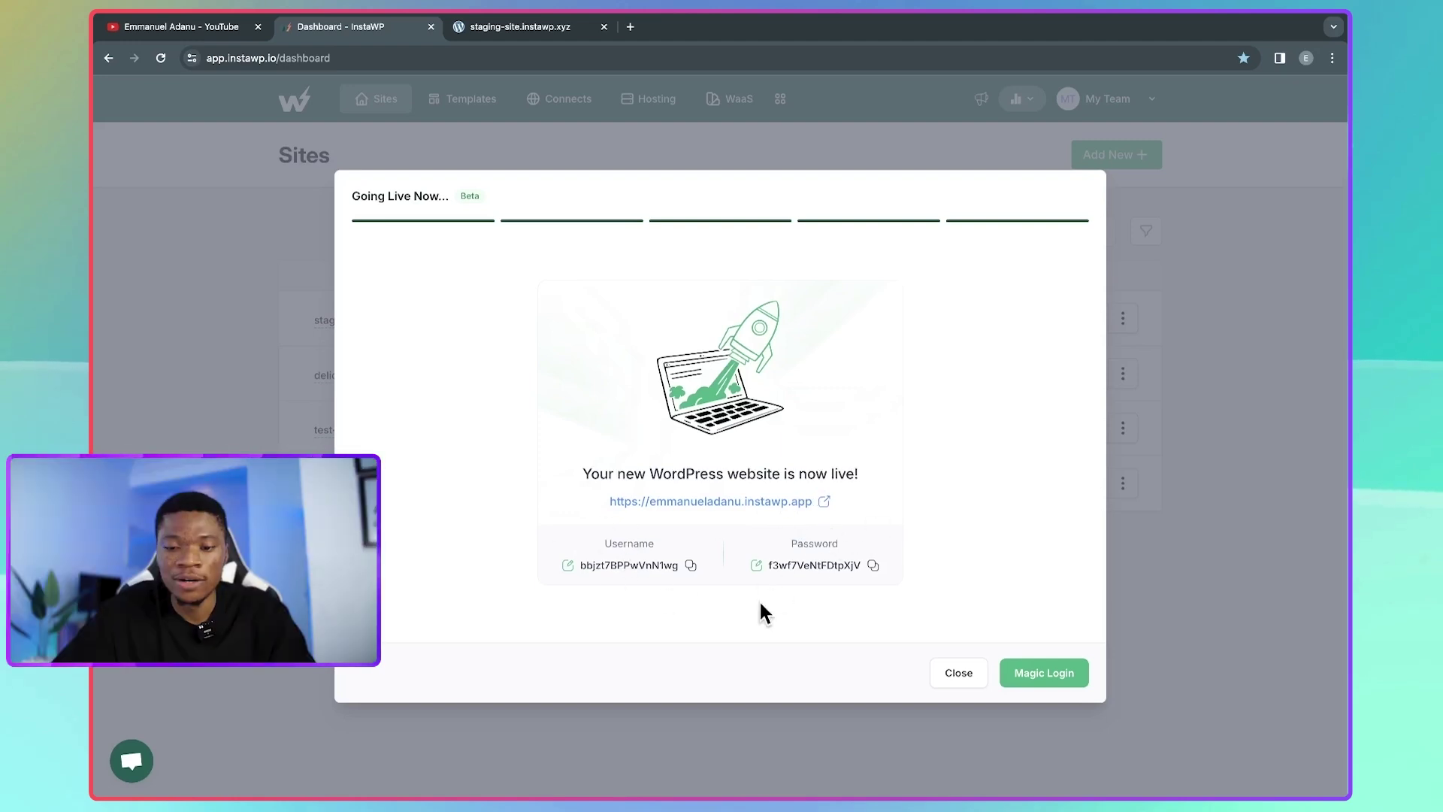
- Magic Login to the live site's WP admin, check its Plugins page, and return to InstaWP
click(1051, 673)
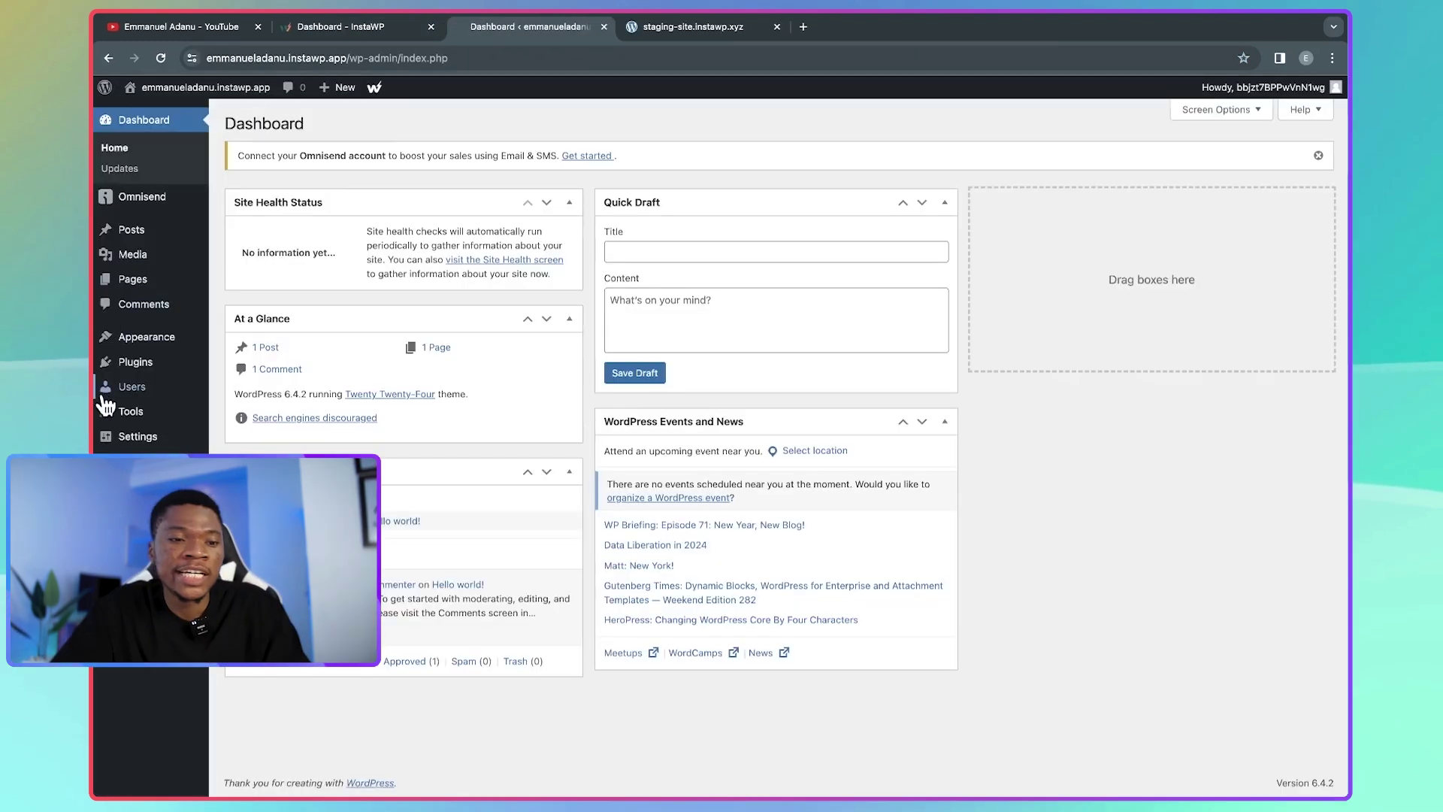
mouse_move(125, 369)
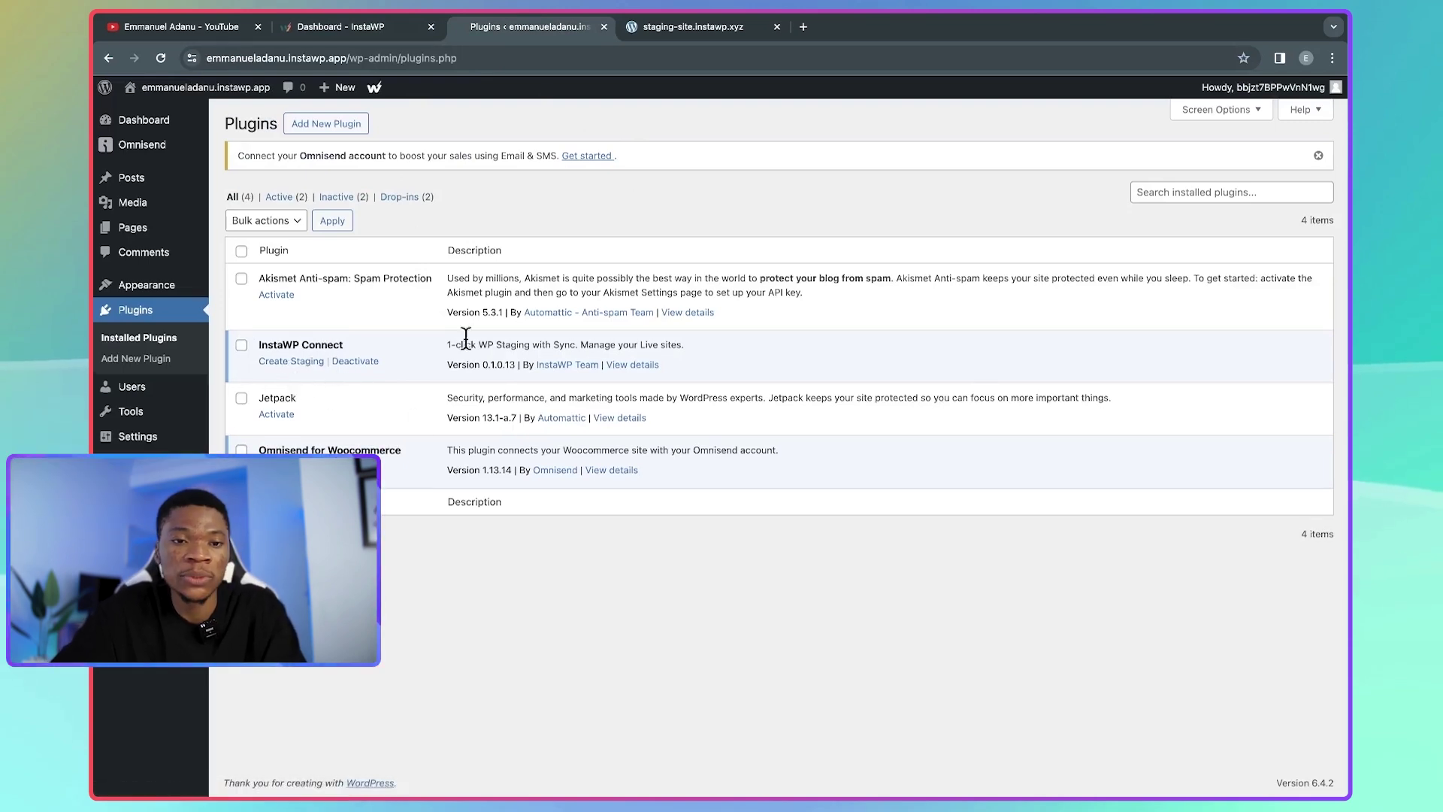
click(373, 30)
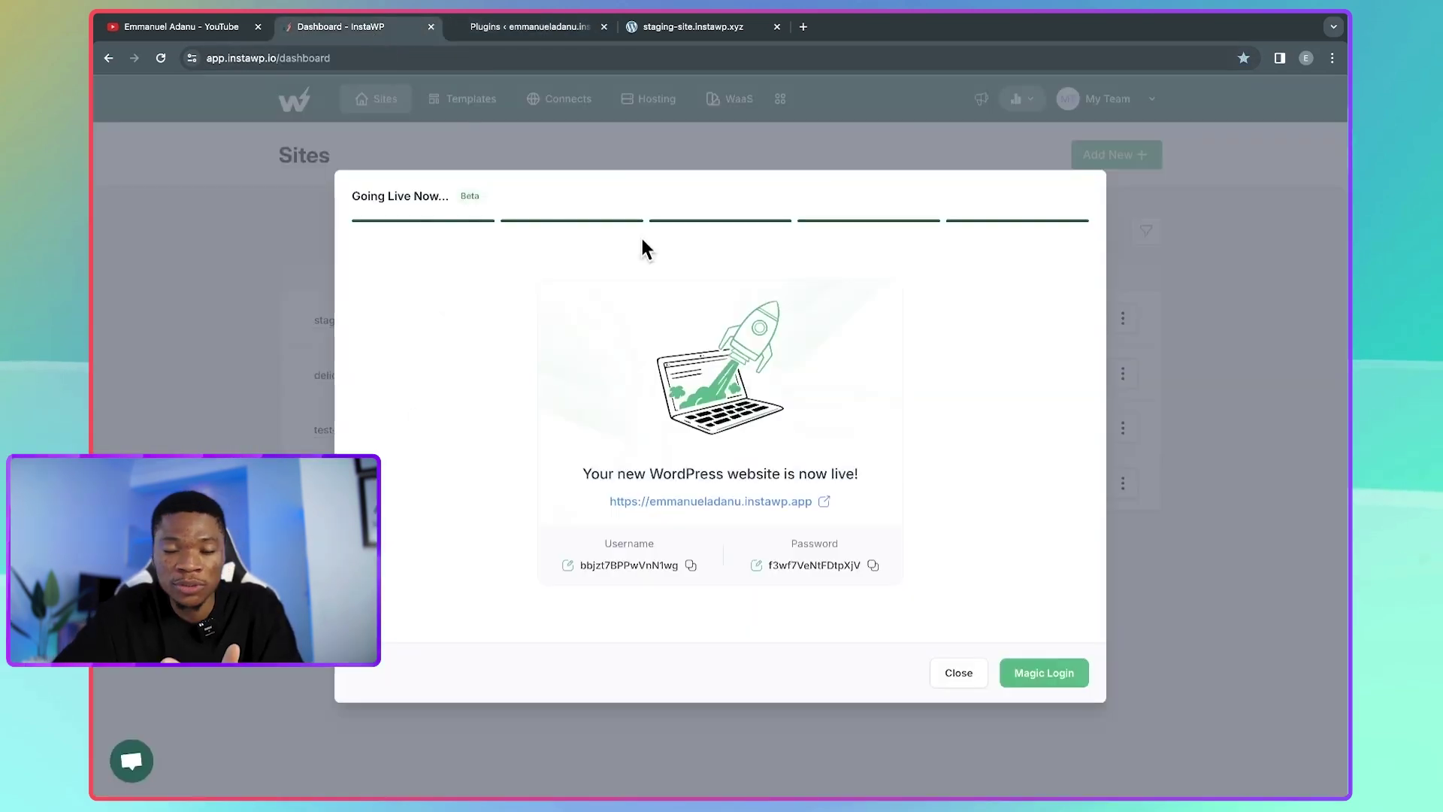
- Recheck the live site's plugins tab, then close the Going Live Now dialog on the dashboard
click(532, 27)
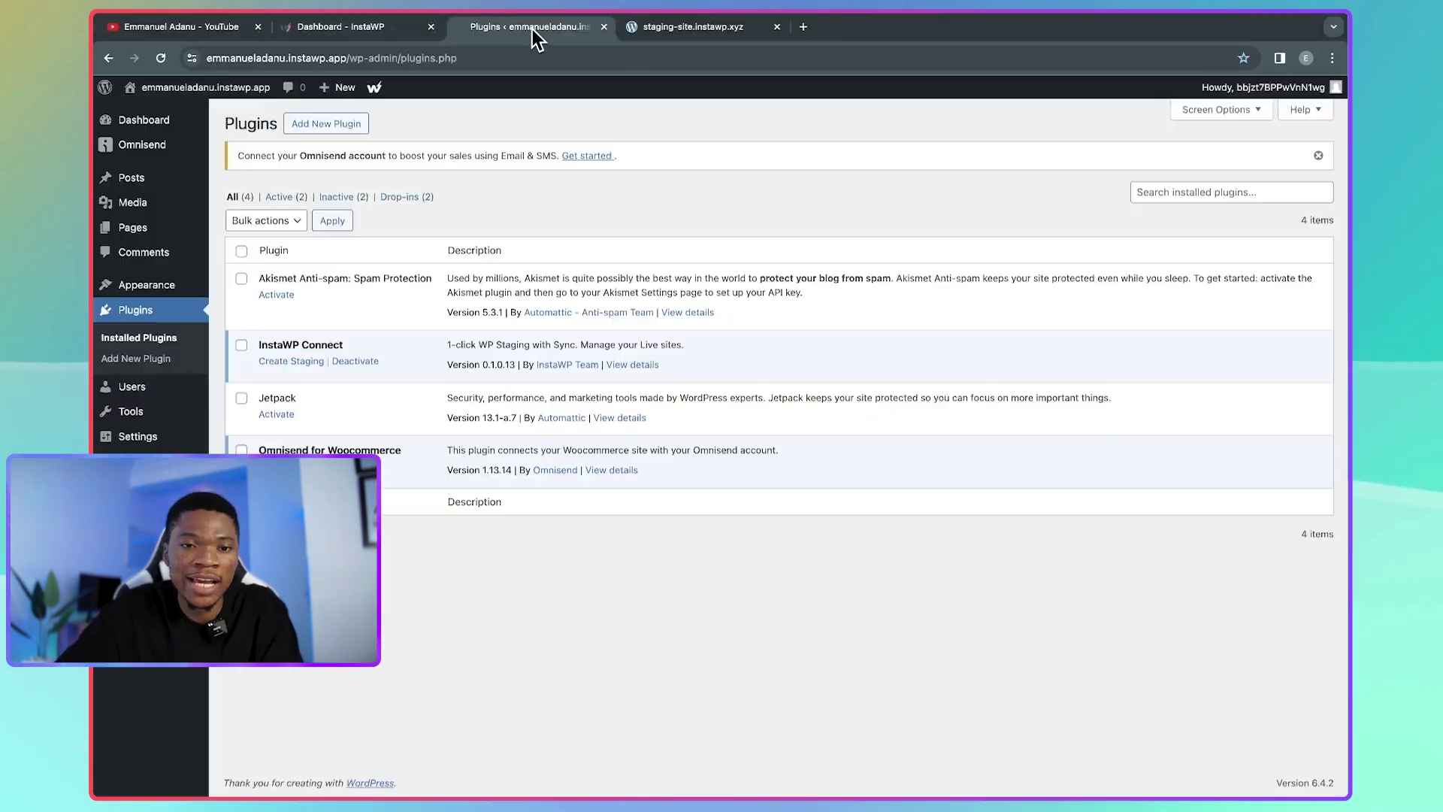
click(370, 28)
click(954, 674)
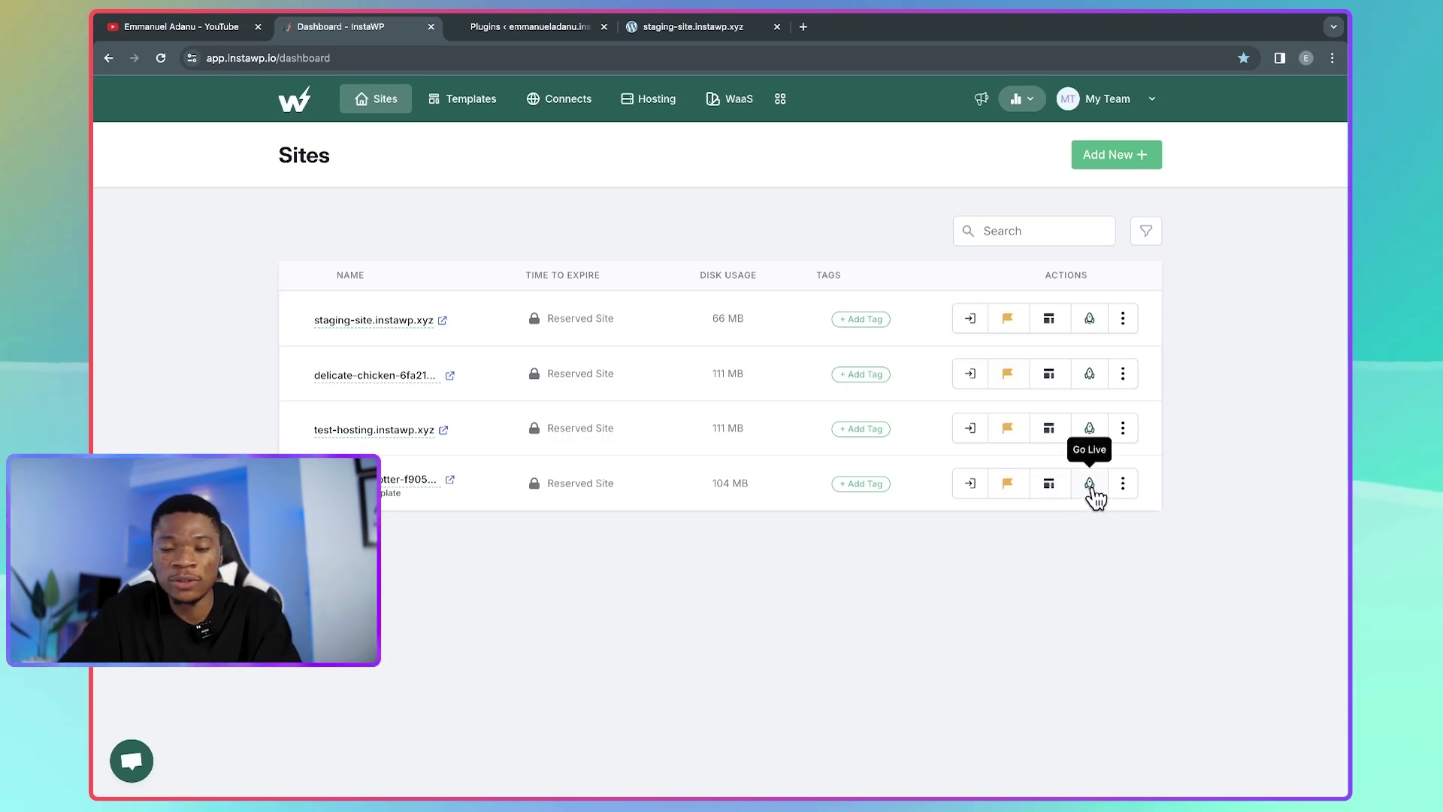
- Show the Hosting page's live sites list, dismissing the New Site dialog without creating anything
click(654, 102)
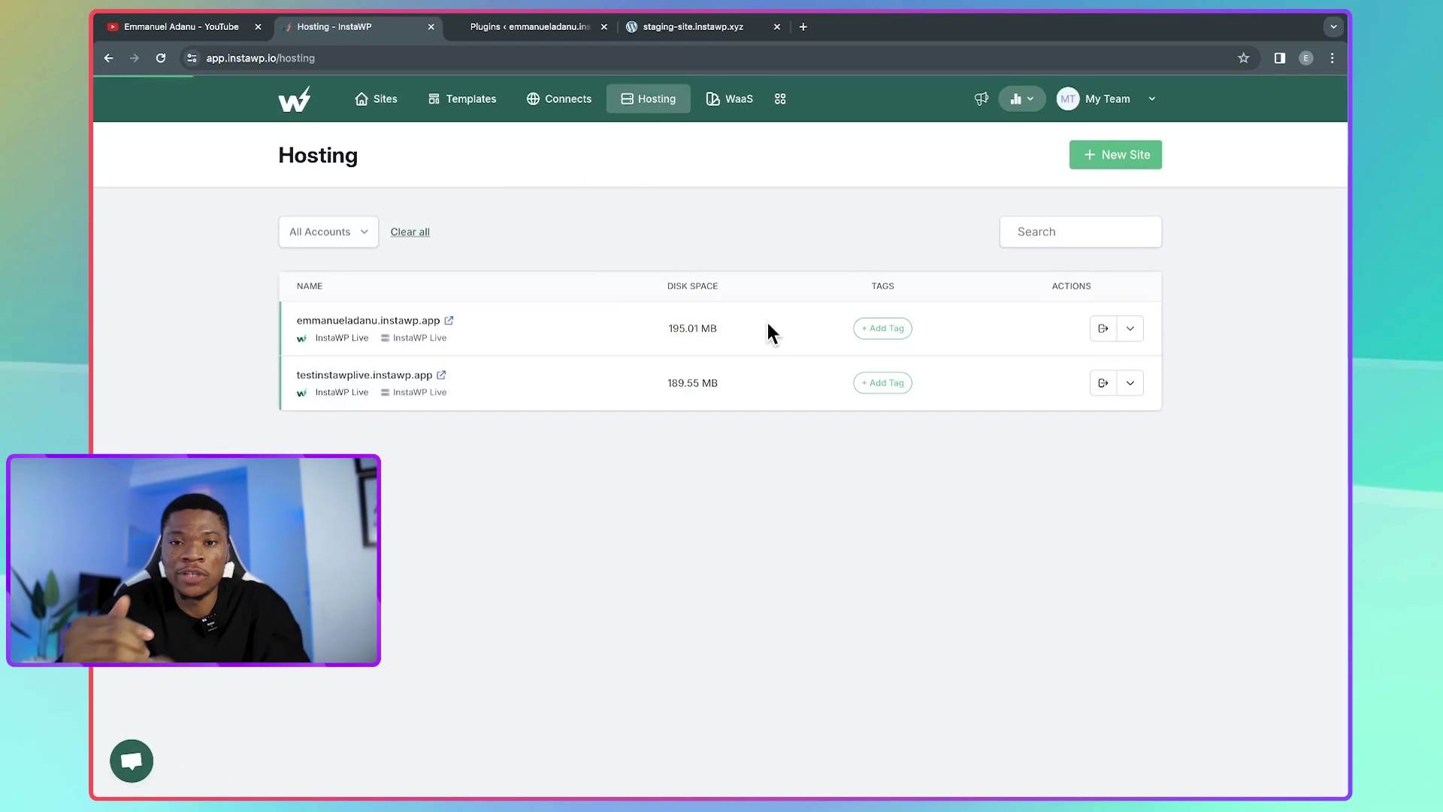
click(1123, 159)
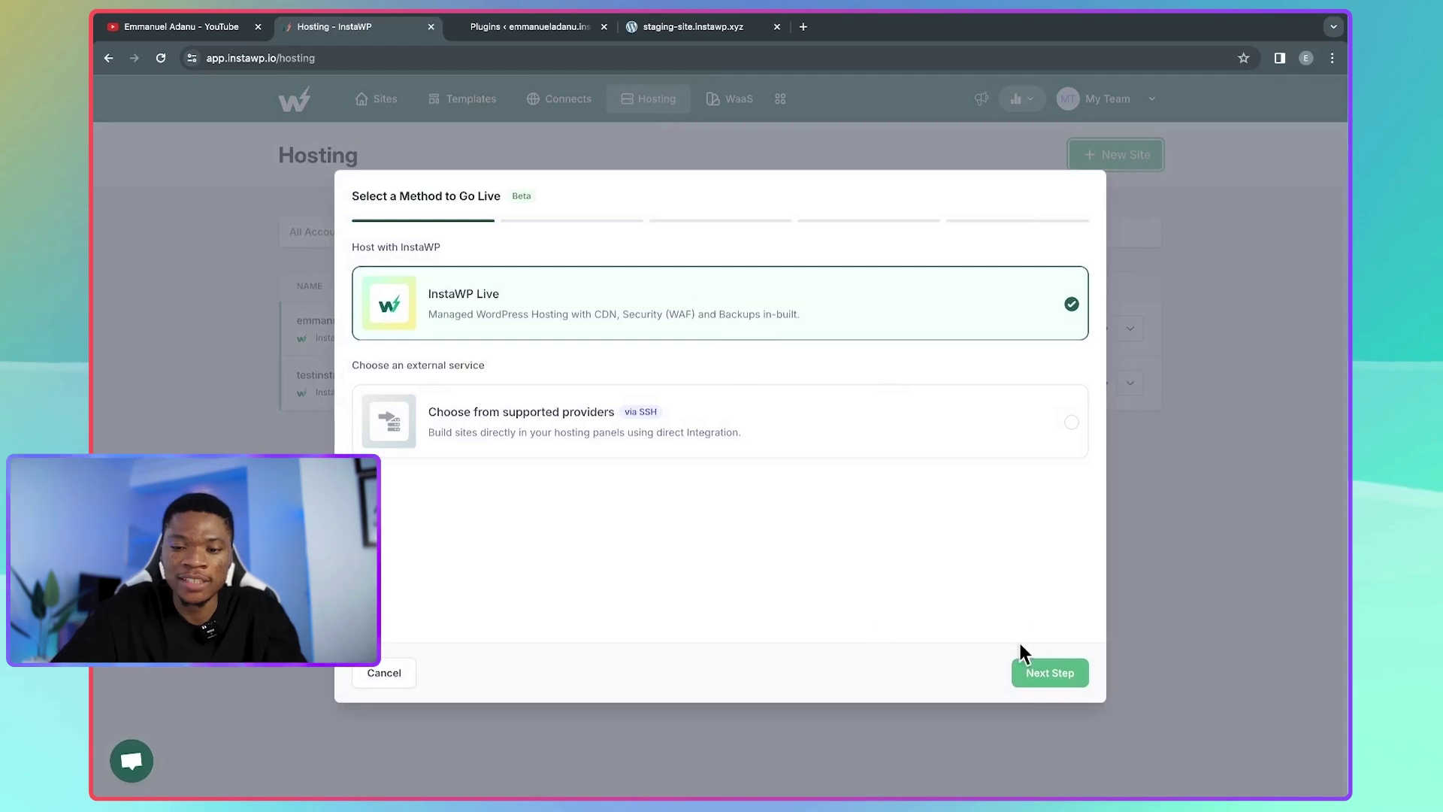
click(1177, 602)
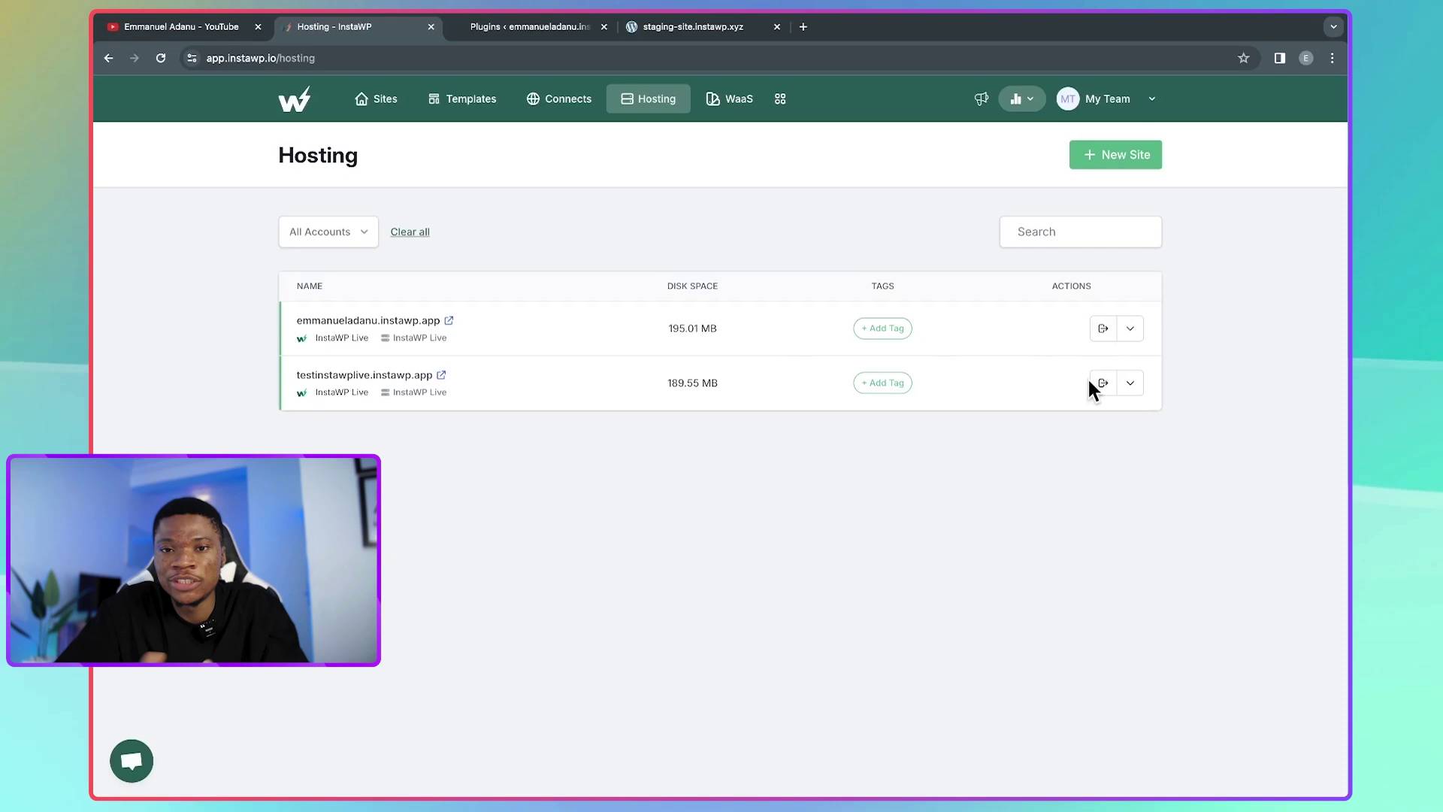
- Open the new live site's hosting dashboard through More Options in its actions menu
click(1129, 328)
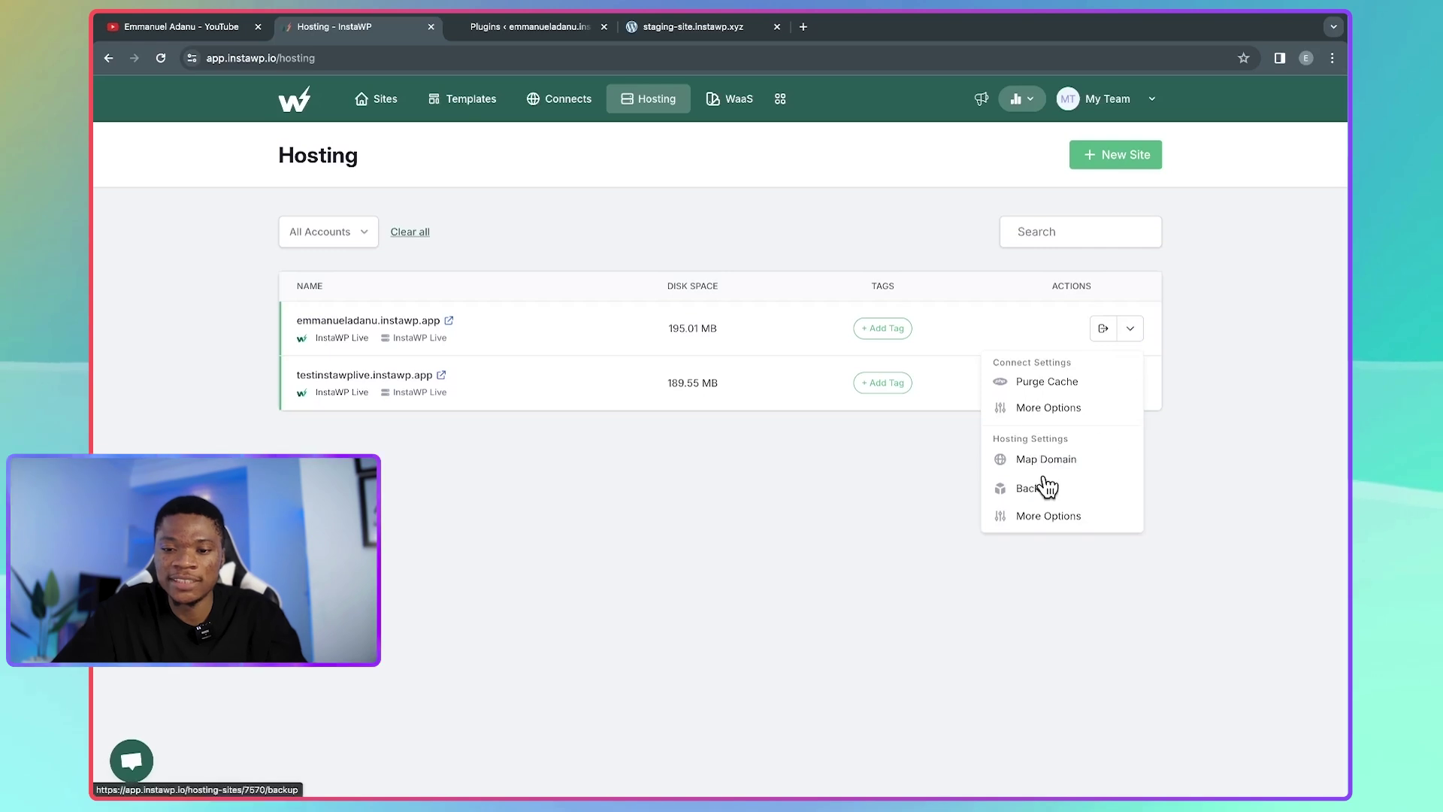
click(1057, 521)
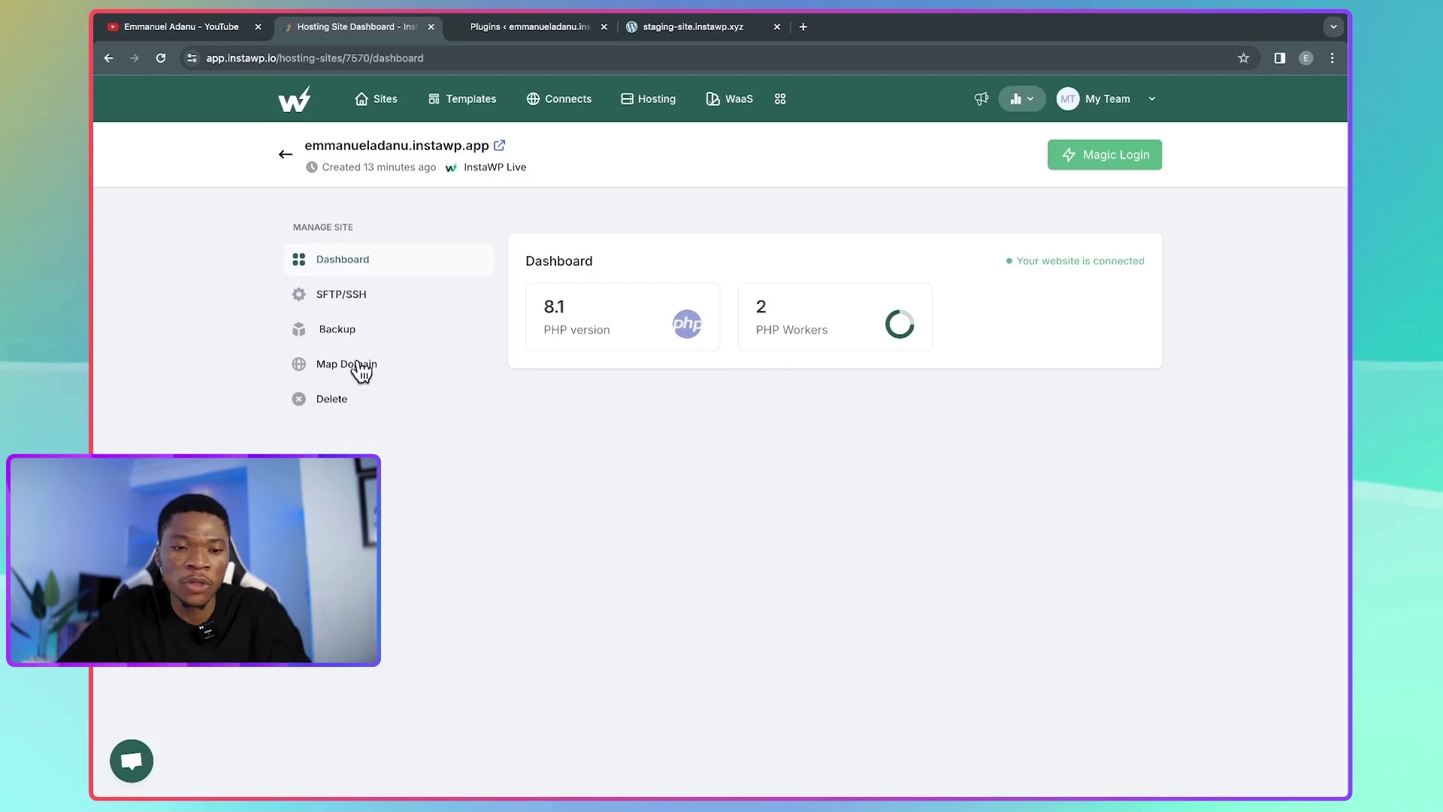
- Enter codewithemmanuel.com as the domain to map and copy A-record IP 192.0.79.156
click(339, 374)
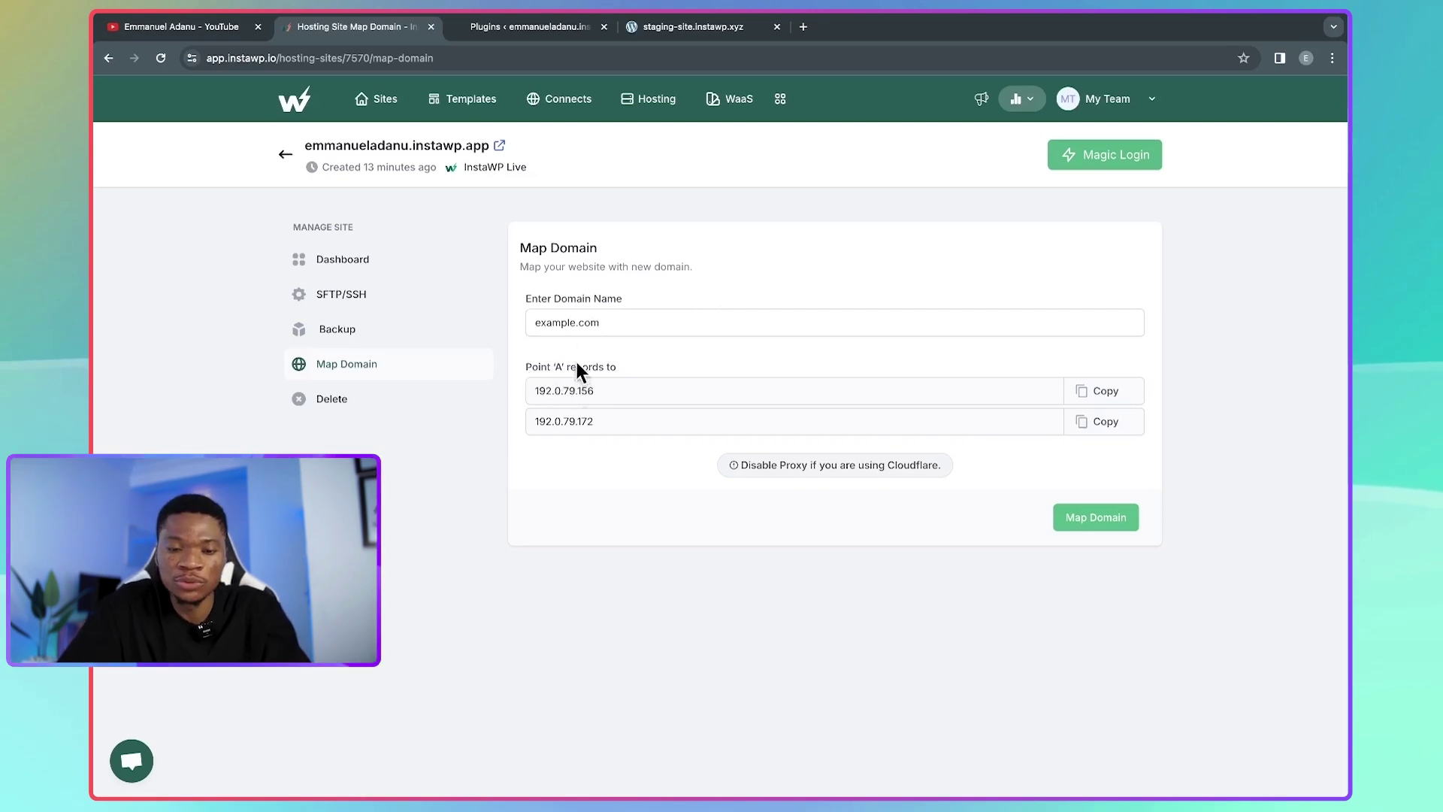
click(534, 316)
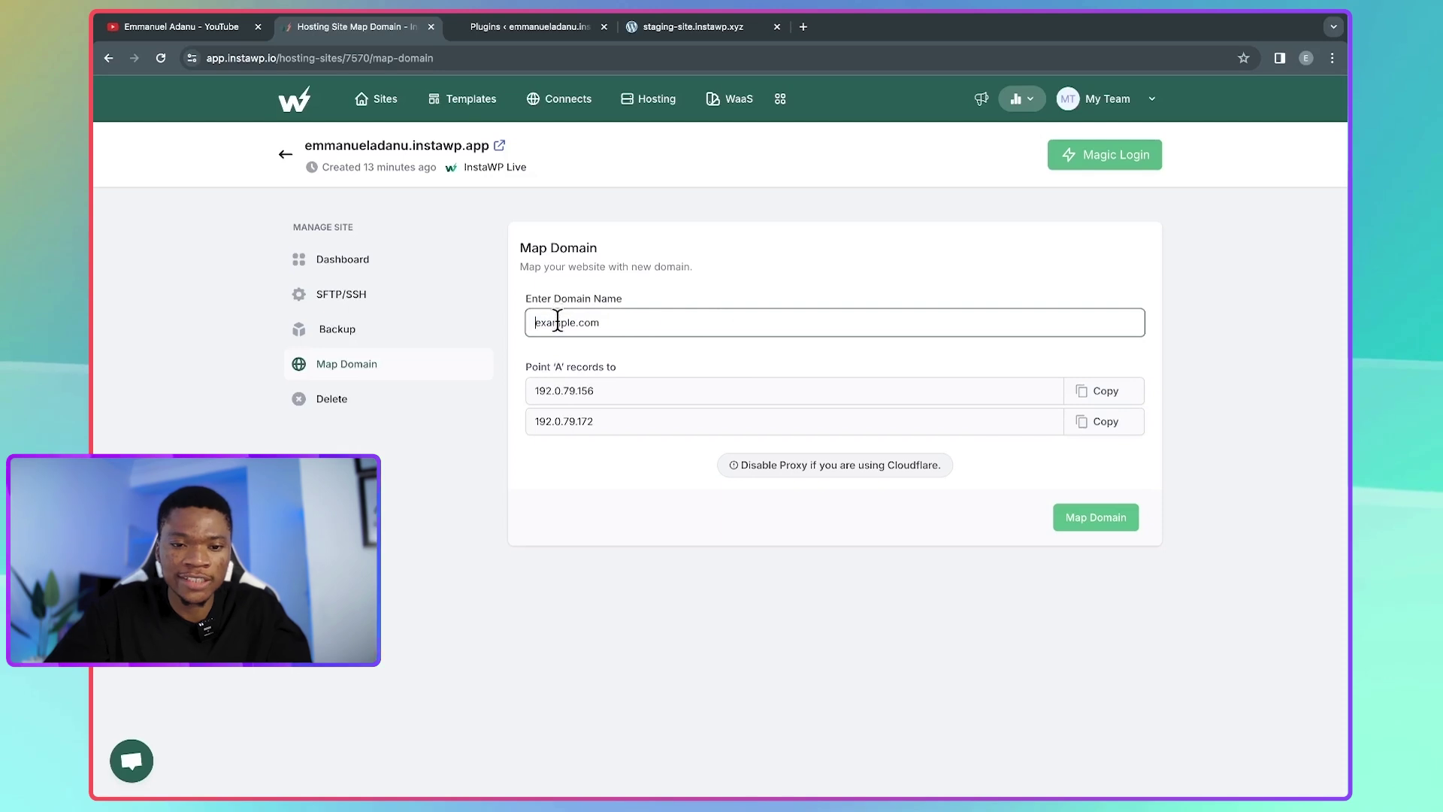
click(647, 337)
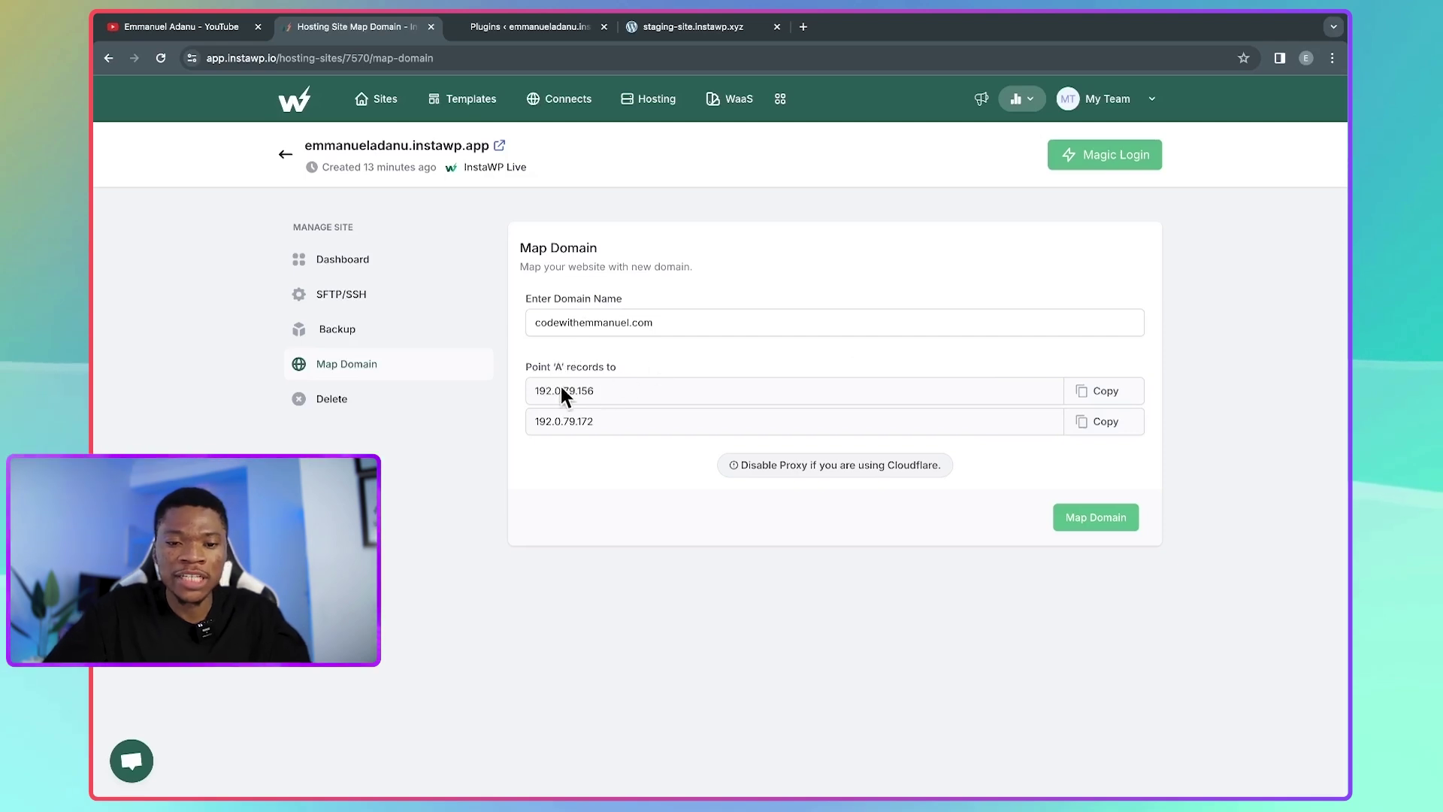
click(1102, 392)
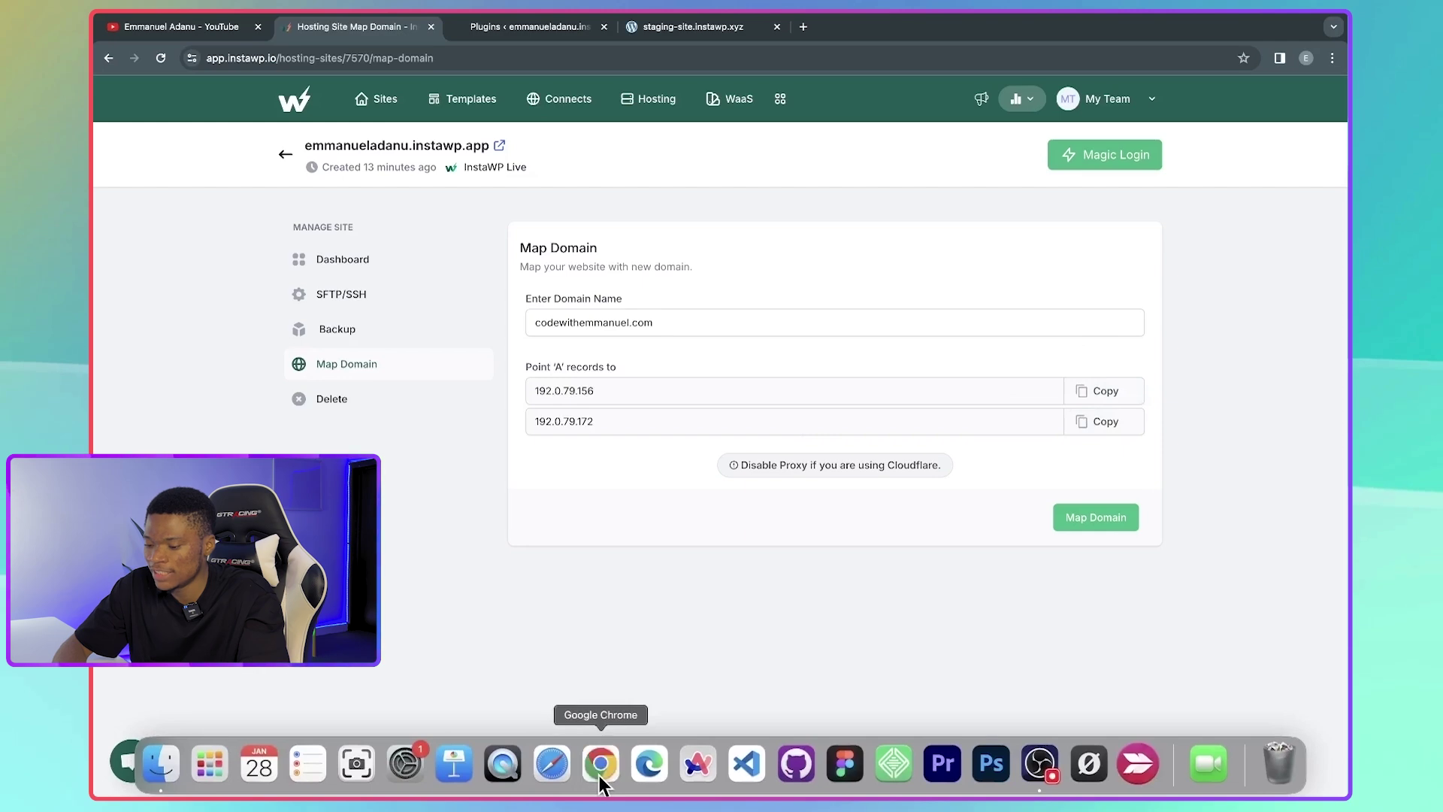
- Add a Hostinger A record for @ pointing to 192.0.79.156 with TTL 300
click(598, 774)
scroll(543, 299, down, 4)
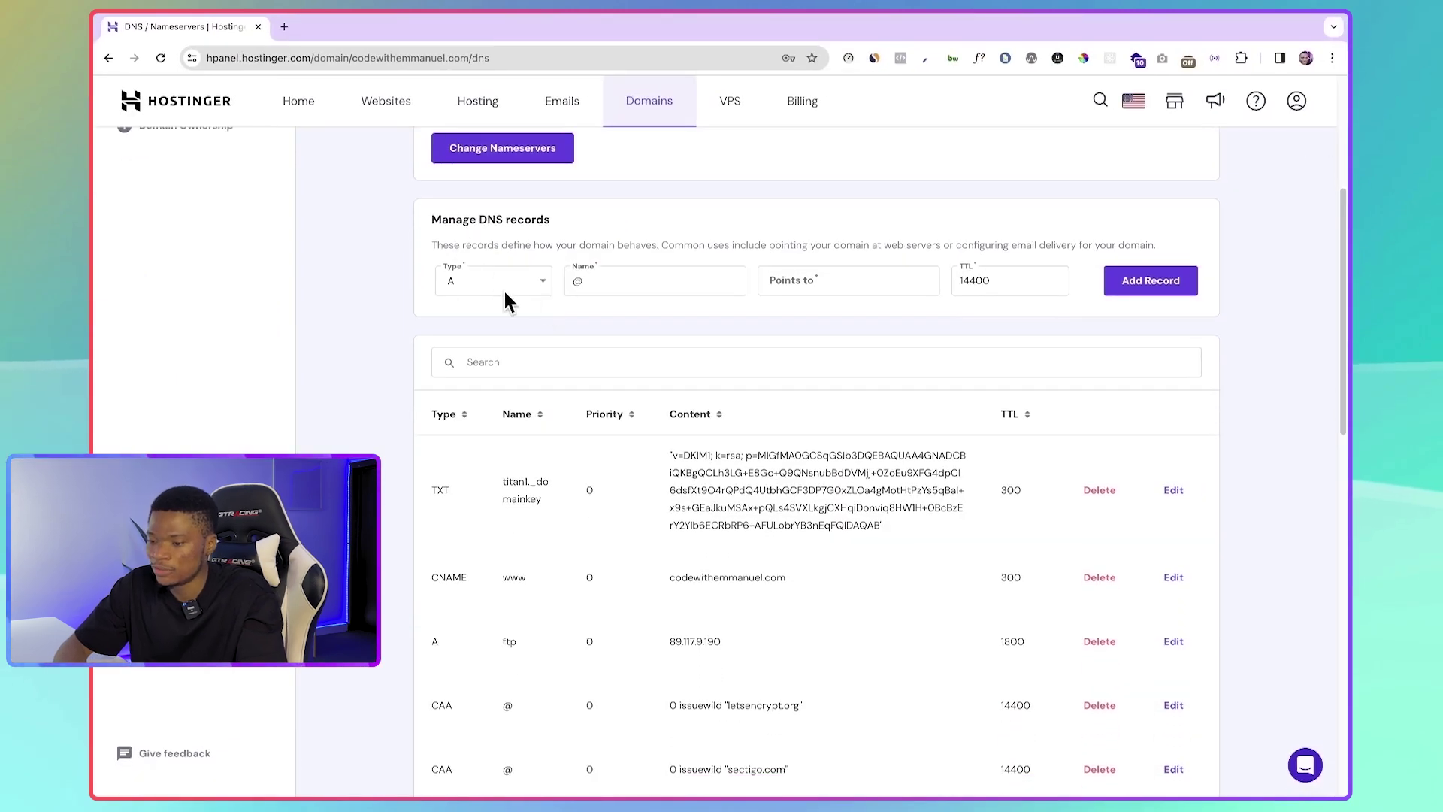
click(520, 281)
click(499, 312)
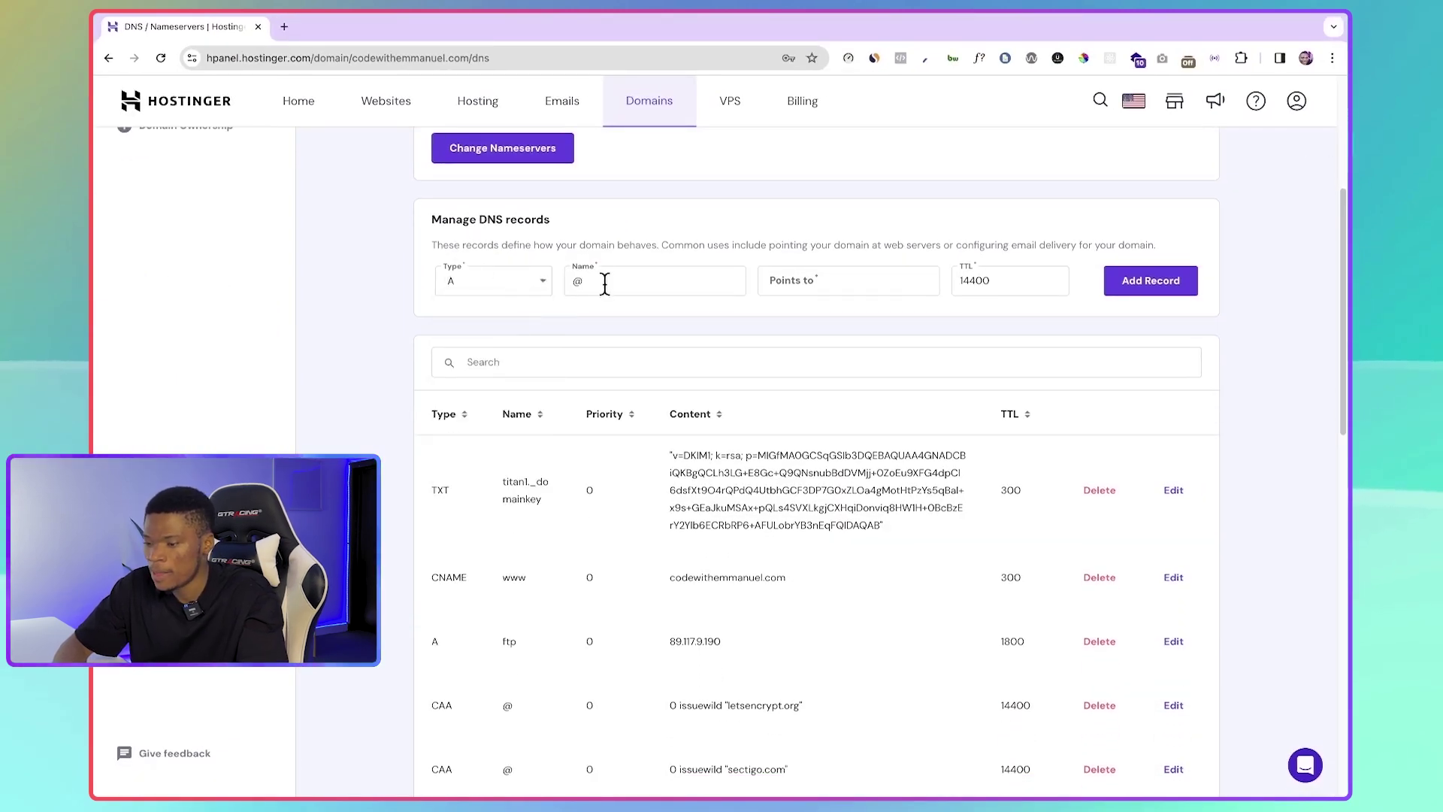
click(806, 280)
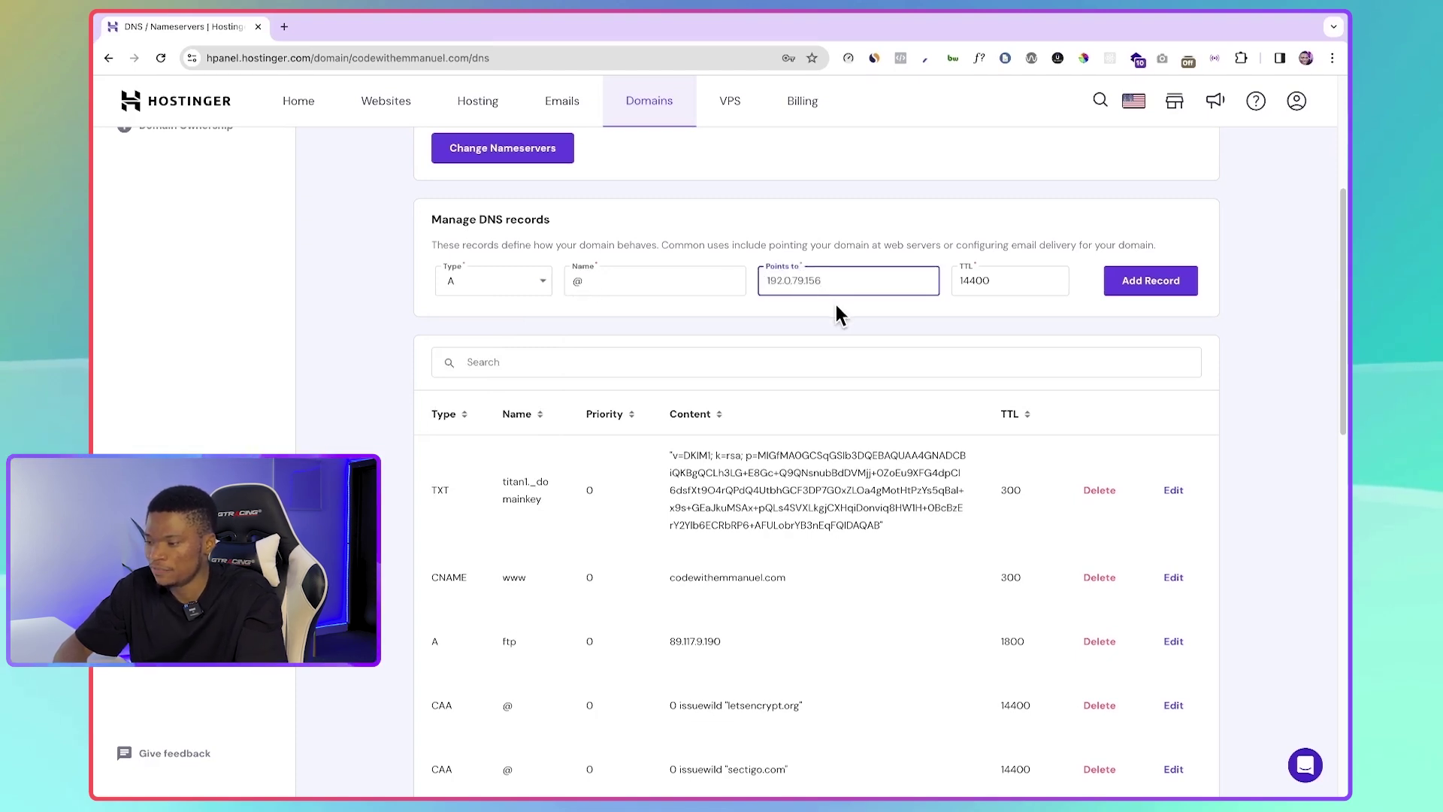
key(Tab)
scroll(902, 338, up, 2)
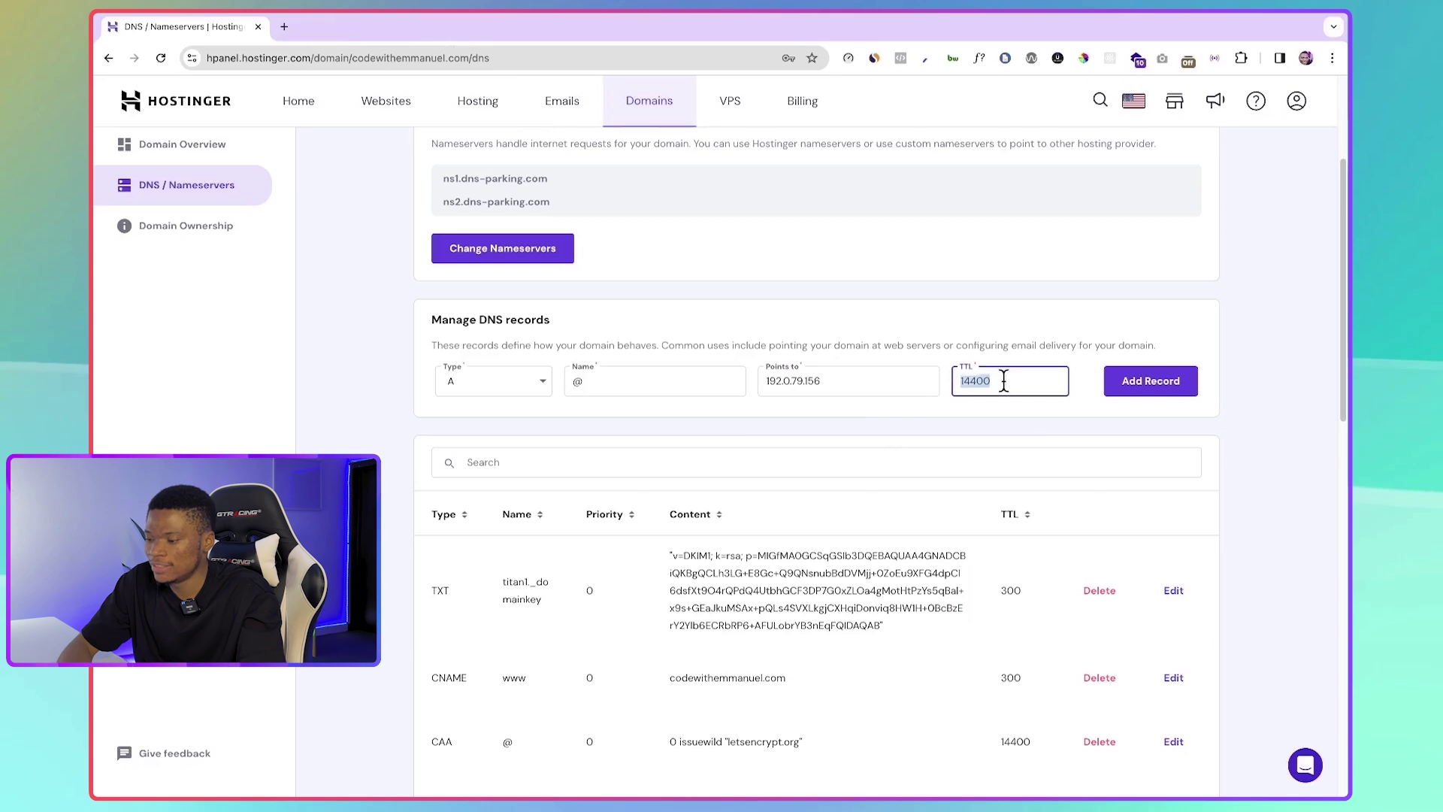
text(3)
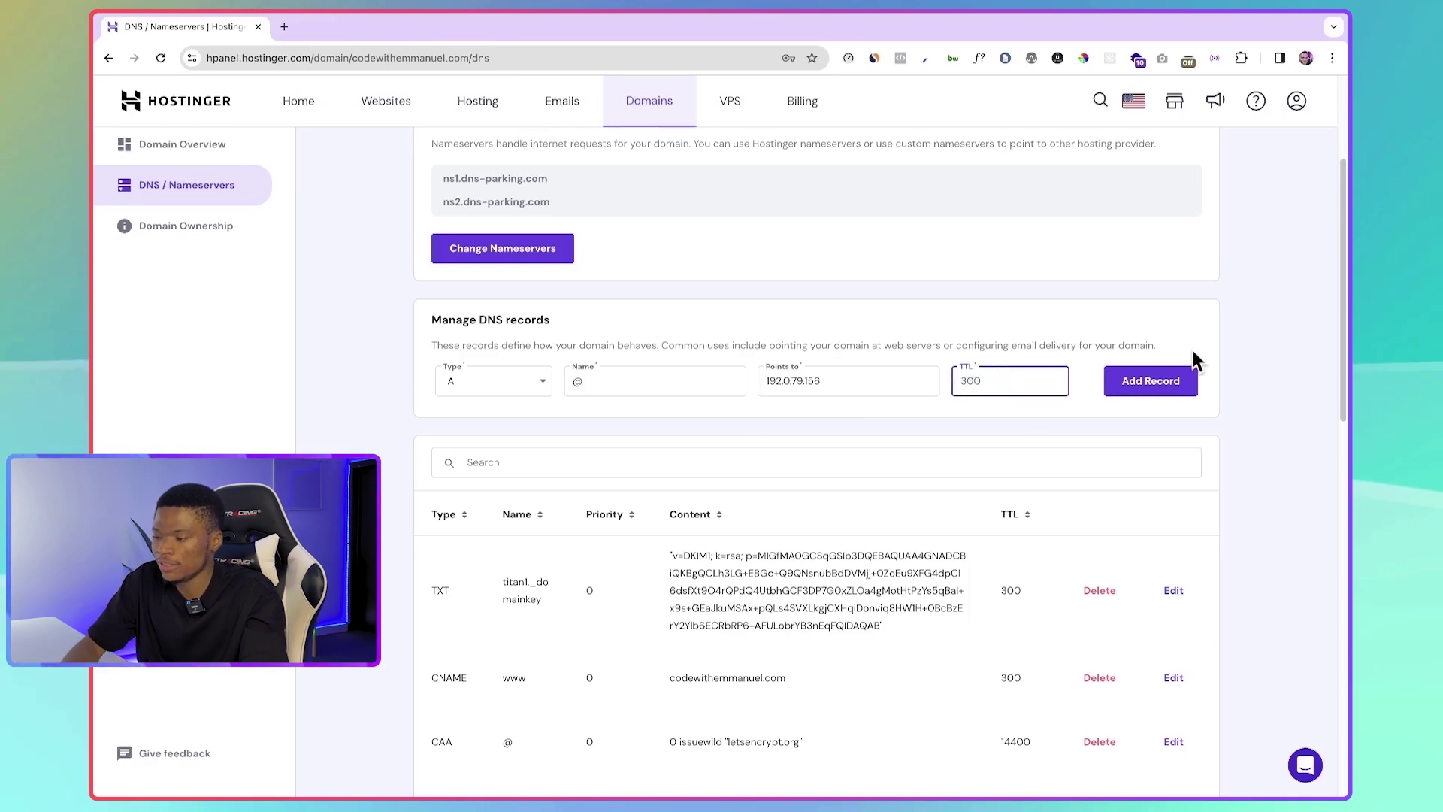
click(1184, 335)
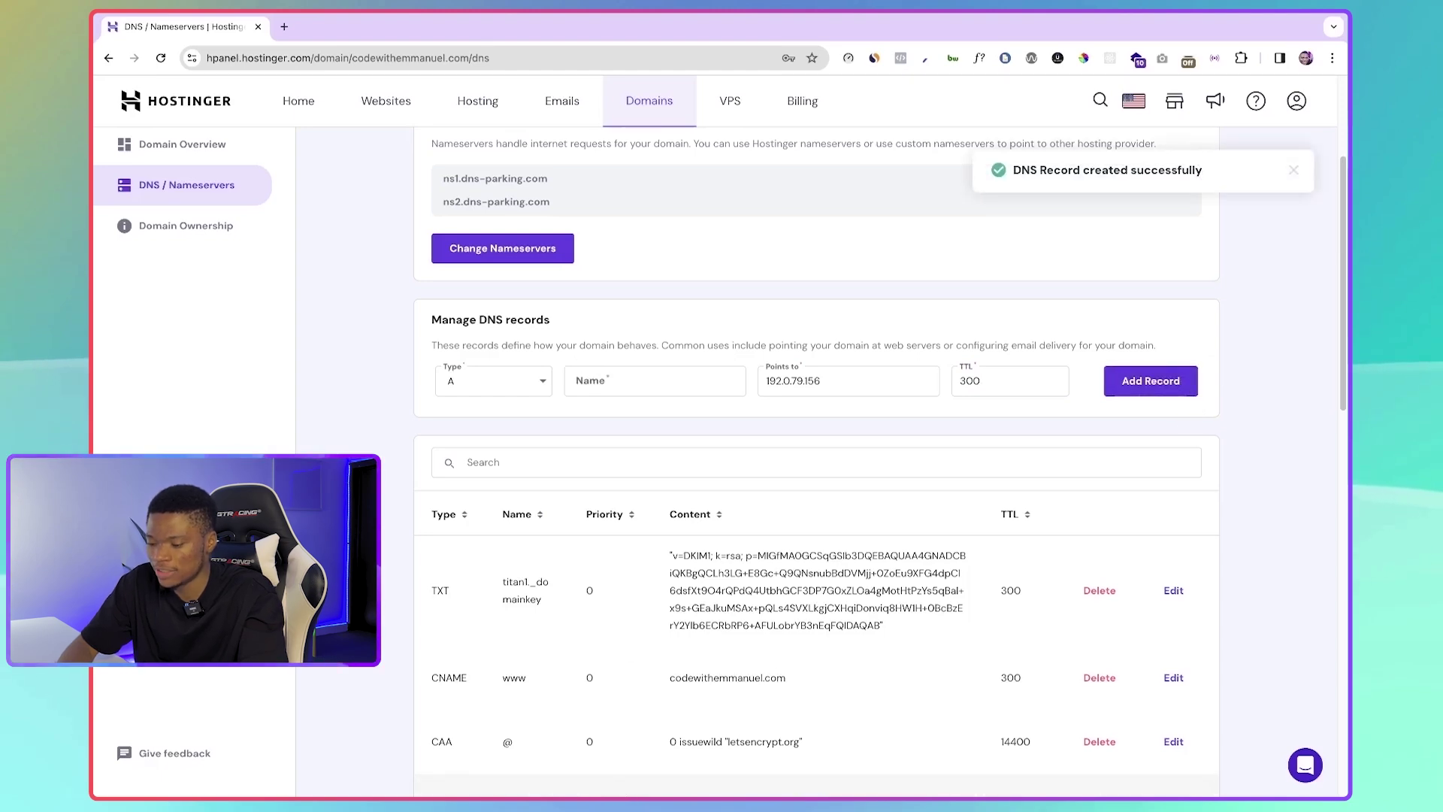
- Copy the second A-record IP, 192.0.79.172, from InstaWP's domain-mapping page
click(594, 770)
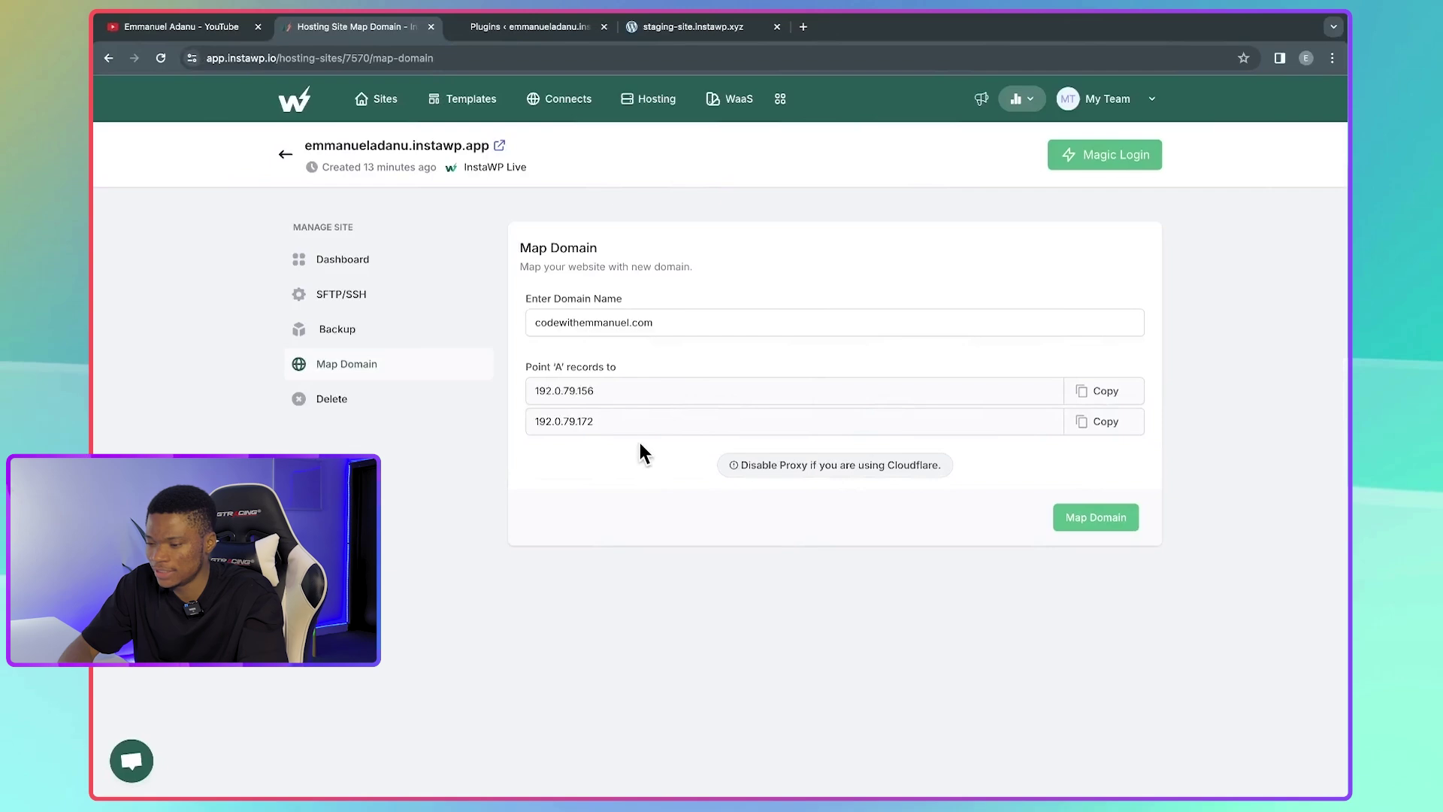
click(1102, 422)
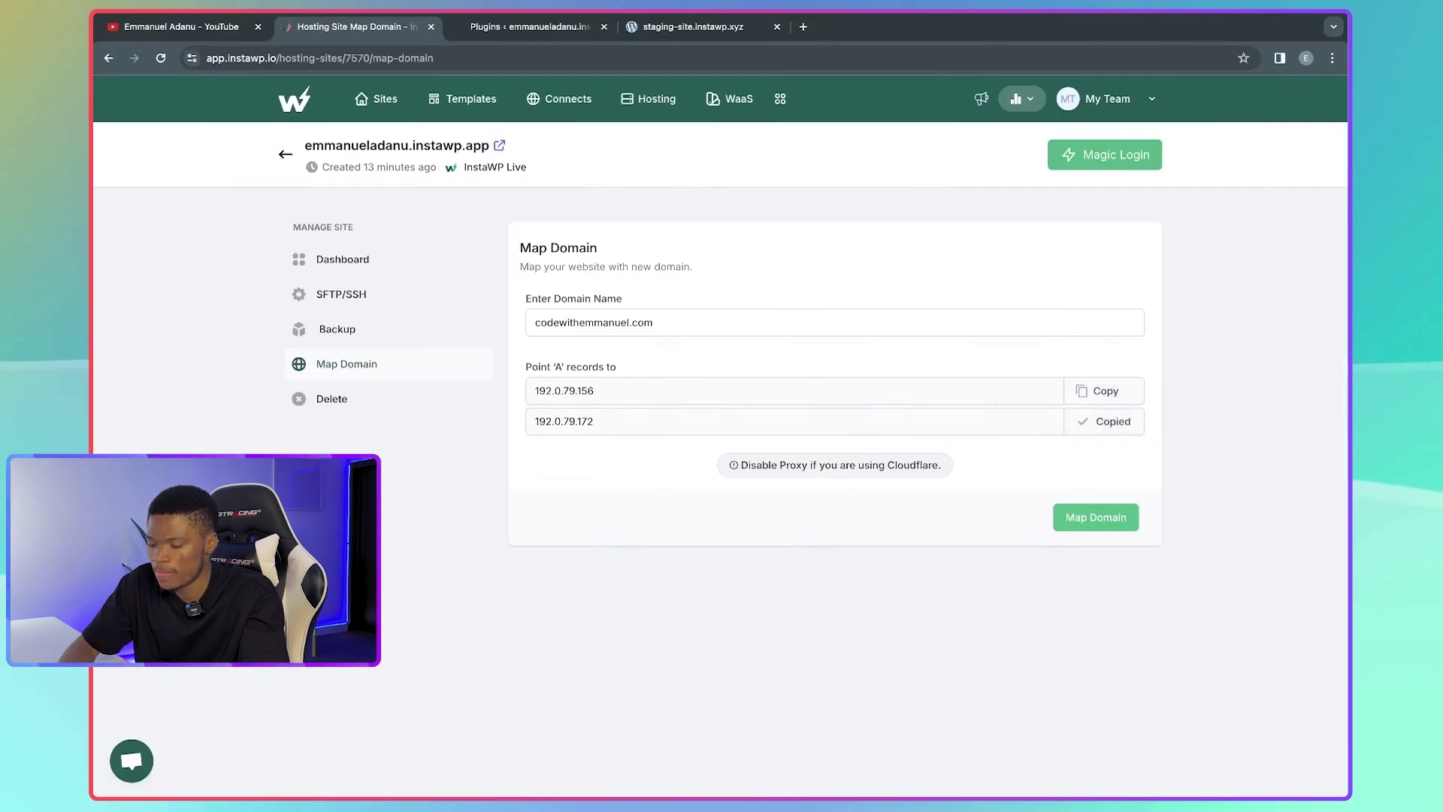
mouse_move(597, 791)
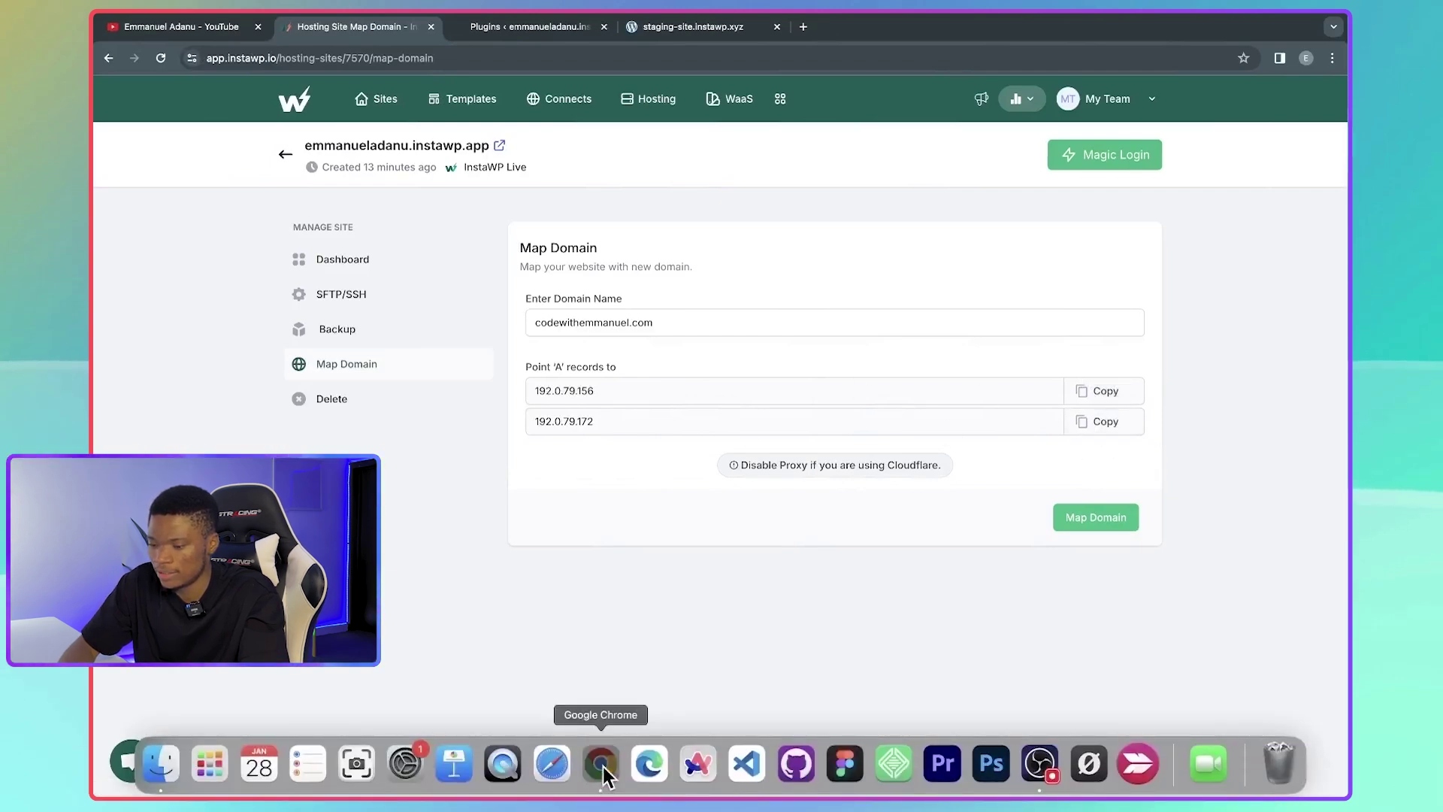
click(602, 766)
- Add and confirm a second @ A record pointing to 192.0.79.172 with TTL 300
click(622, 385)
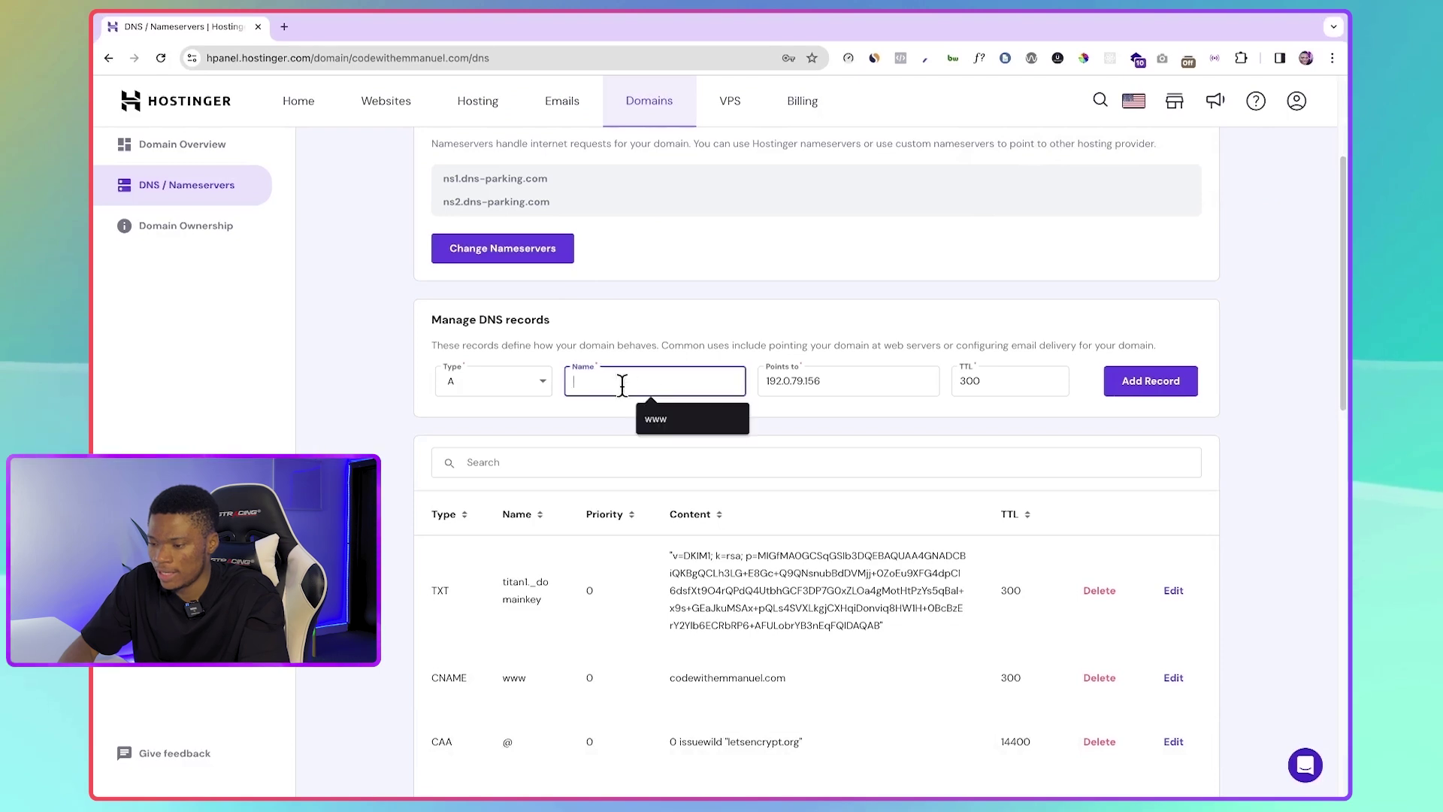
text(@)
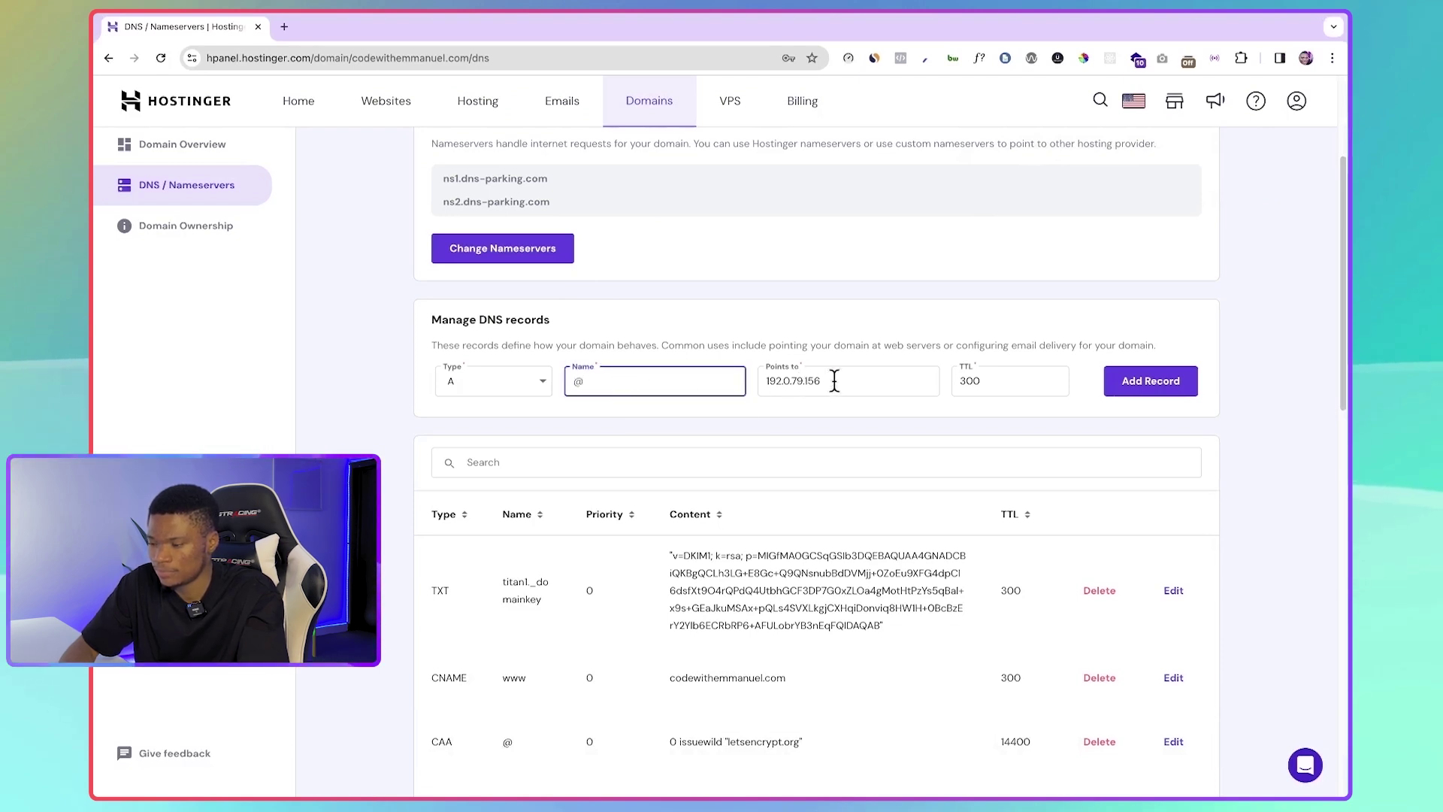
key(Tab)
key(ctrl+v)
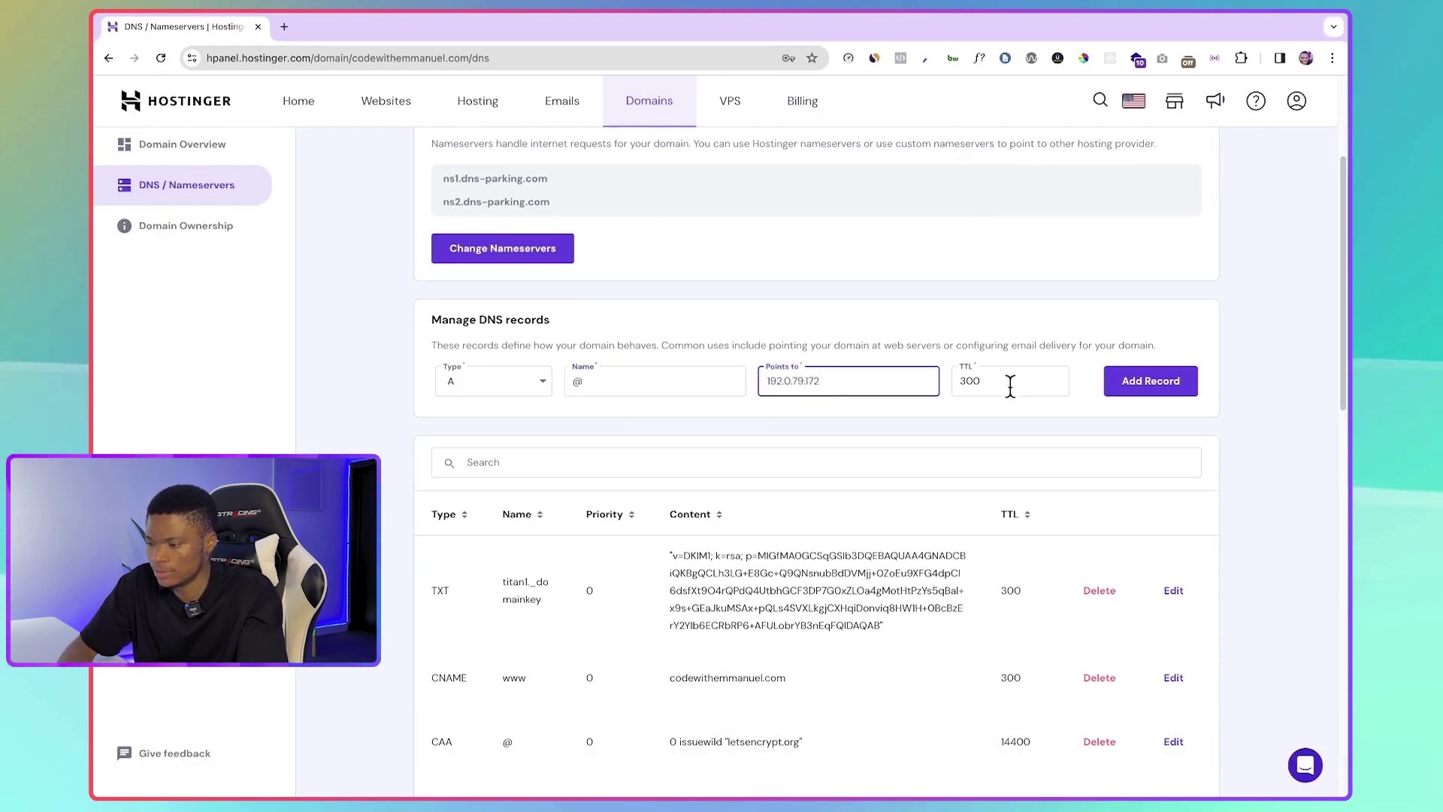
click(1151, 387)
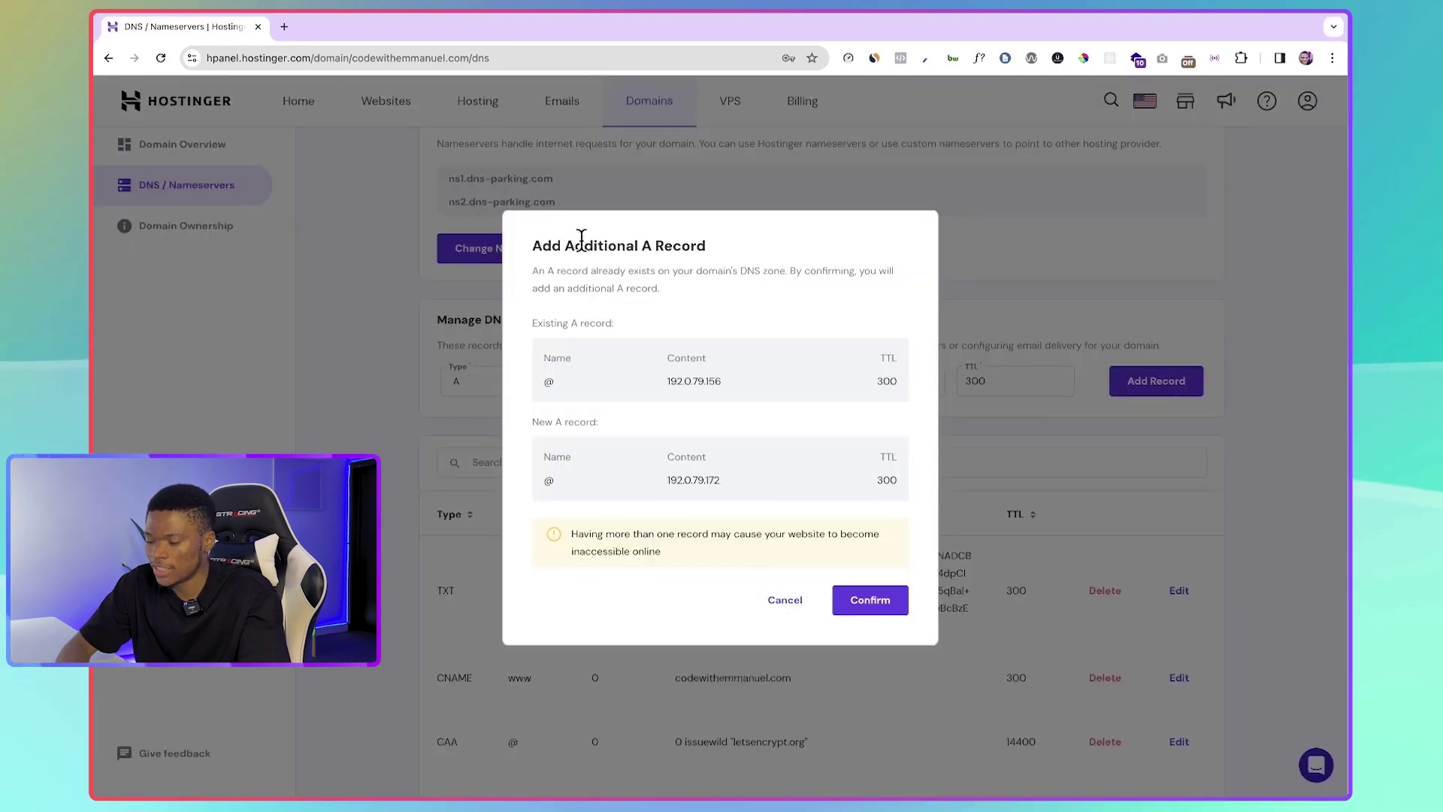
click(883, 601)
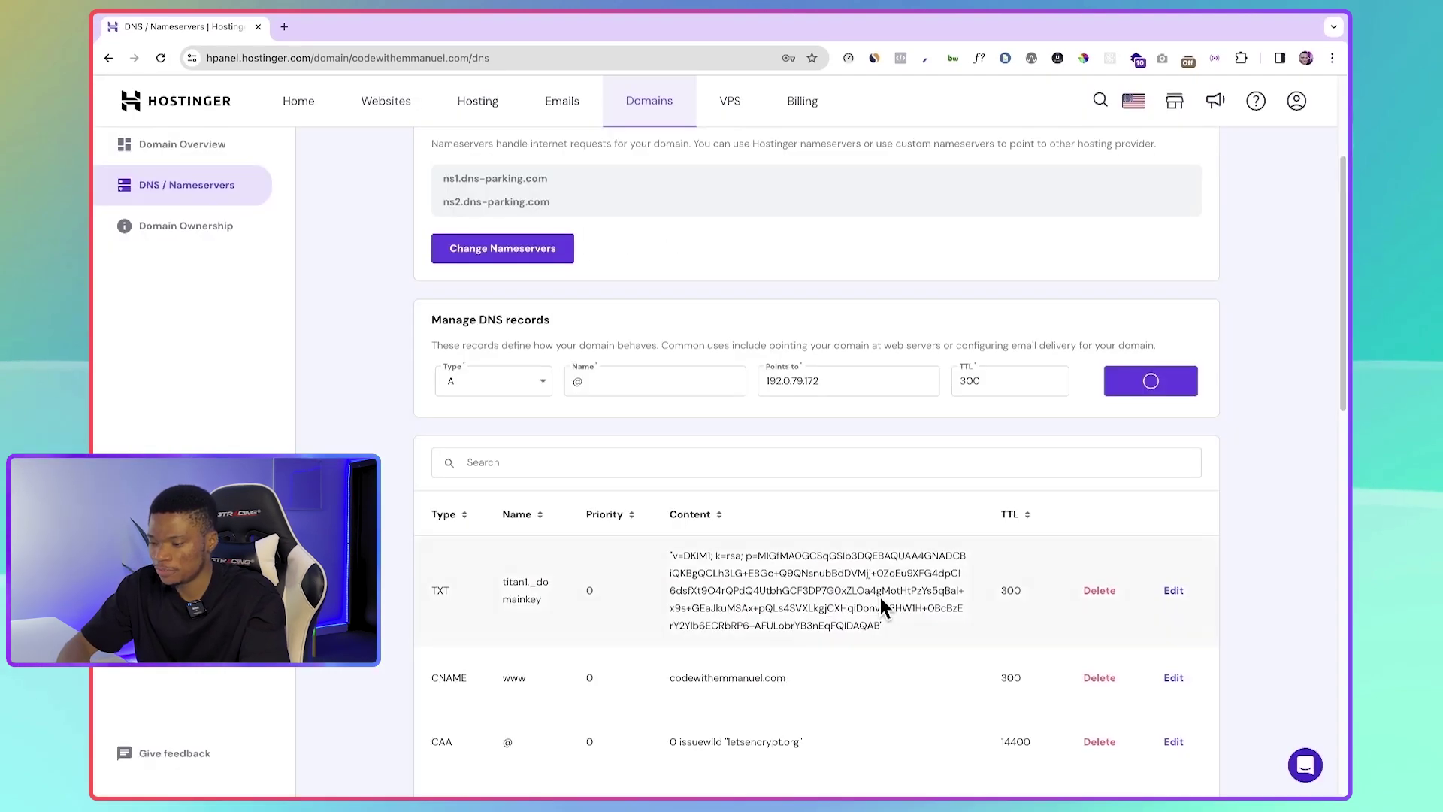
scroll(881, 598, down, 10)
scroll(881, 607, down, 5)
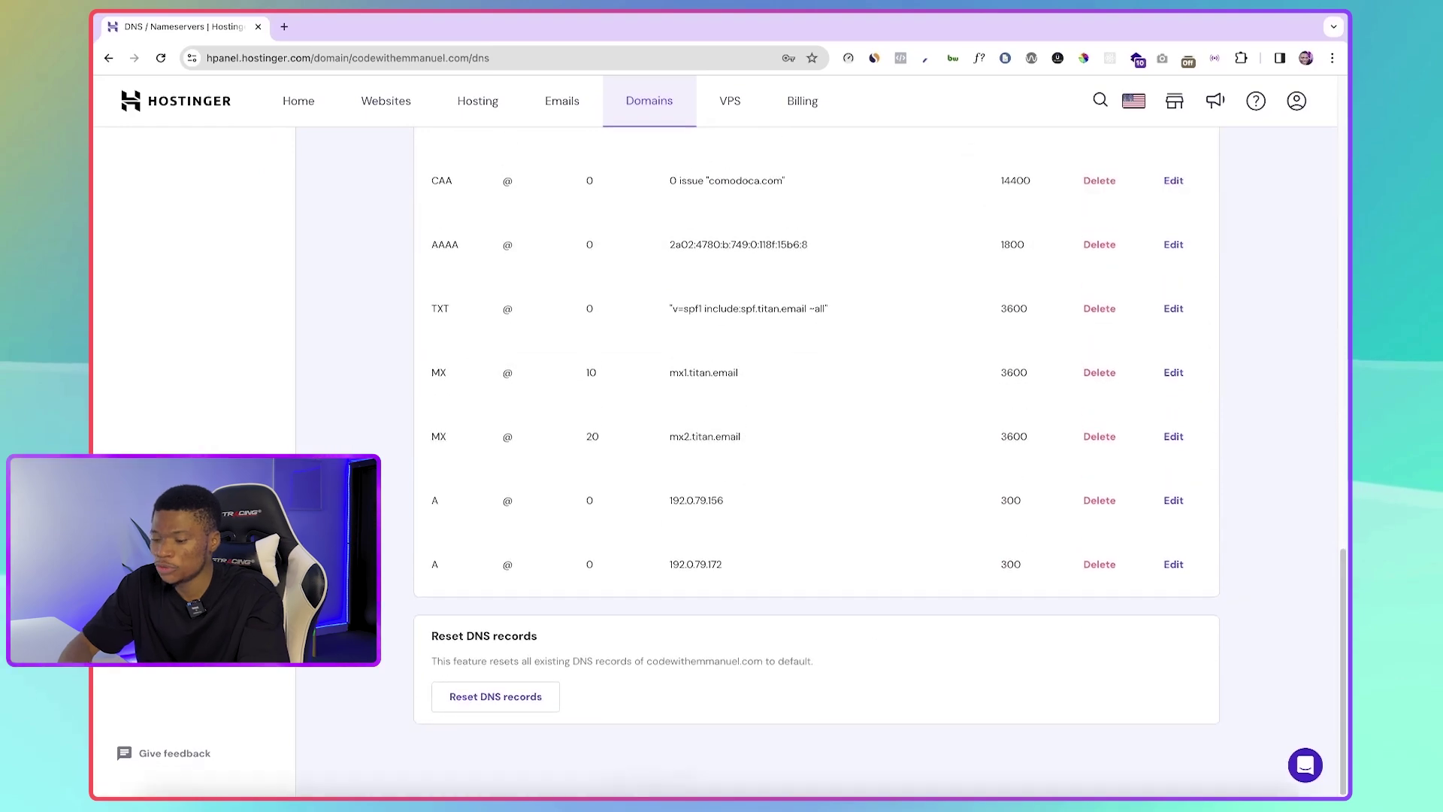
click(601, 768)
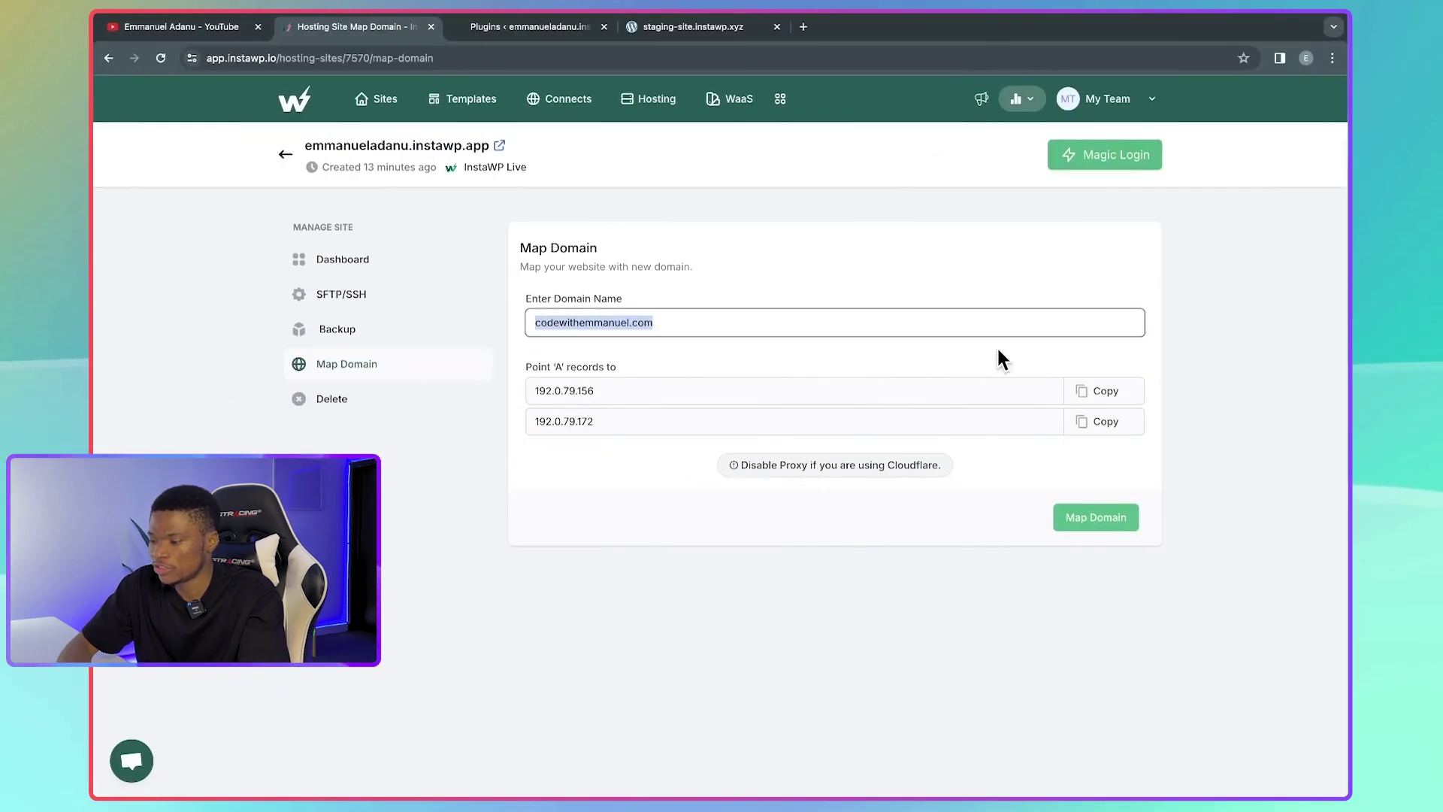
- Apply the mapping so the live site is titled codewithemmanuel.com with a Remove domain option
click(1225, 391)
click(1099, 526)
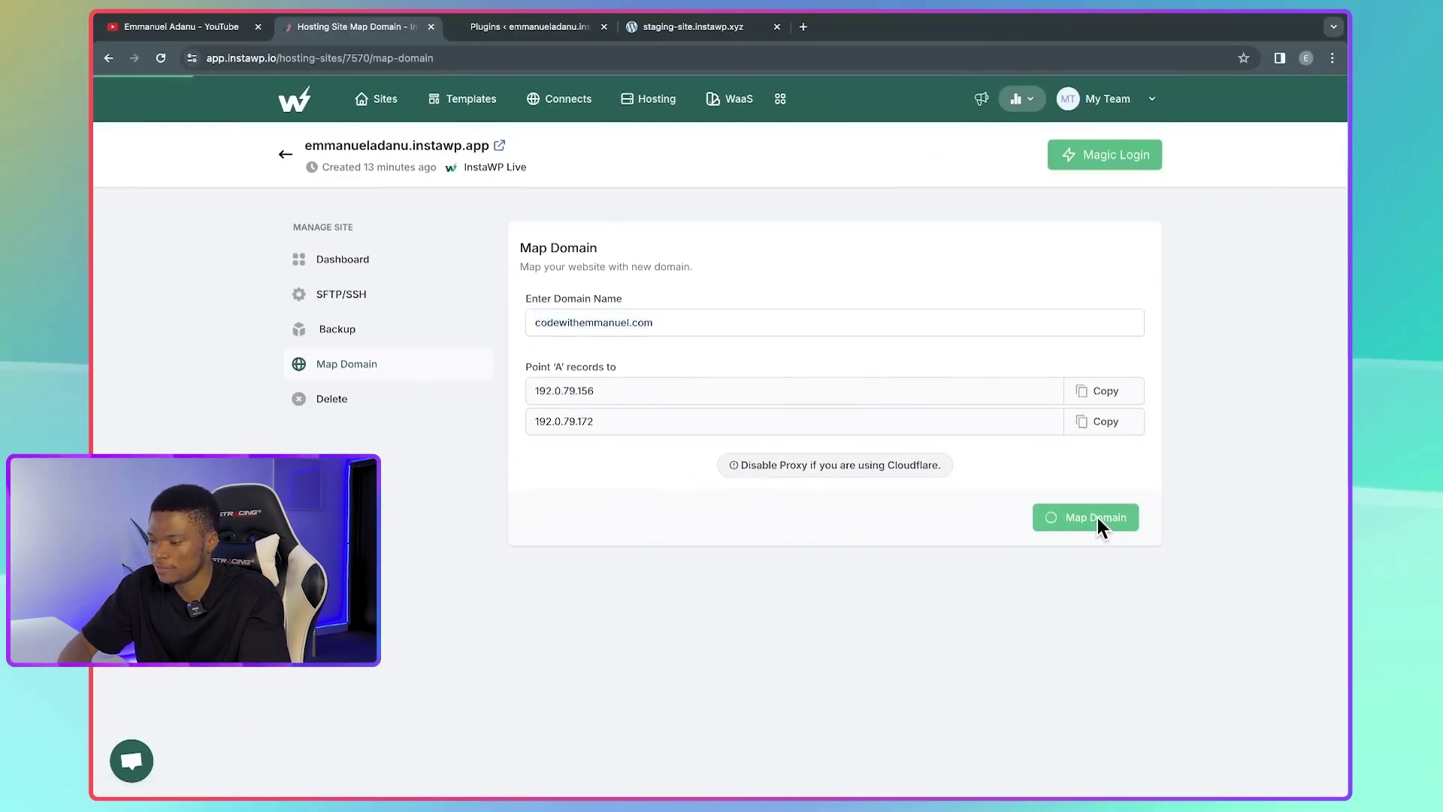
click(160, 58)
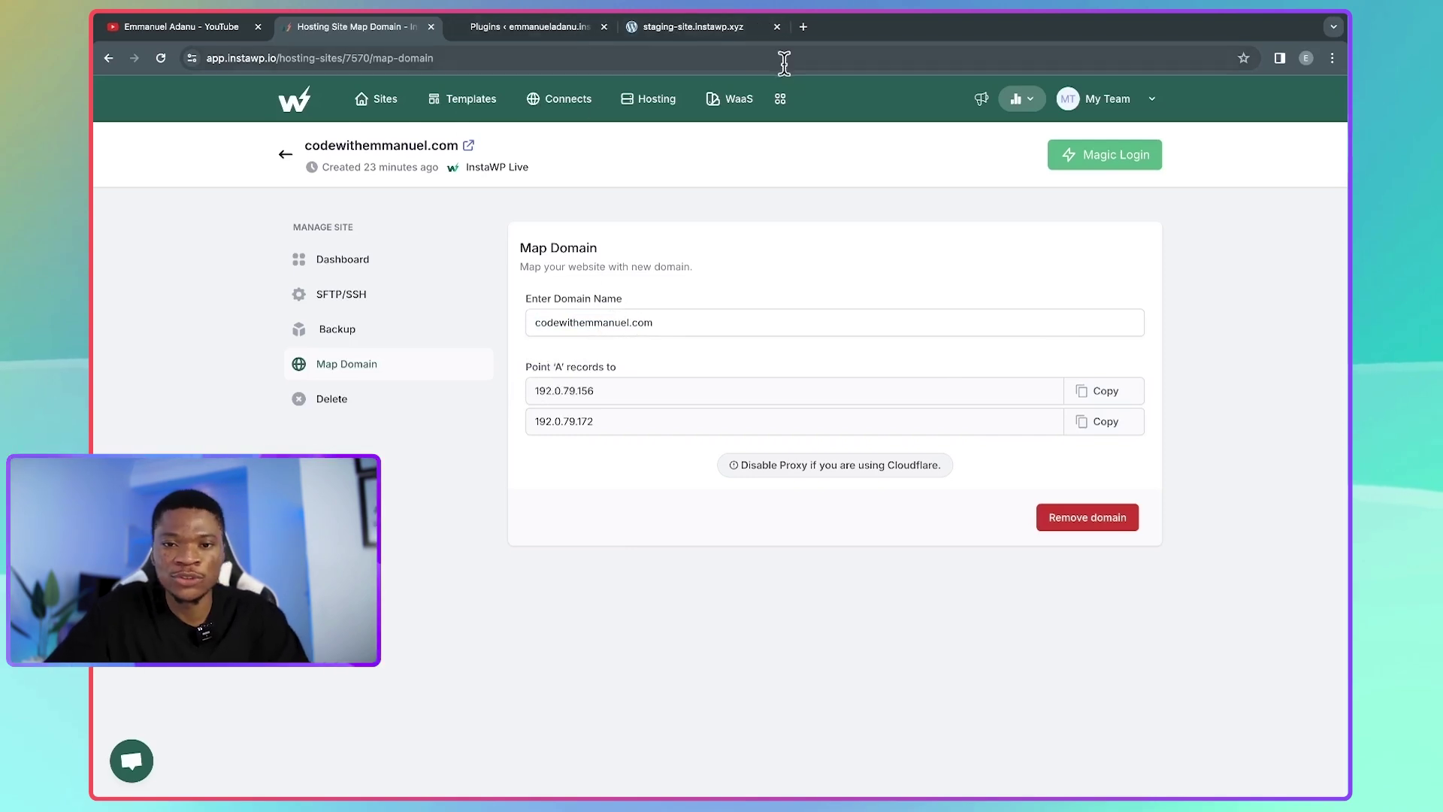
- Load codewithemmanuel.com in a new Chrome tab to verify the live WordPress site, then return to InstaWP
click(804, 28)
text(codewithemmanuel.com)
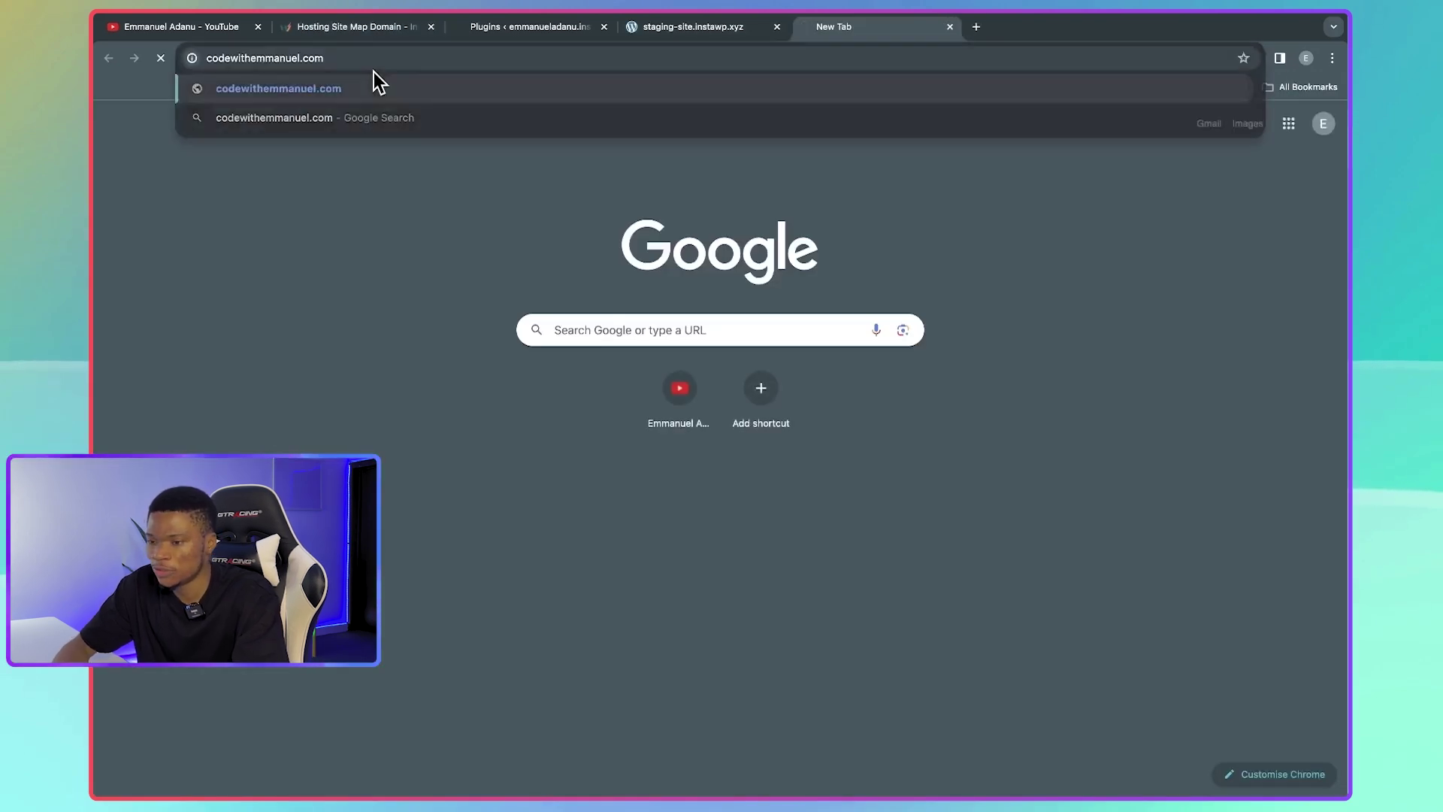
key(Return)
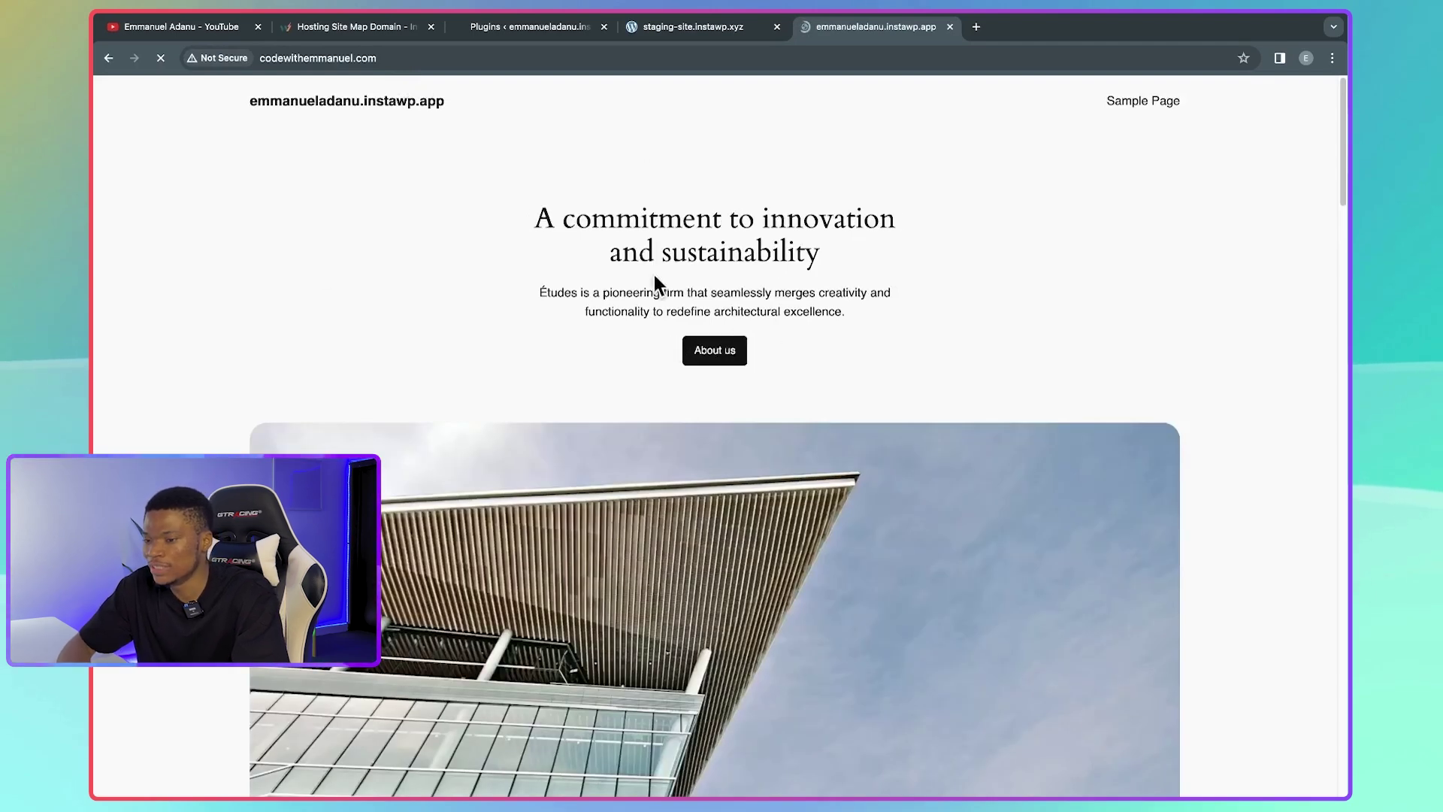
scroll(825, 391, down, 2)
scroll(825, 389, down, 2)
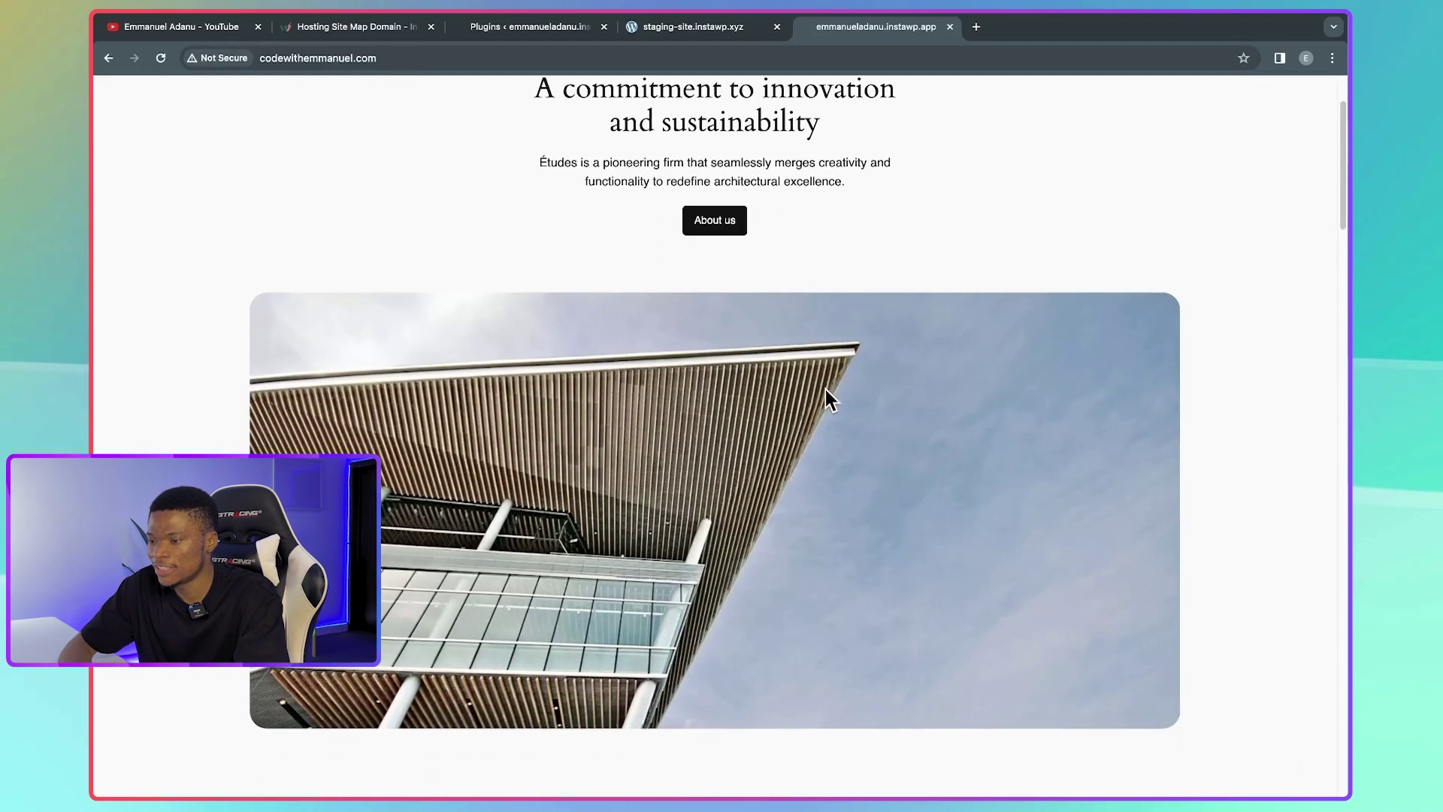
click(363, 30)
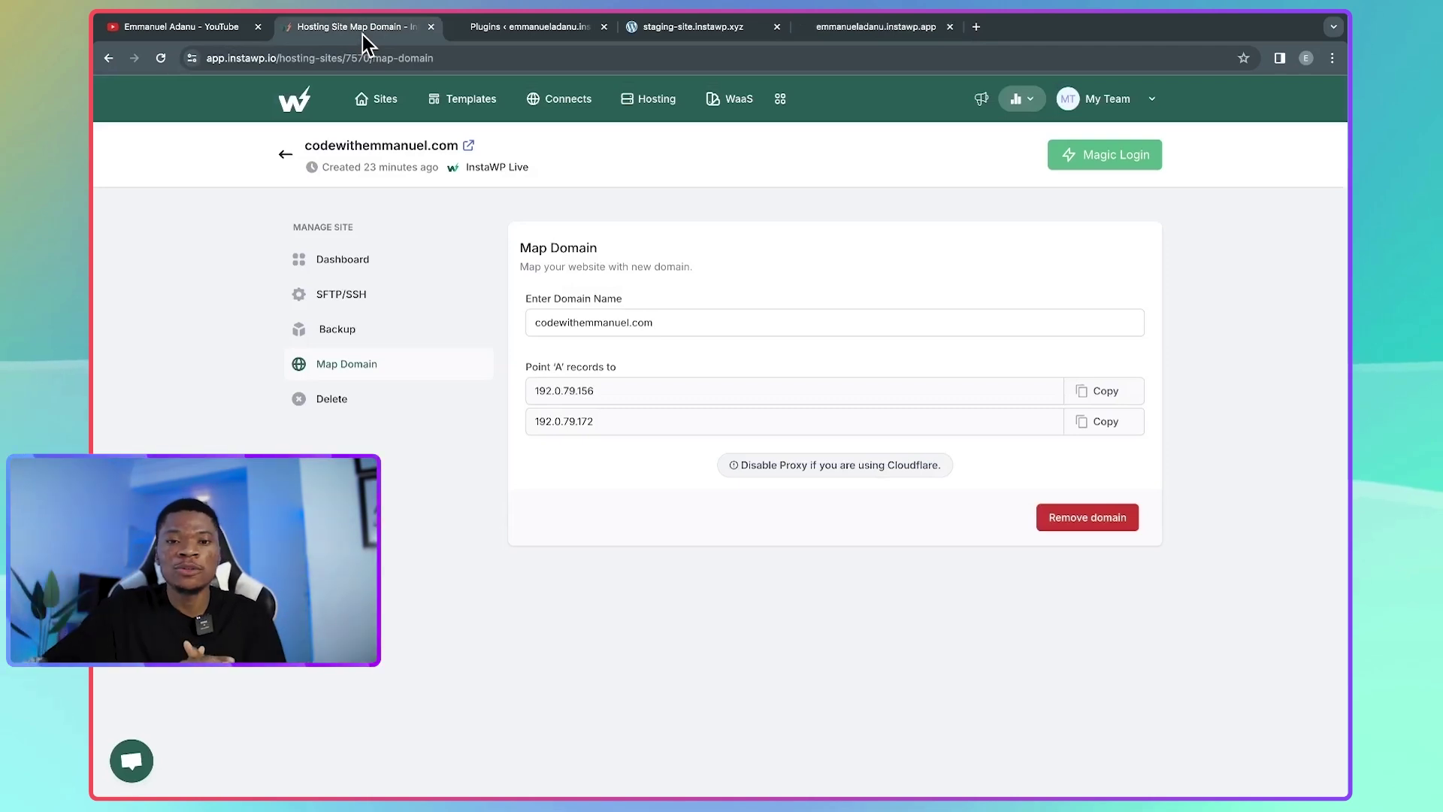
- Return to the InstaWP Sites dashboard from the top navigation bar
click(384, 105)
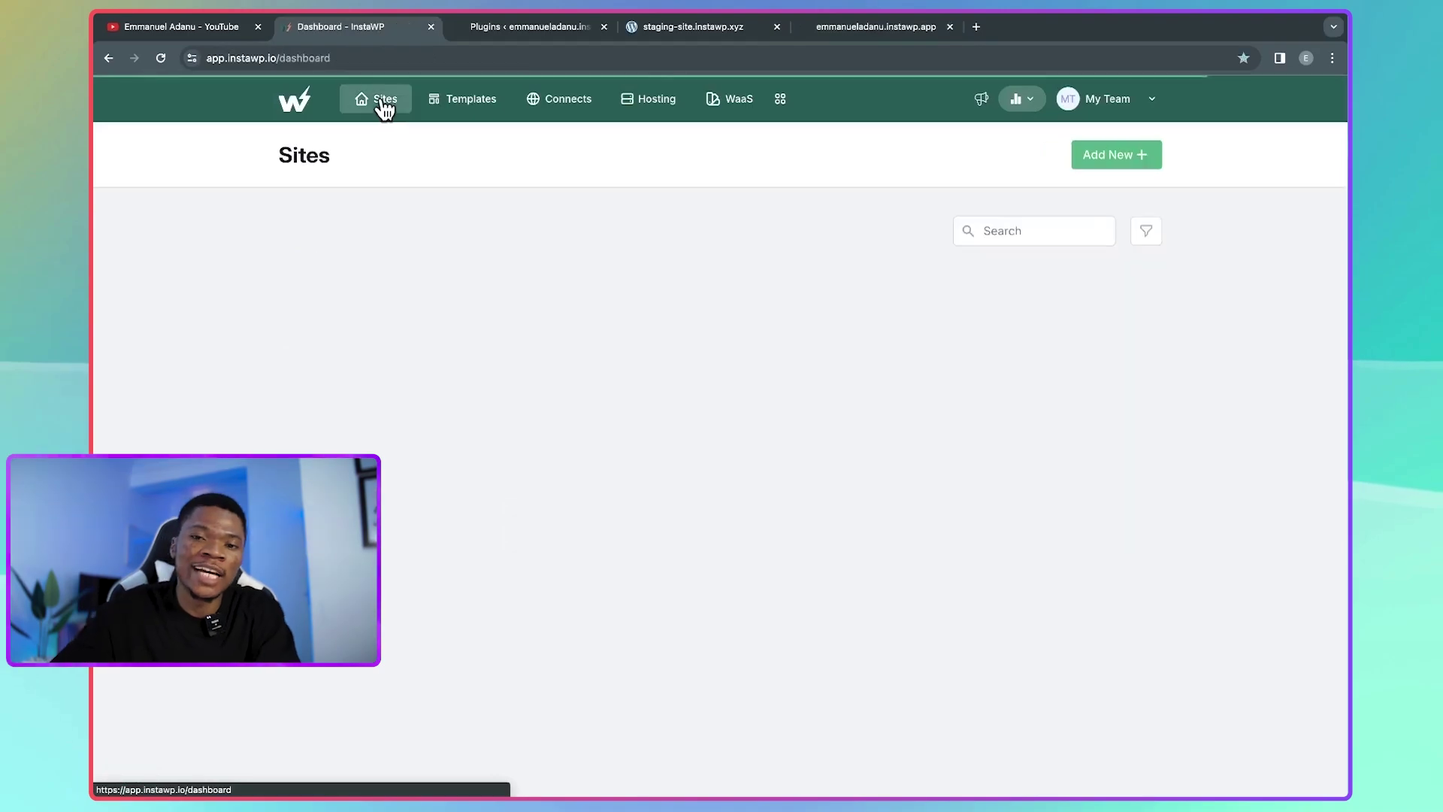